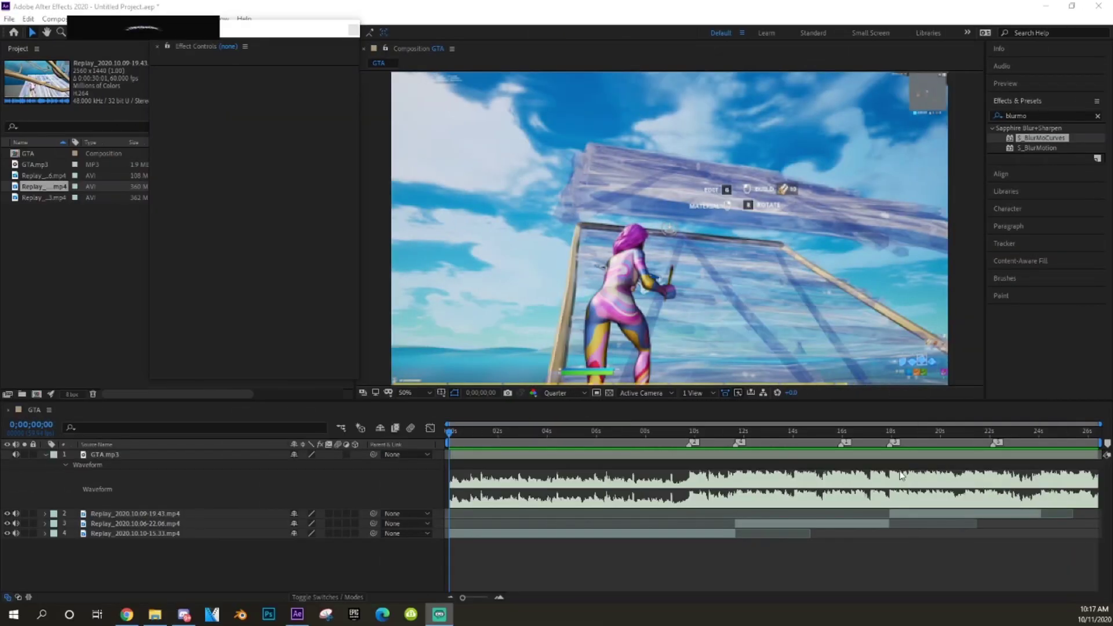
Split the Replay_2020.10.10-15.33.mp4 layer at 0;00;09;44, where the music waveform gets louder
click(761, 426)
drag(776, 438, 640, 444)
click(715, 456)
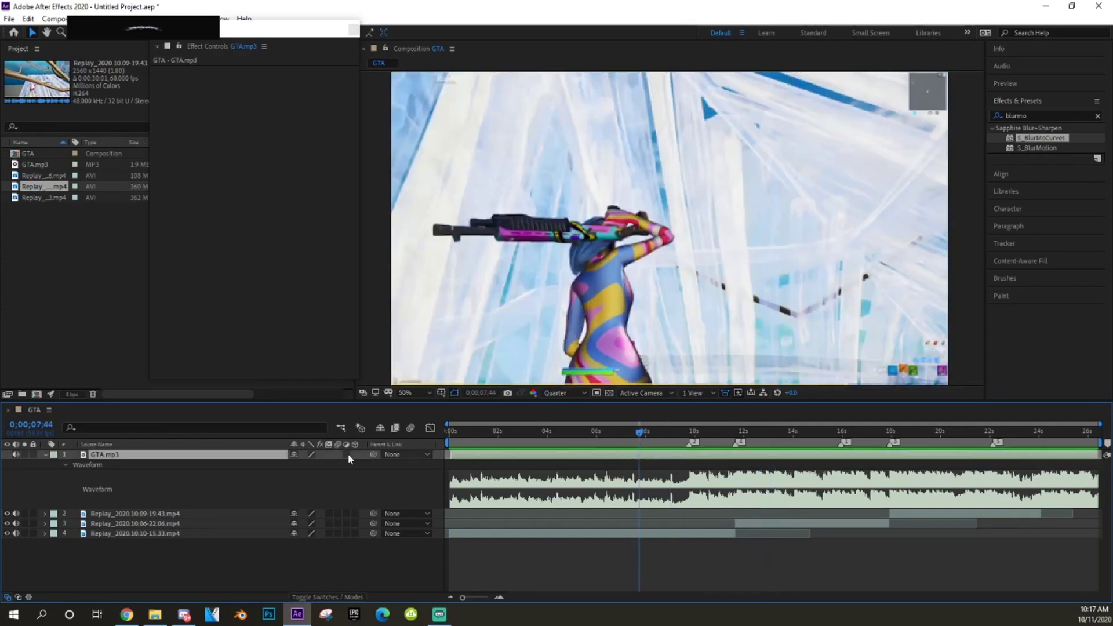
drag(641, 447, 619, 448)
click(704, 523)
drag(722, 434, 688, 457)
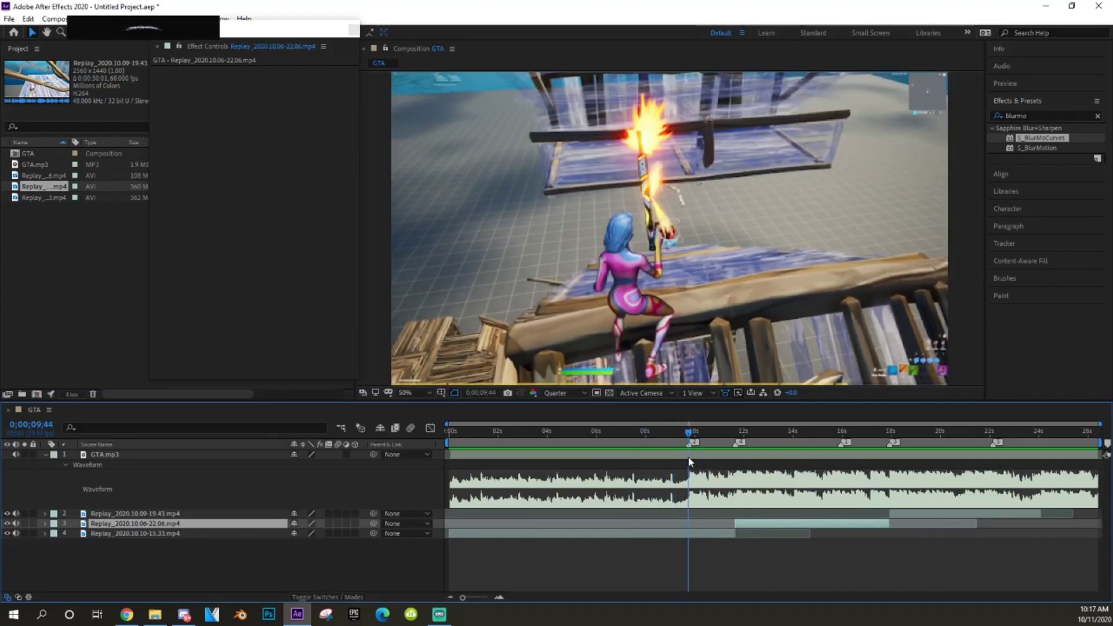
click(687, 534)
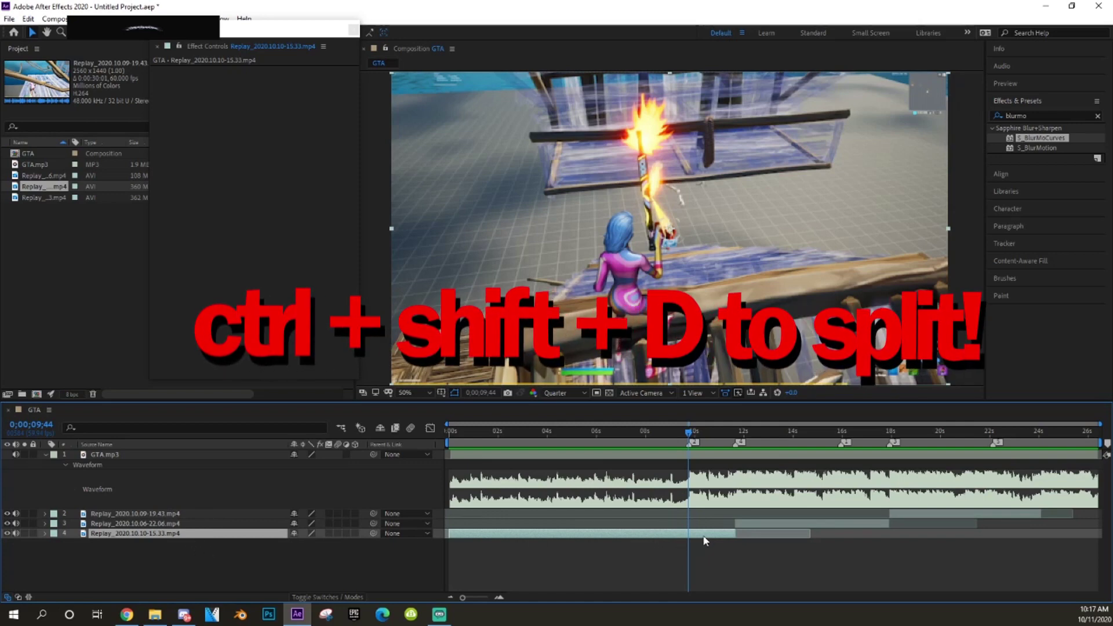
key(ctrl+shift+d)
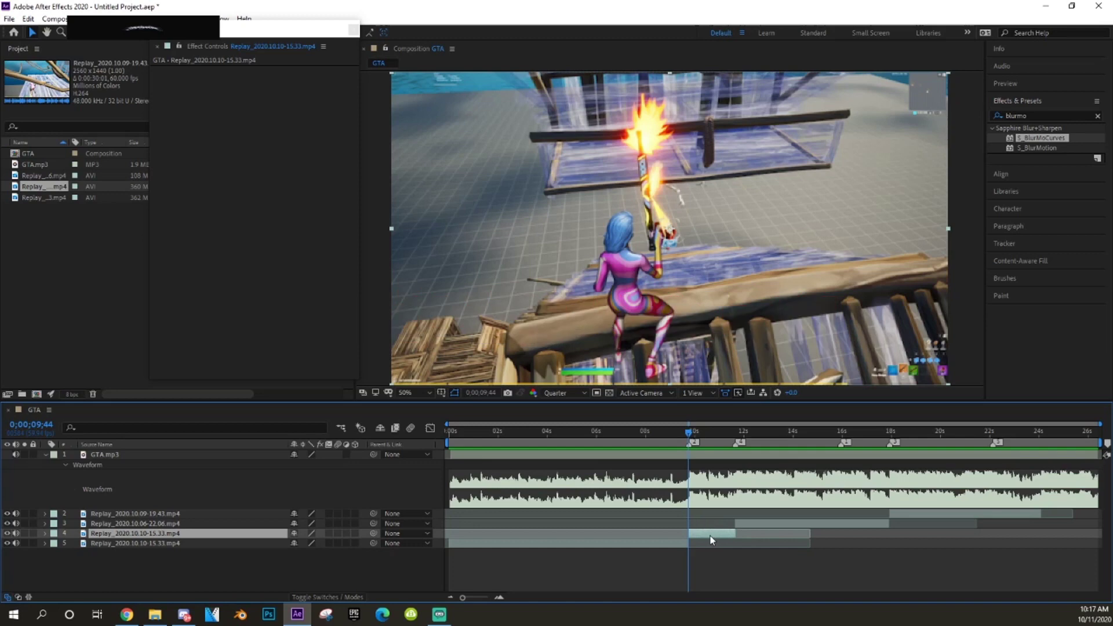
Enable time remapping on the new clip segment and add a Time Remap keyframe at its start, 0;00;09;44
click(499, 599)
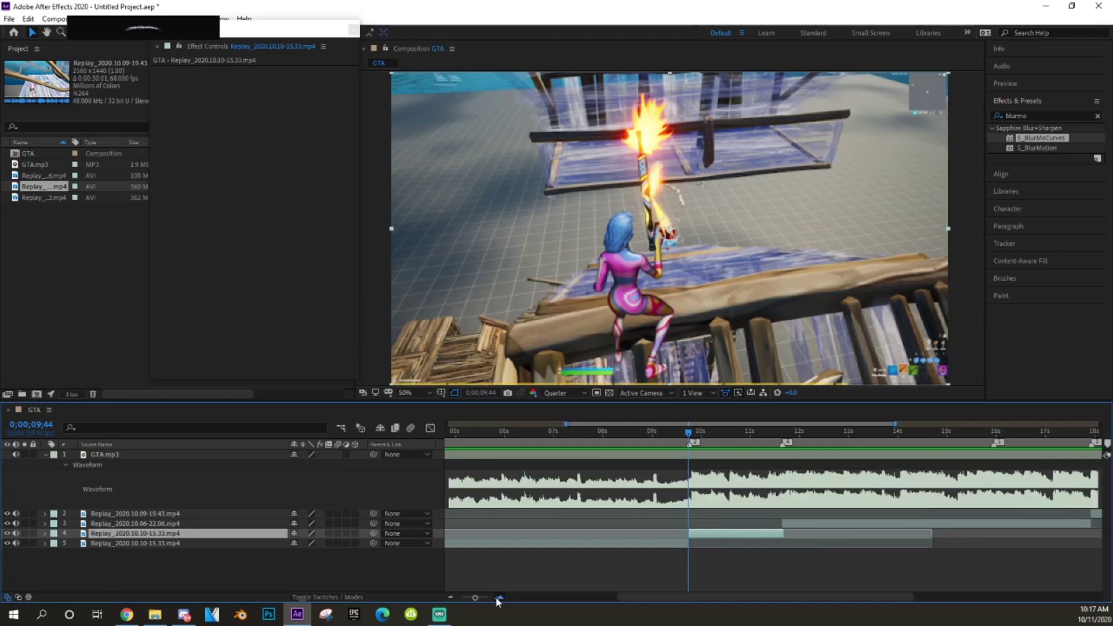
drag(734, 424, 745, 423)
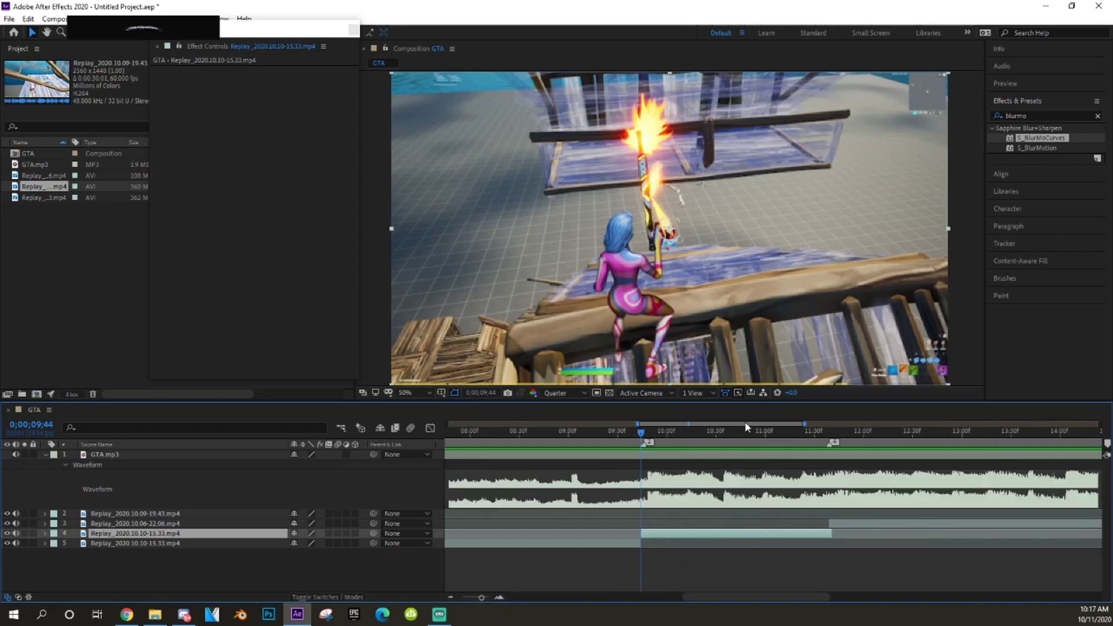
right_click(648, 540)
mouse_move(729, 282)
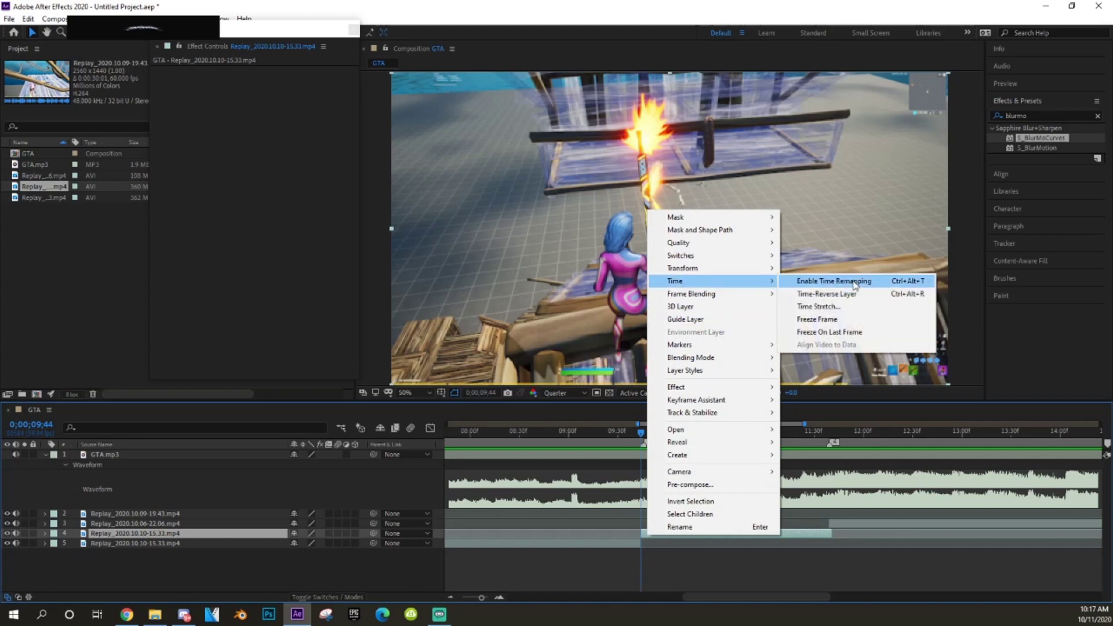
click(823, 284)
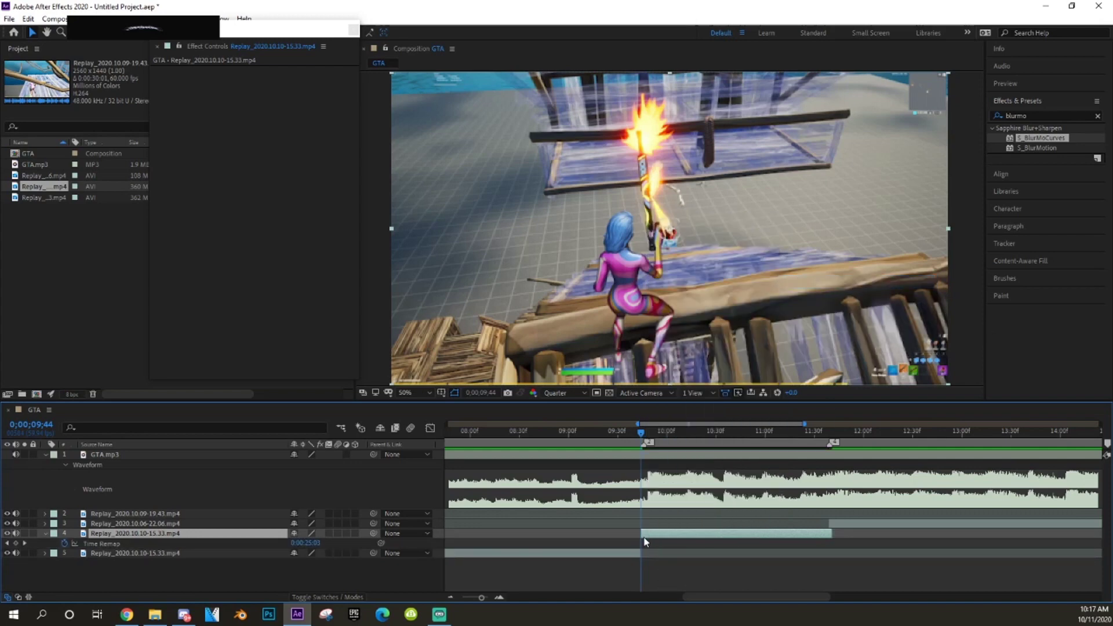
click(15, 543)
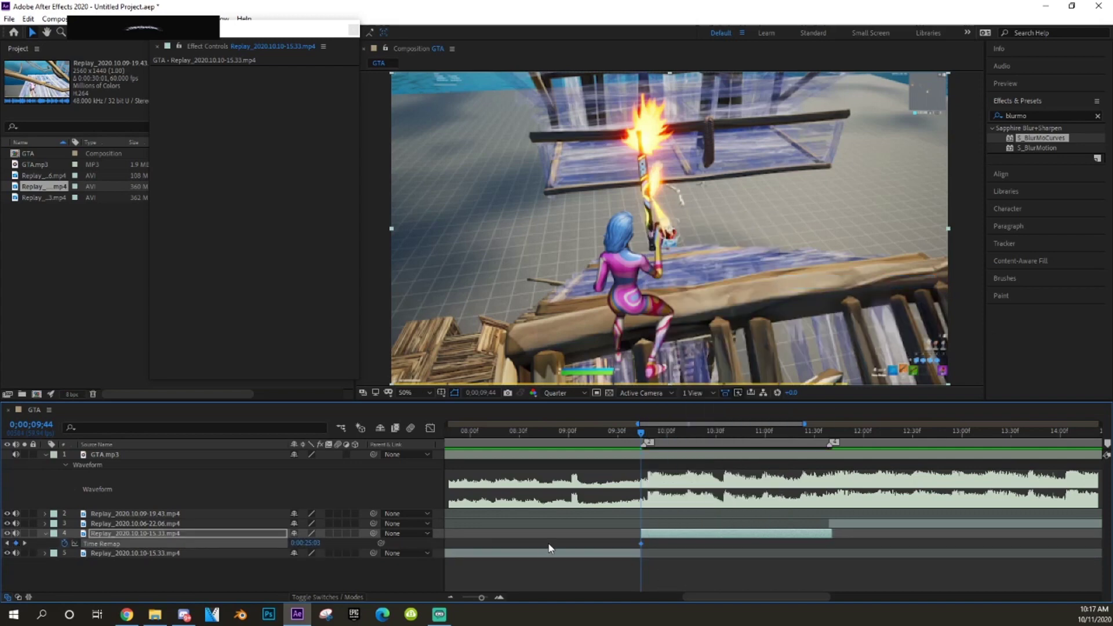
Trim the segment's end to 0;00;11;39 and add a Time Remap keyframe there
click(830, 434)
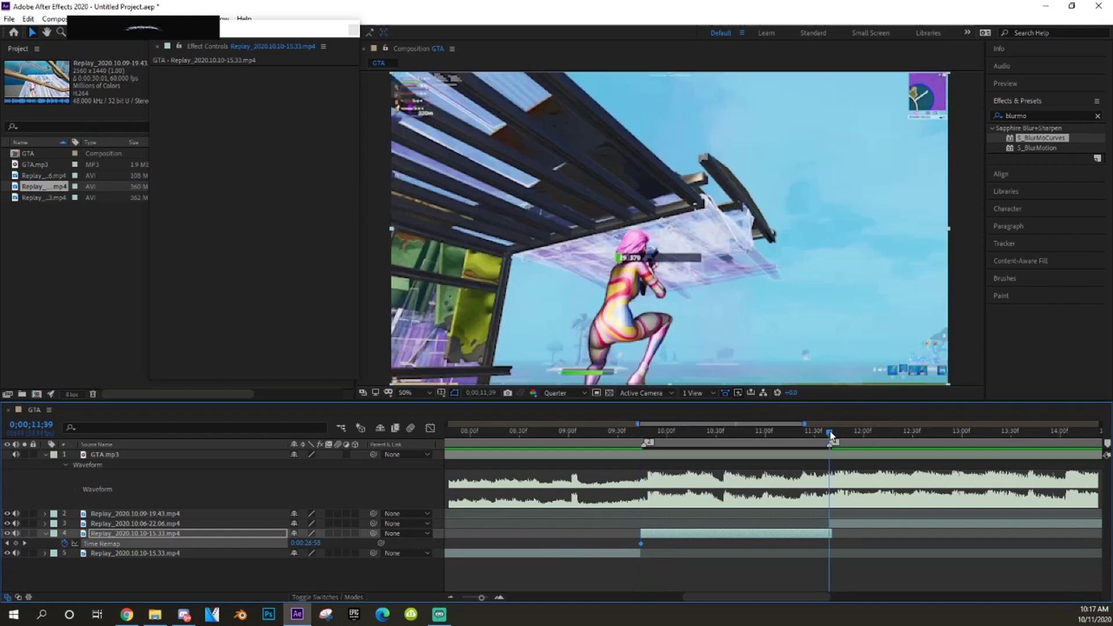
click(830, 532)
right_click(830, 532)
click(831, 531)
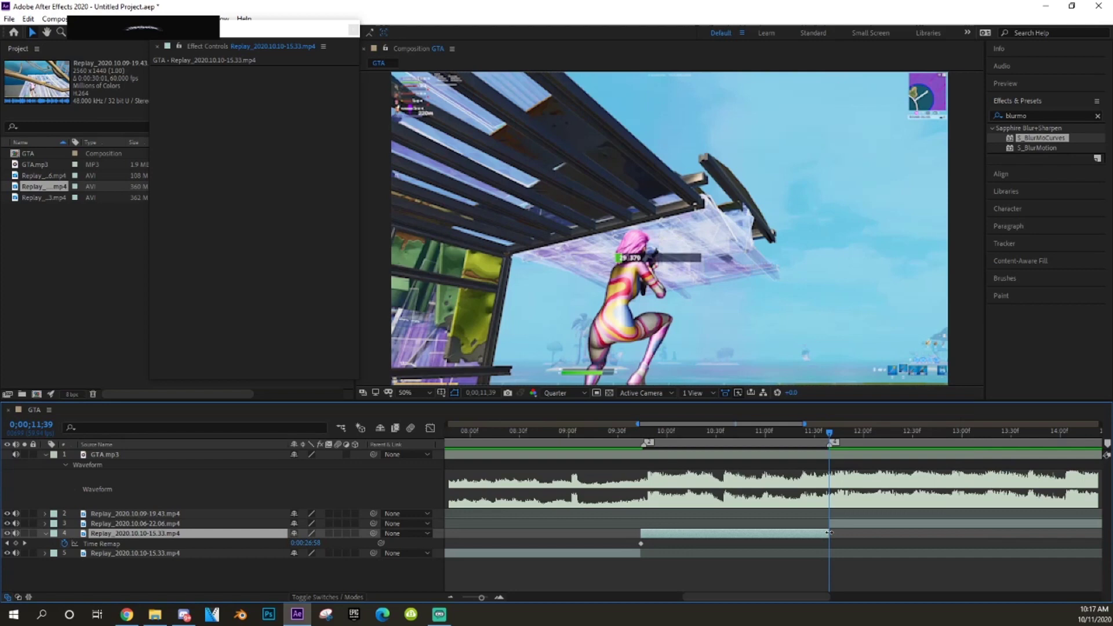
click(16, 543)
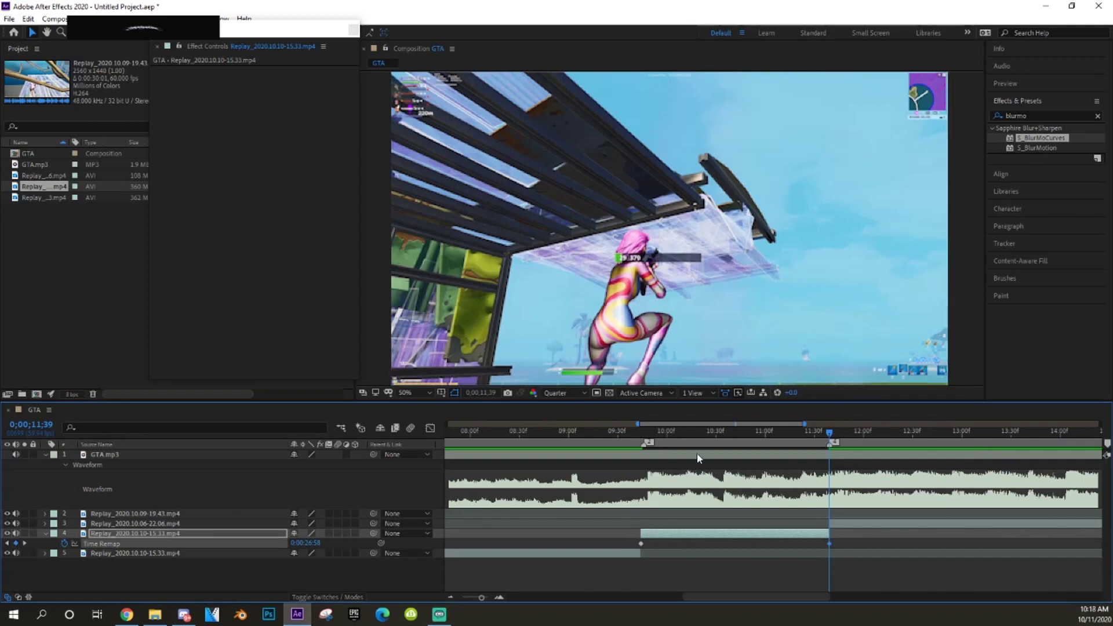
Apply Easy Ease to the segment's Time Remap keyframes at 0;00;09;44 and 0;00;11;39
click(708, 439)
drag(856, 542, 635, 550)
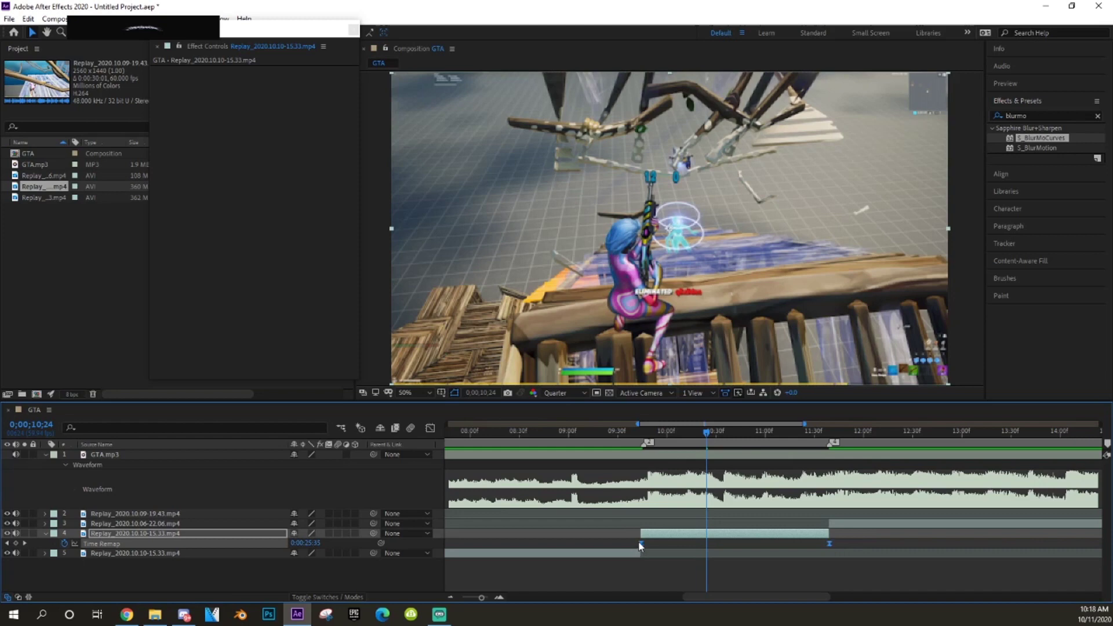
right_click(639, 544)
mouse_move(715, 535)
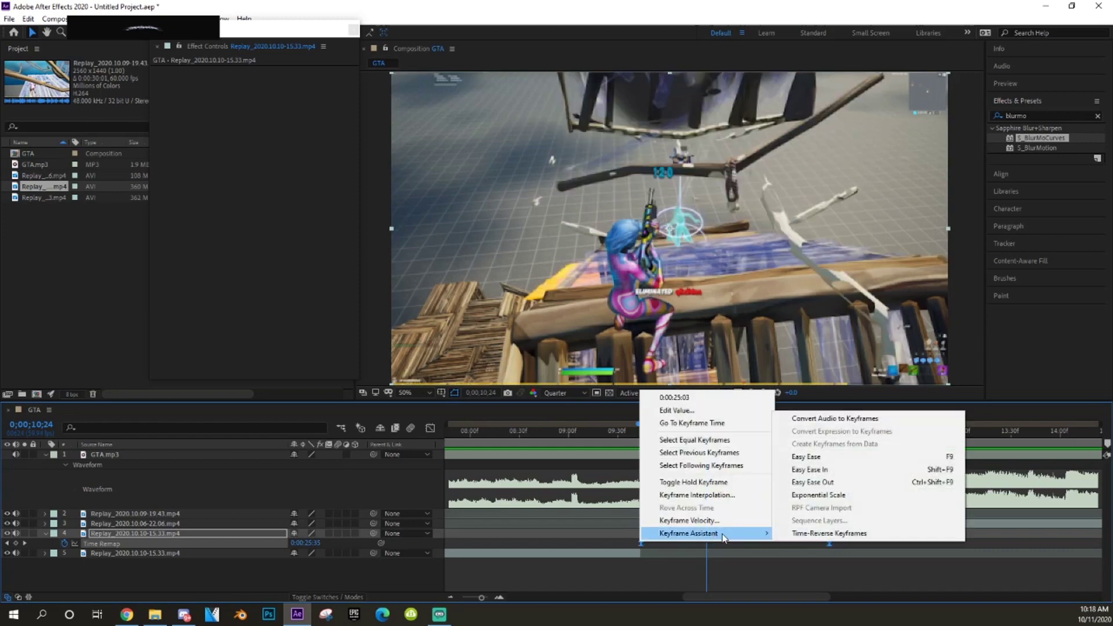
click(830, 458)
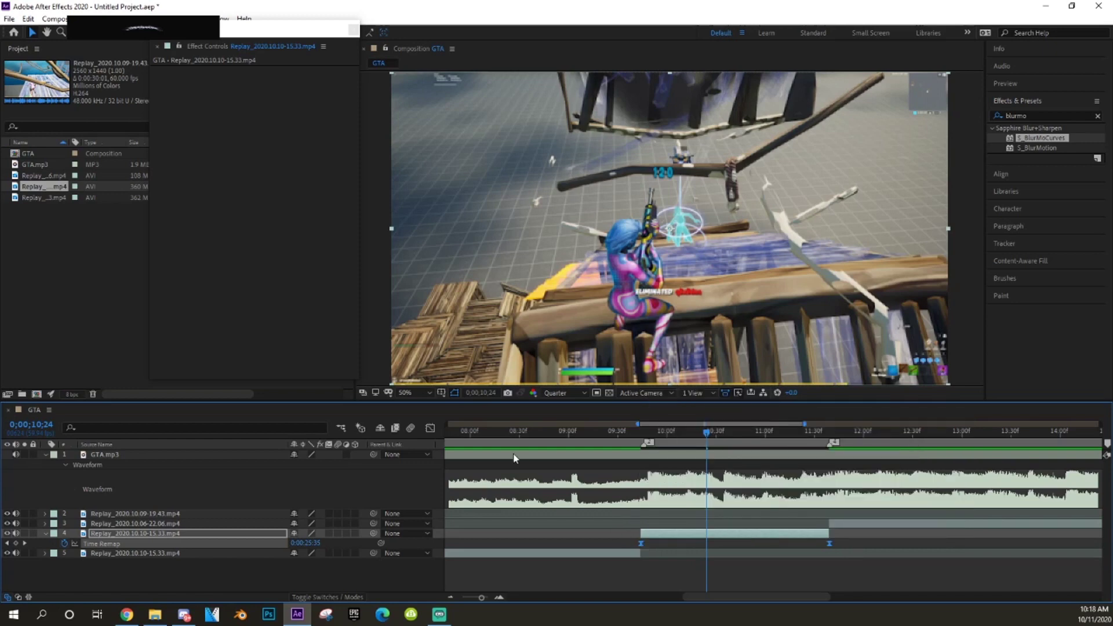
Shape the segment's Time Remap curve in the Graph Editor so it leaves the first keyframe steeply, slows mid-clip and speeds up into the second keyframe
click(430, 428)
click(604, 523)
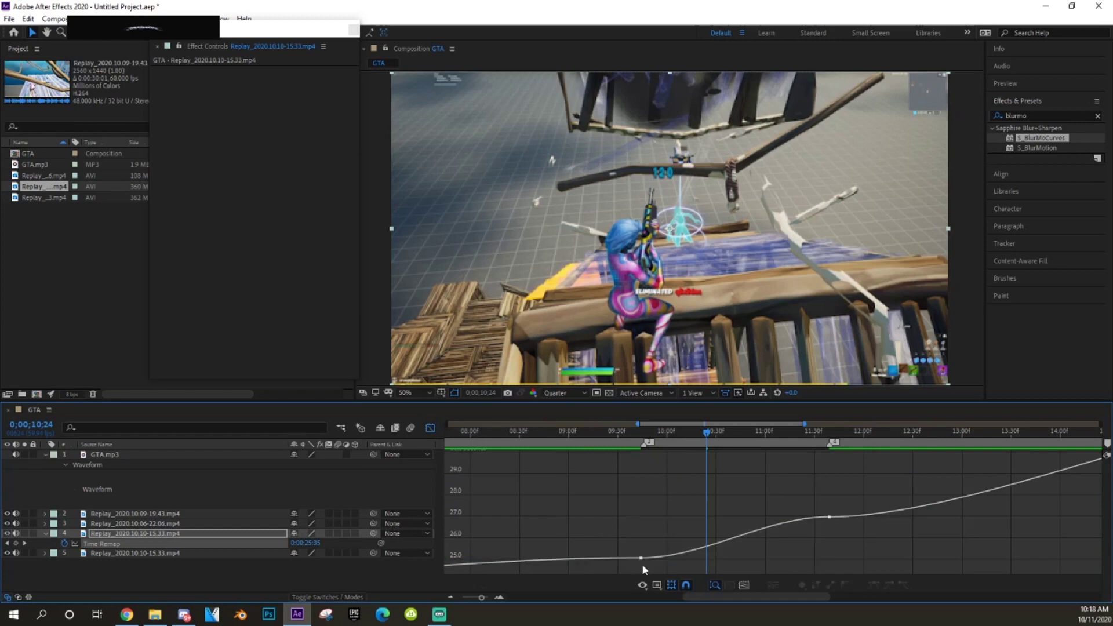
click(641, 558)
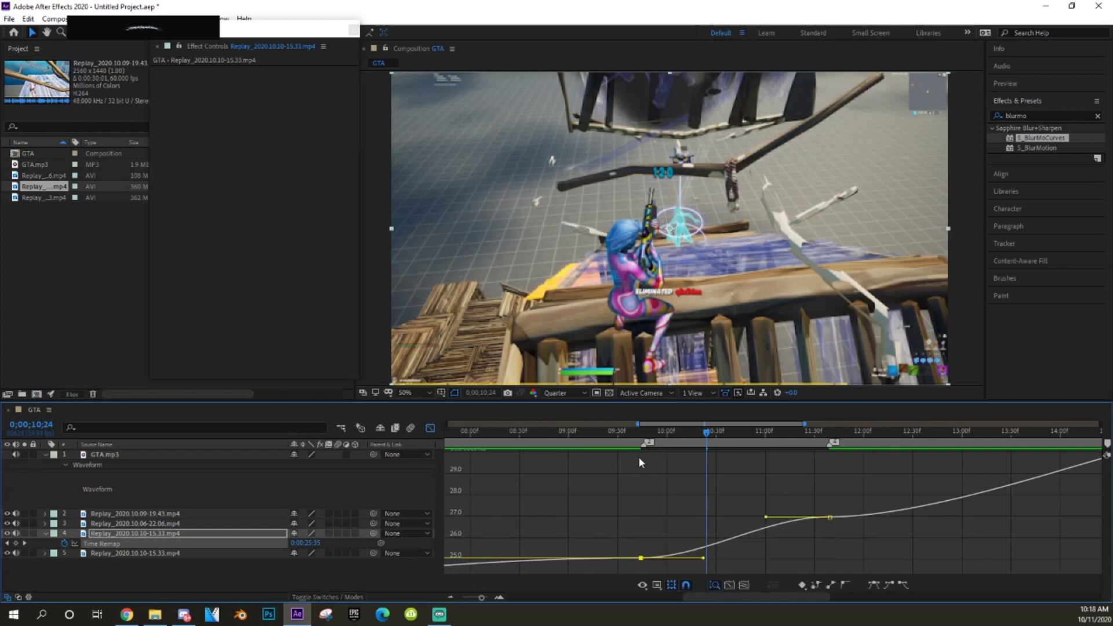
click(645, 432)
drag(703, 558, 641, 536)
click(830, 433)
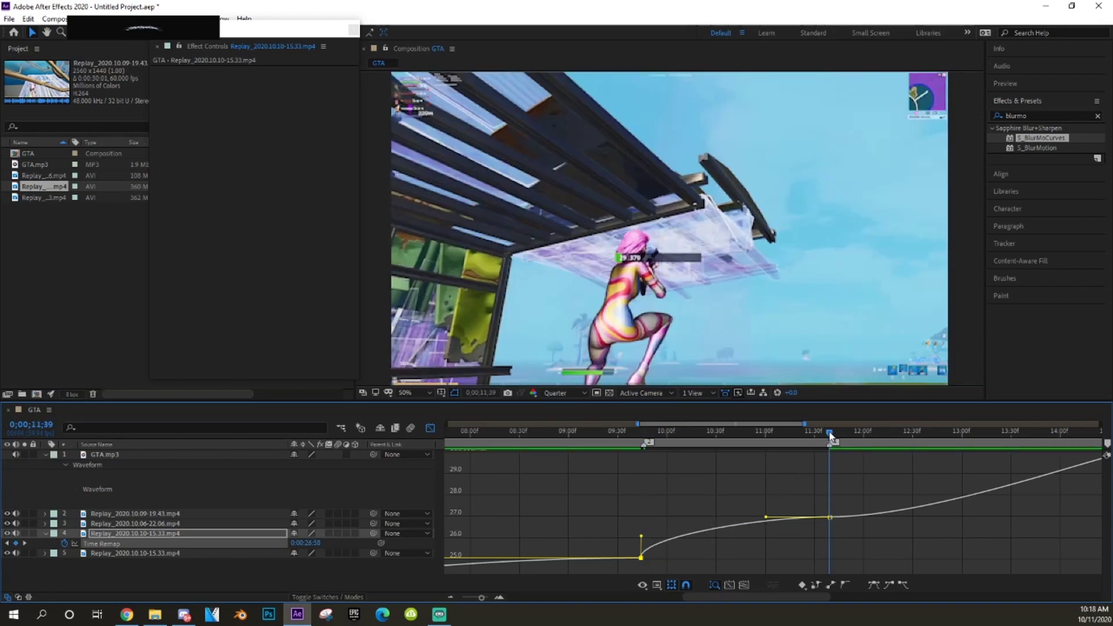
drag(766, 516, 817, 533)
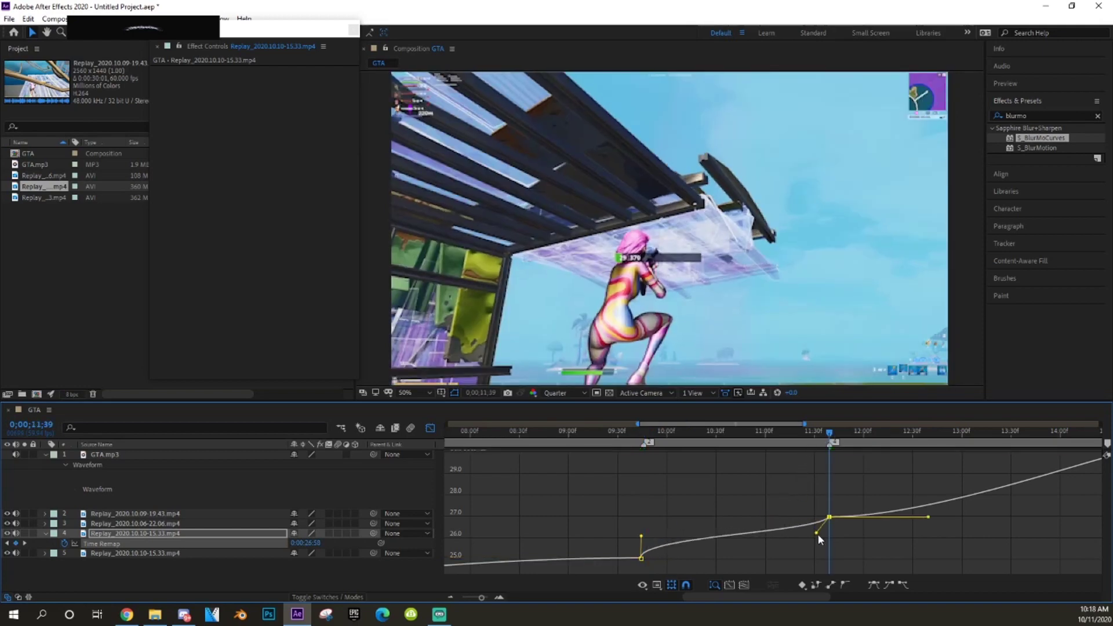
Preview the composition from about 0;00;06;57 through the time-remapped segment to check its speed changes
drag(702, 436, 491, 429)
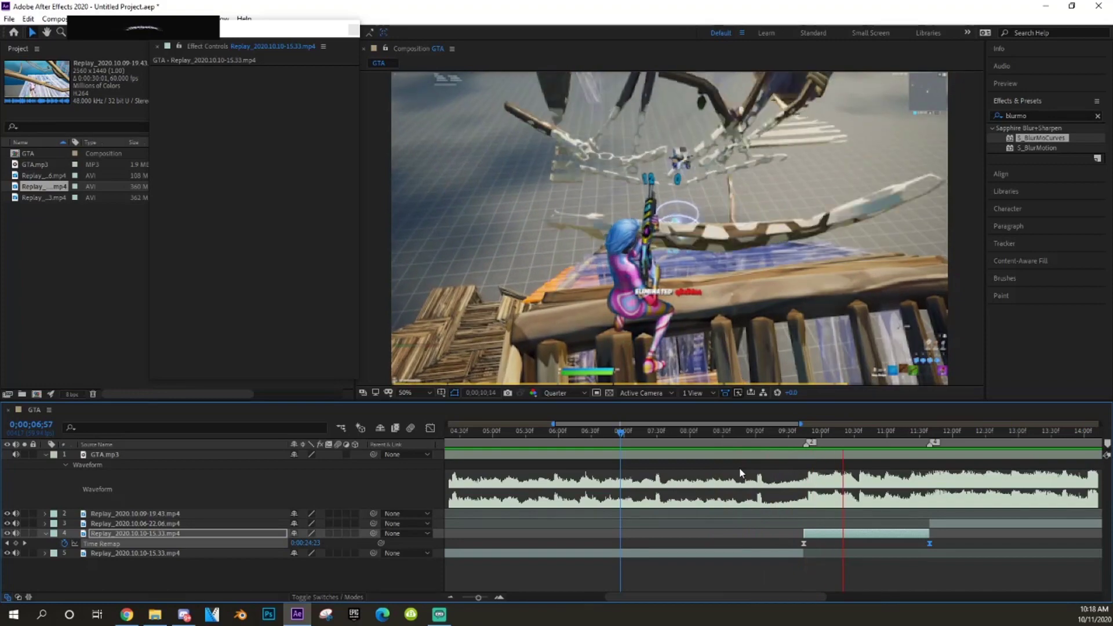
key(space)
drag(862, 439, 818, 431)
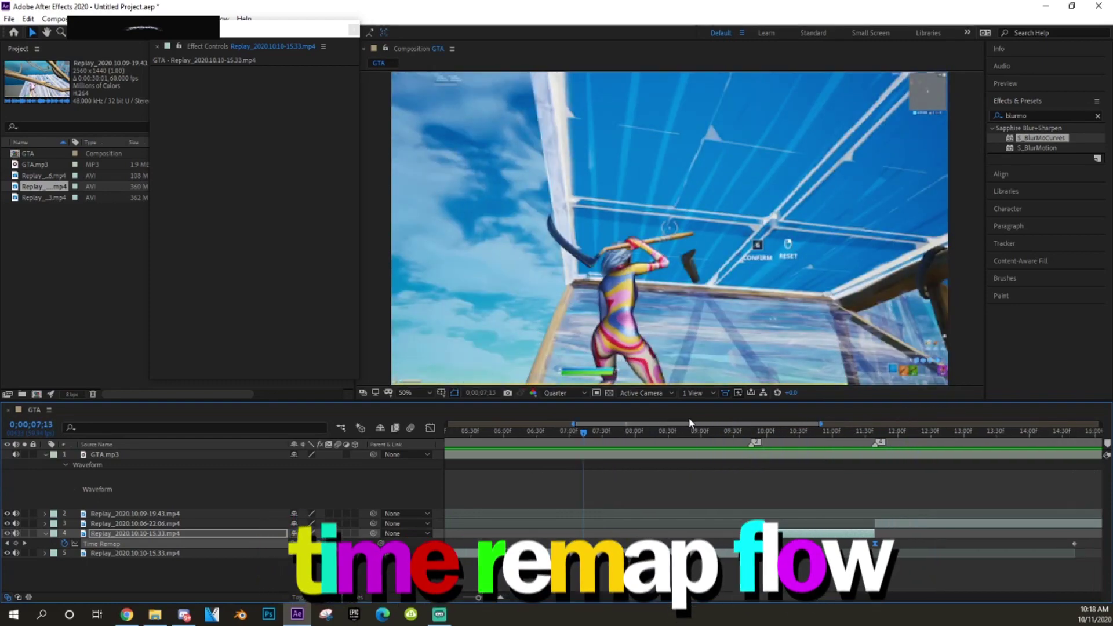
Split the earlier Replay_2020.10.10-15.33.mp4 segment at 0;00;09;15, shortly before the time-remapped segment
click(637, 431)
drag(637, 432, 689, 434)
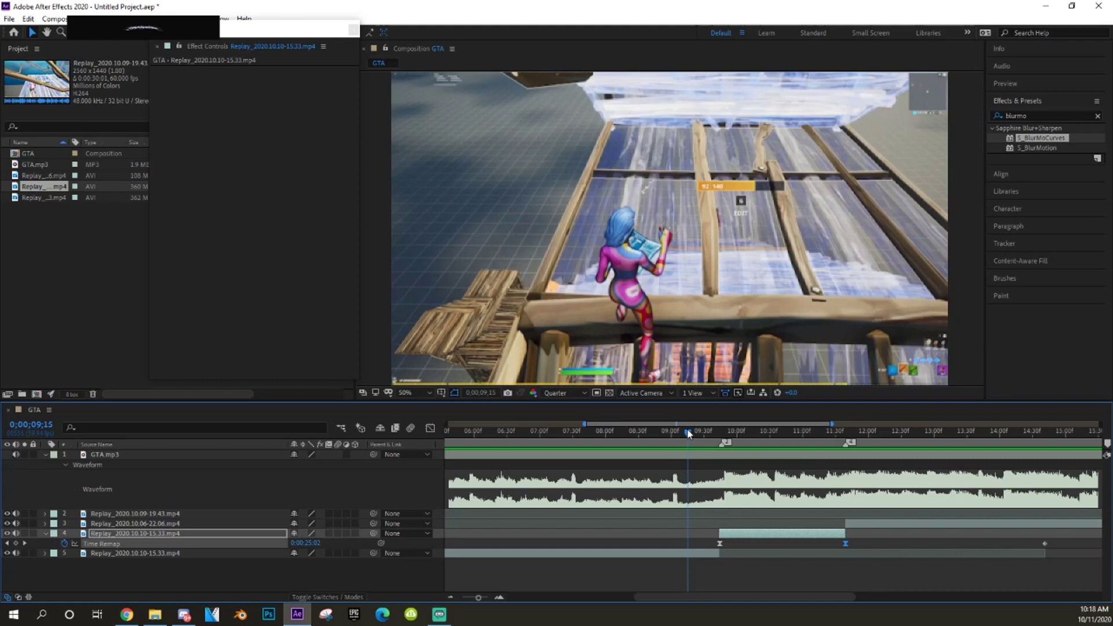
right_click(702, 554)
click(706, 557)
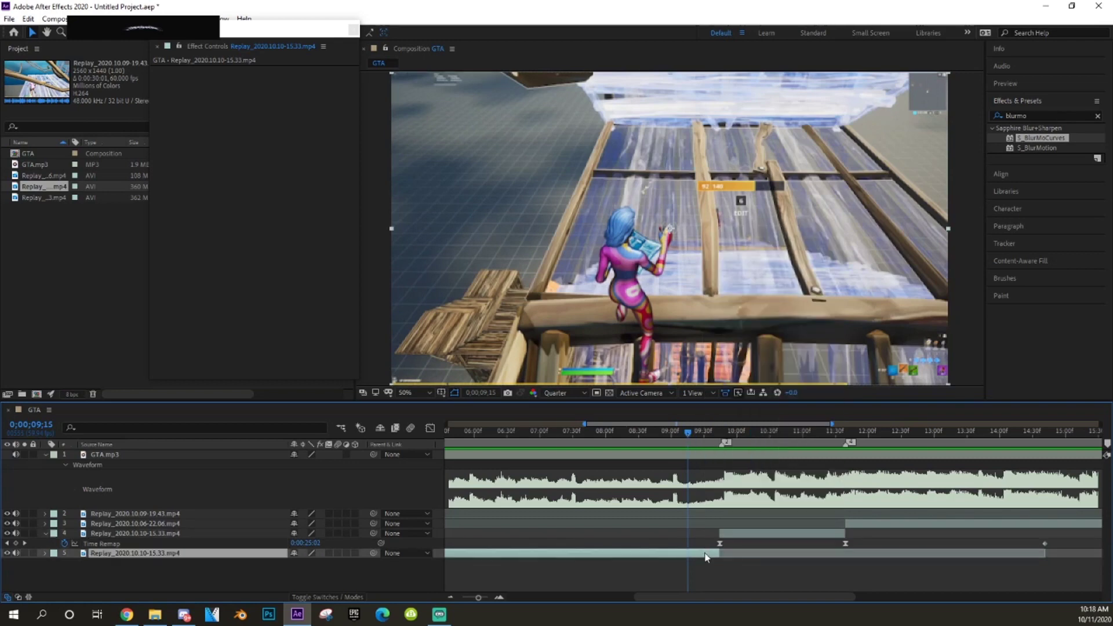
key(ctrl+shift+d)
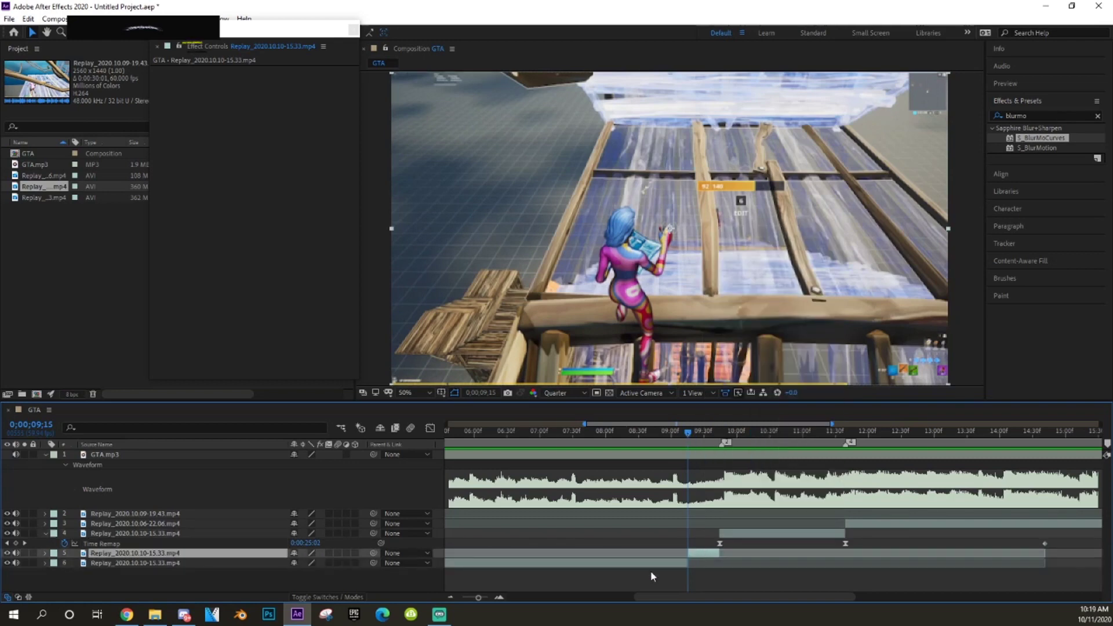
Enable time remapping on the short new segment and add Time Remap keyframes at 0;00;09;15 and 0;00;09;44
click(499, 599)
right_click(709, 556)
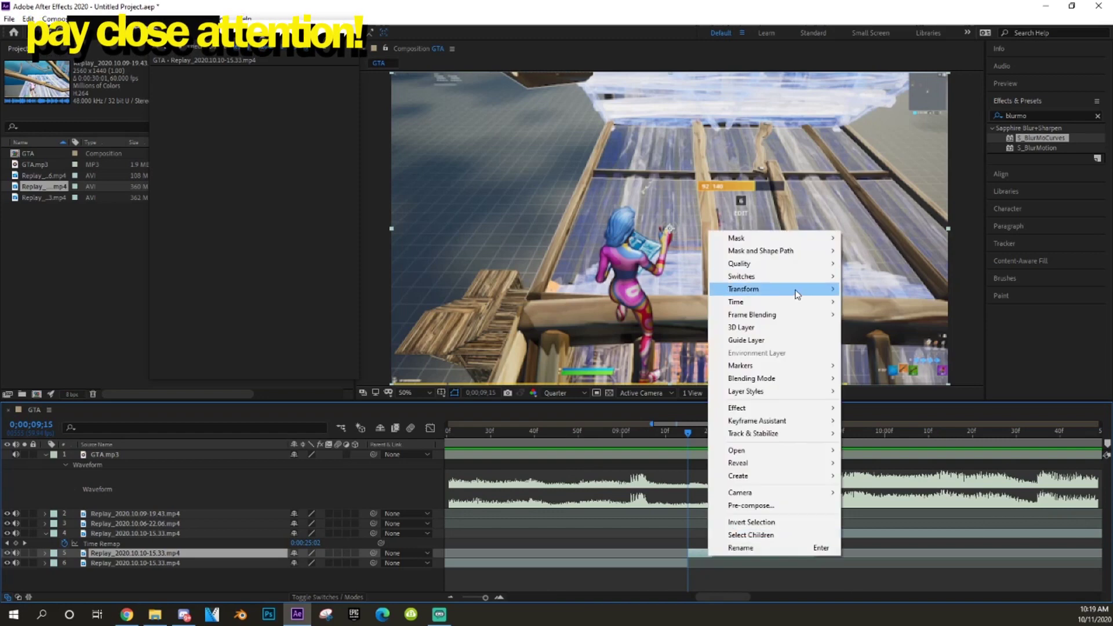
mouse_move(812, 302)
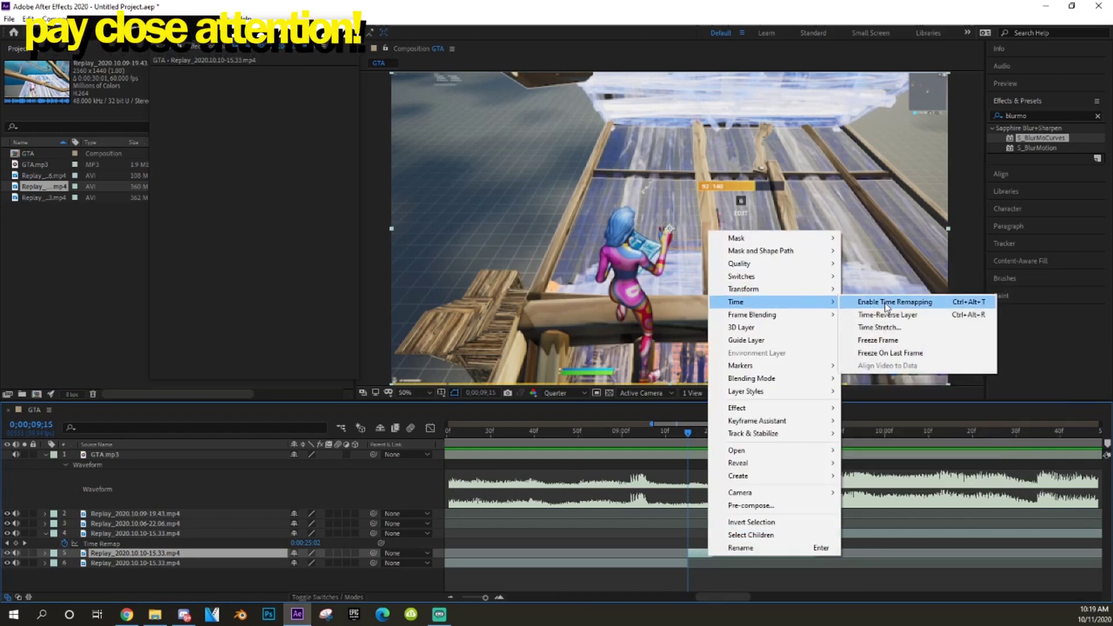
click(886, 302)
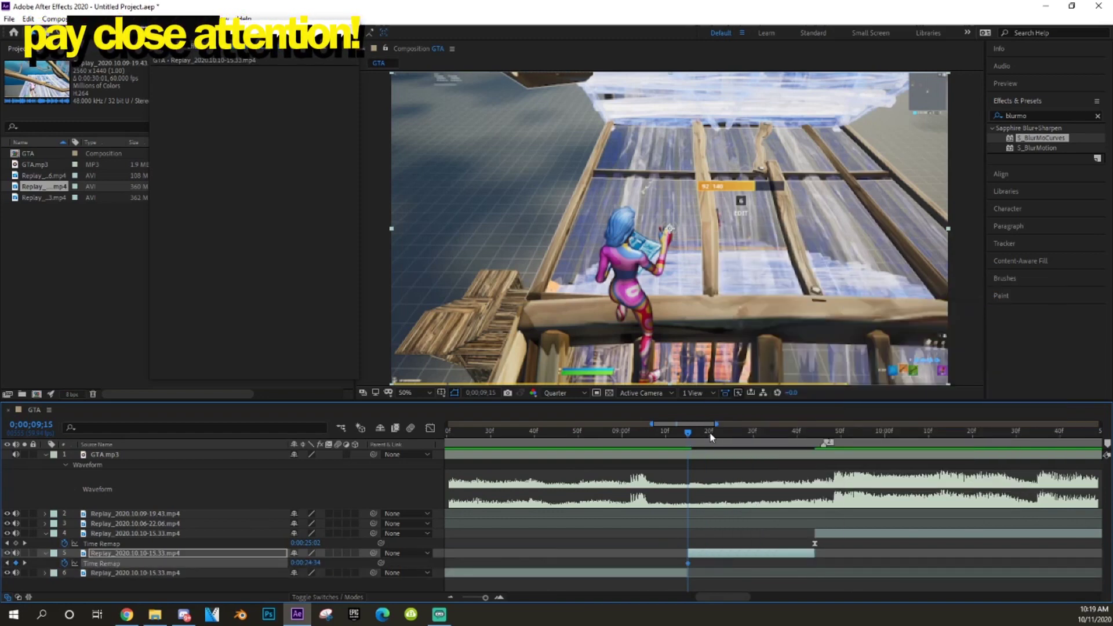
click(819, 439)
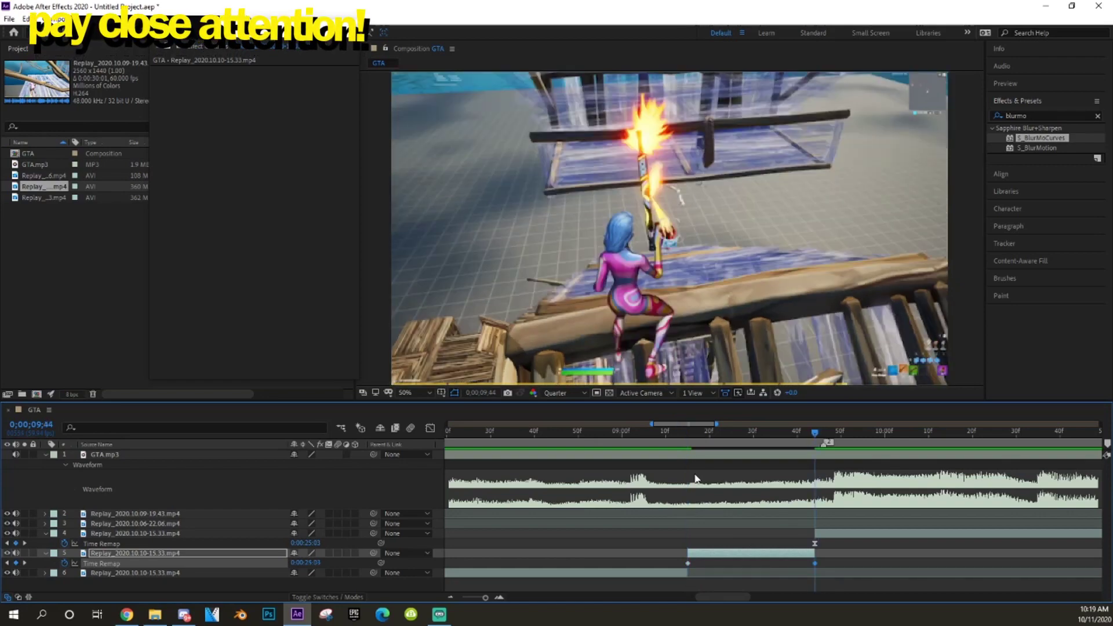
click(693, 440)
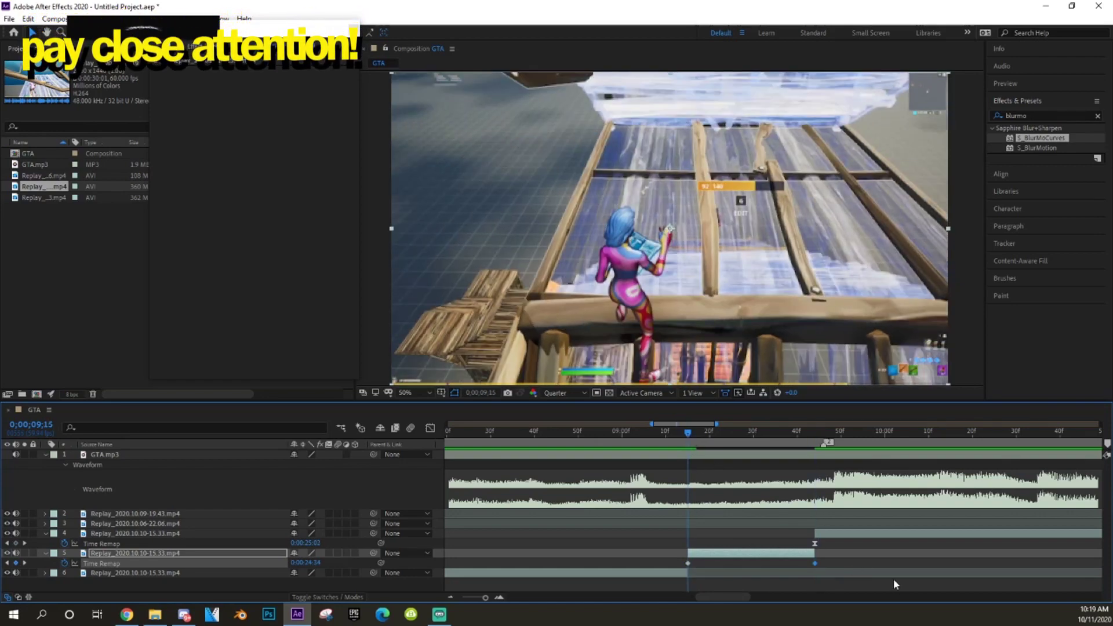
Ease the short segment's Time Remap keyframes and shape the curve to be steep at both ends and nearly flat in the middle
click(429, 429)
click(643, 491)
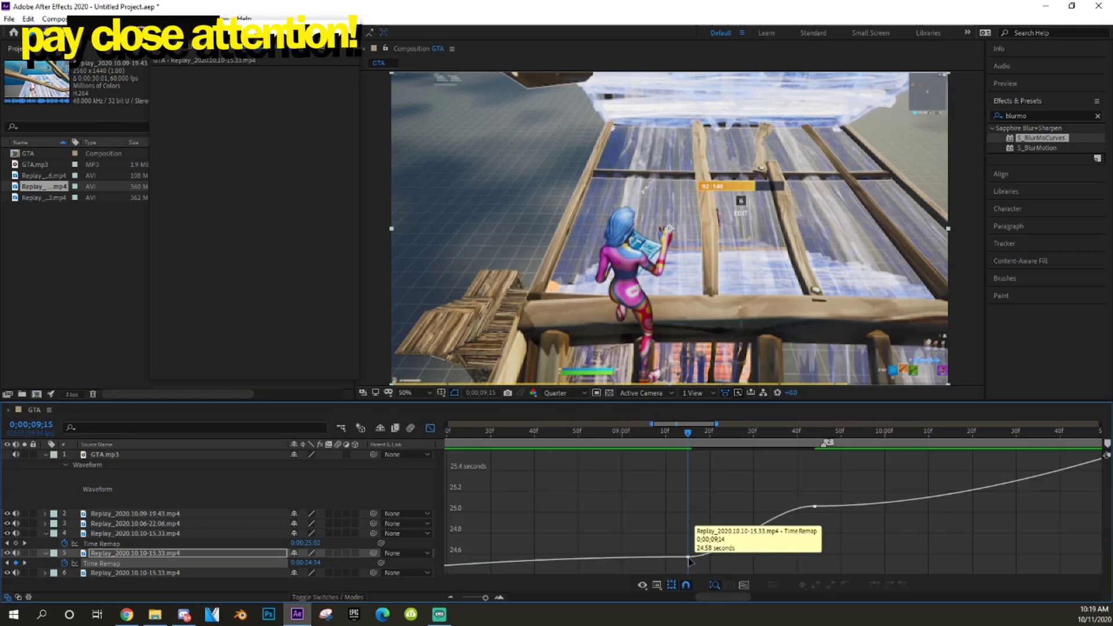
drag(732, 559, 652, 517)
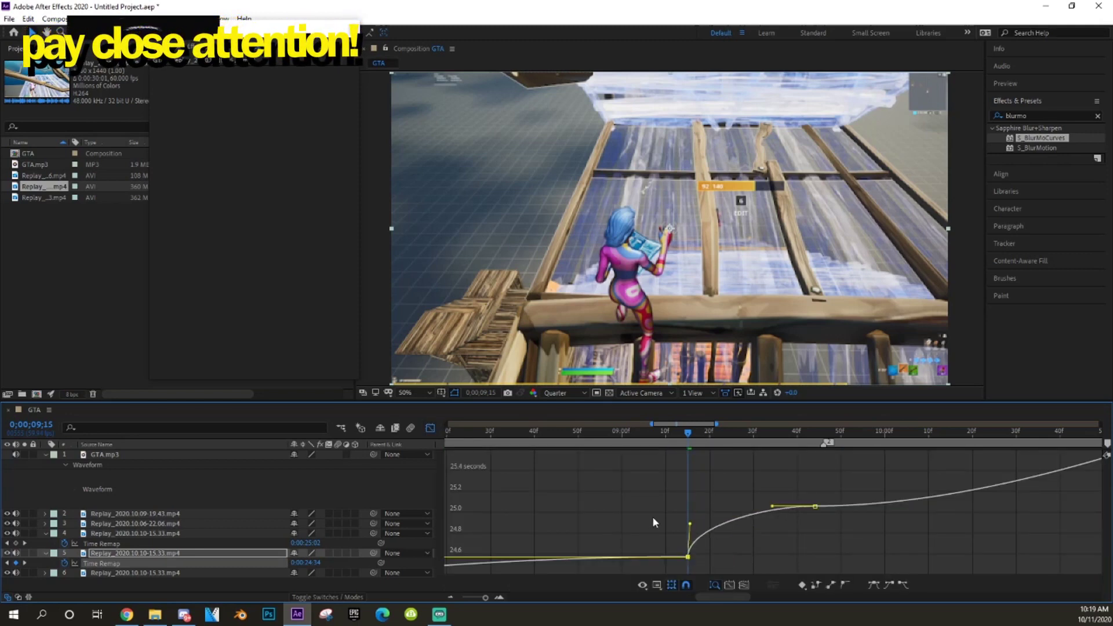
drag(774, 508, 814, 561)
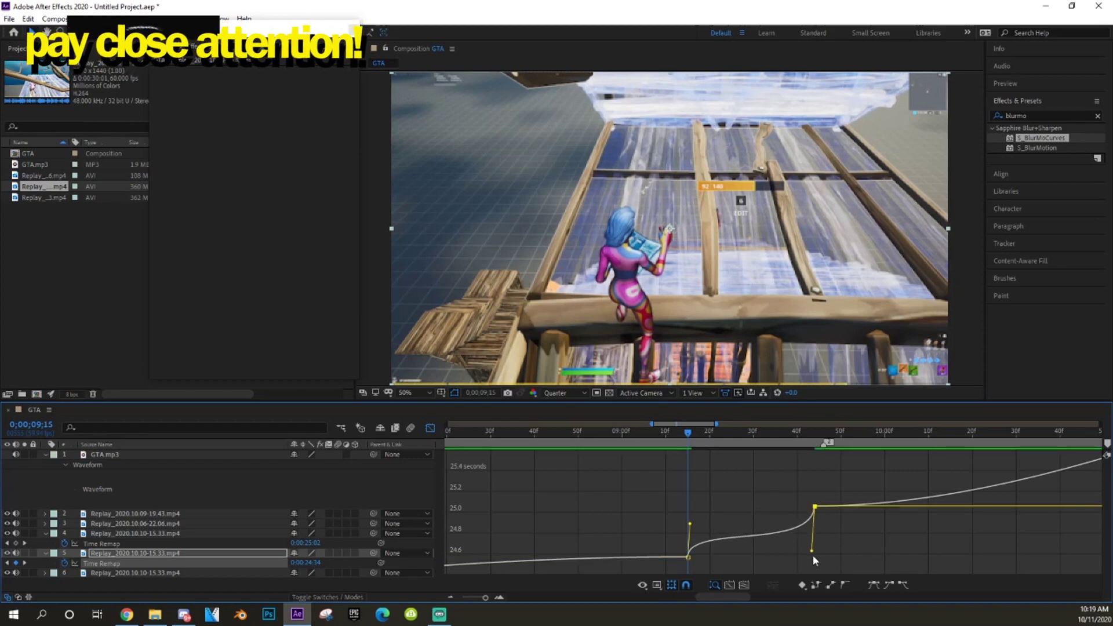
click(689, 524)
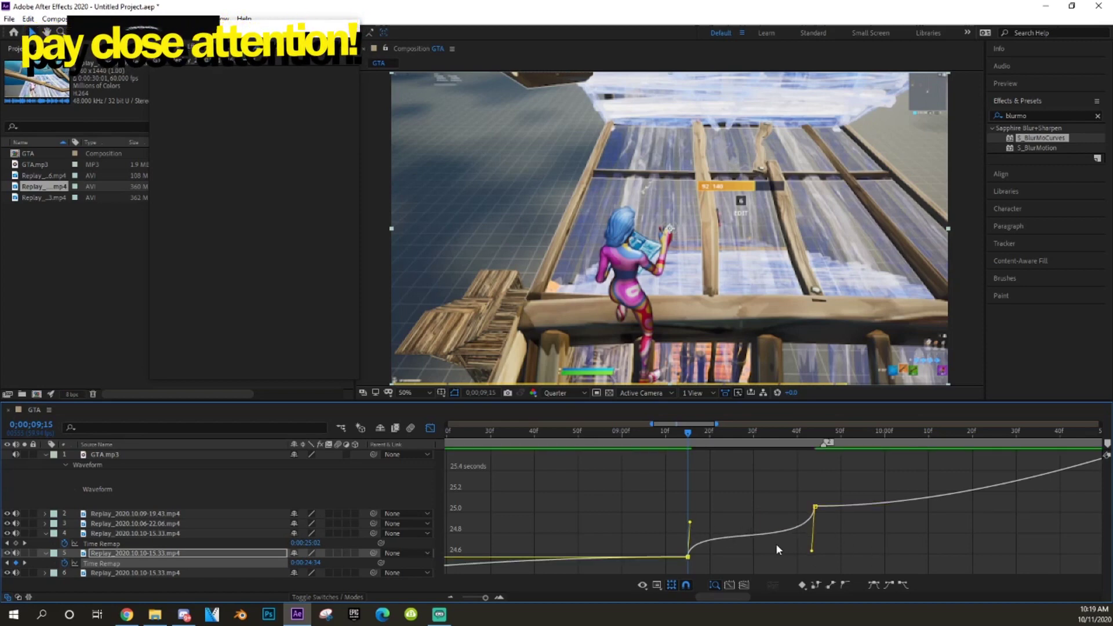
click(411, 428)
Enable frame blending for the composition and on the short time-remapped segment ending near 0;00;09;45
drag(689, 432, 818, 434)
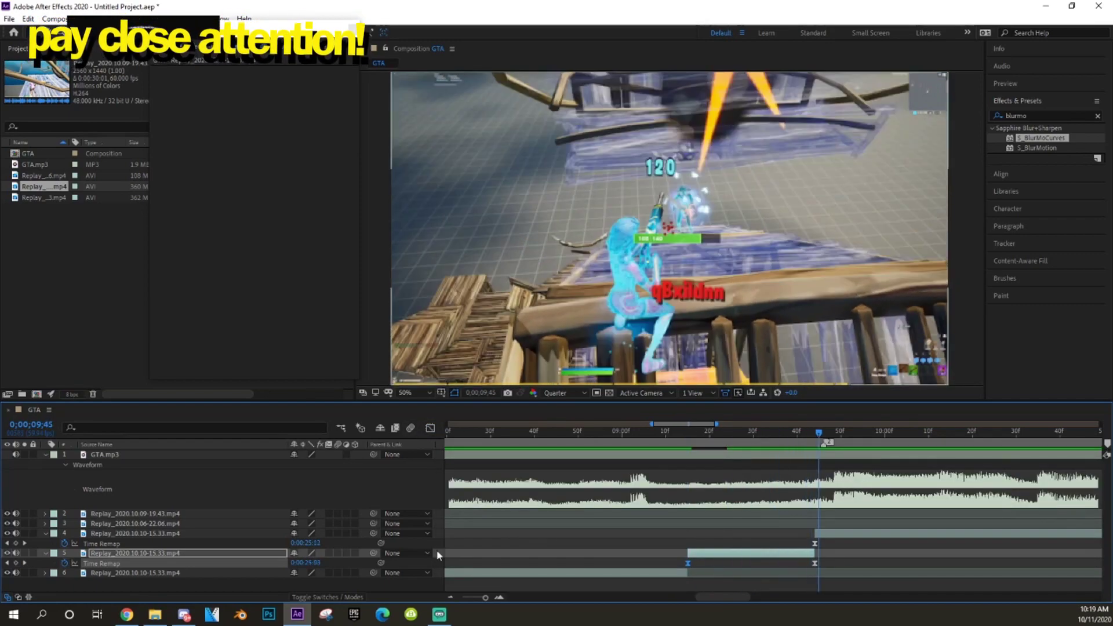
click(261, 552)
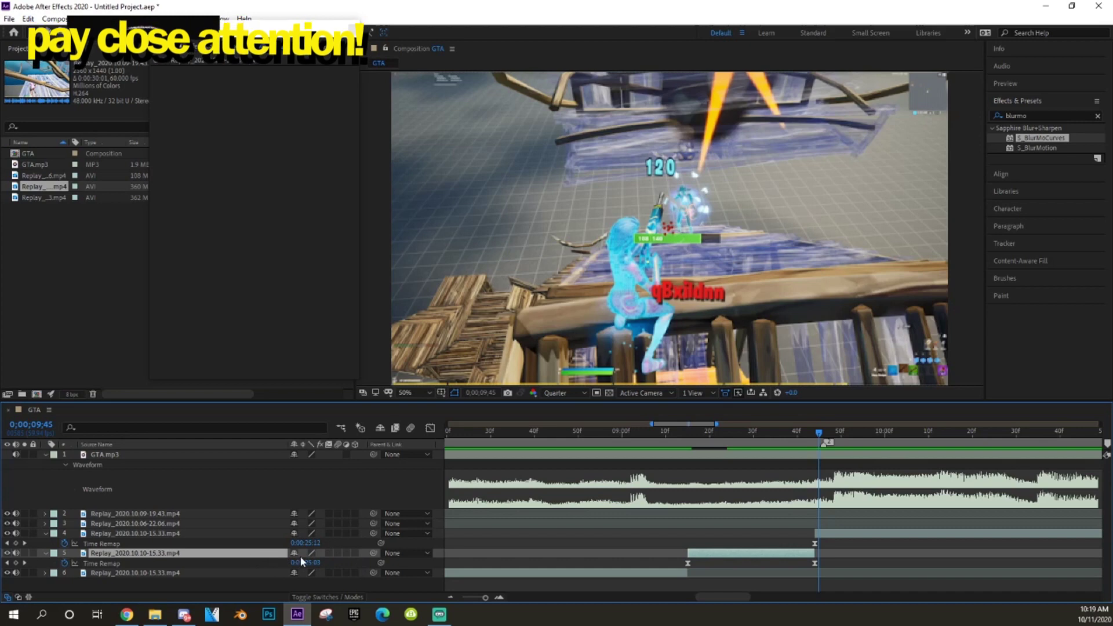
click(329, 553)
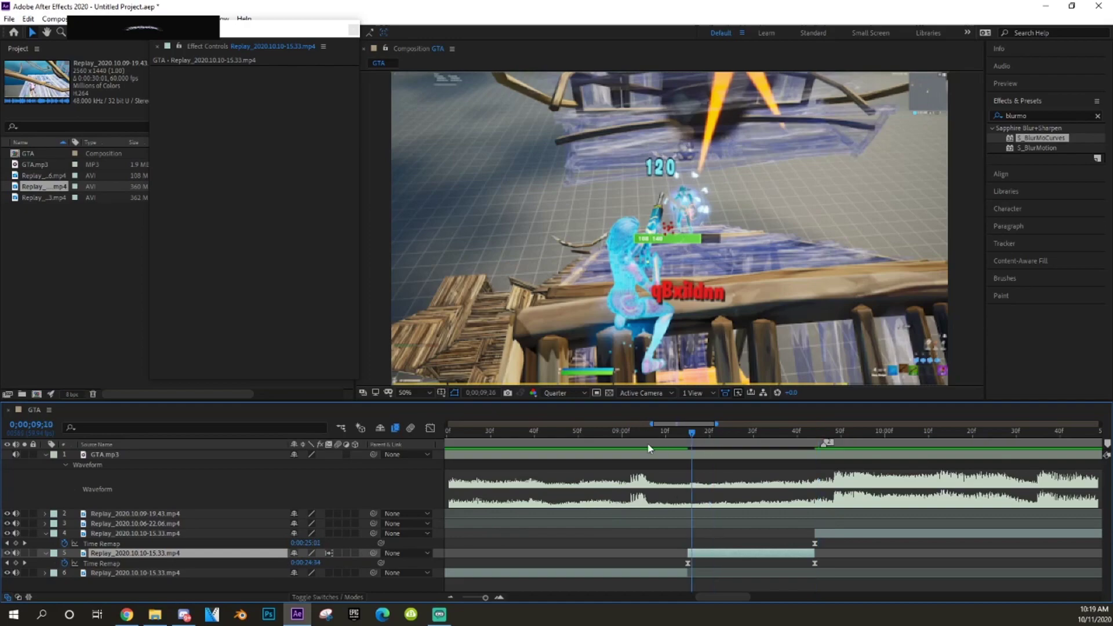
Preview the composition through the frame-blended short segment to check its speed changes
drag(648, 444, 472, 441)
scroll(560, 444, down, 3)
click(449, 440)
key(space)
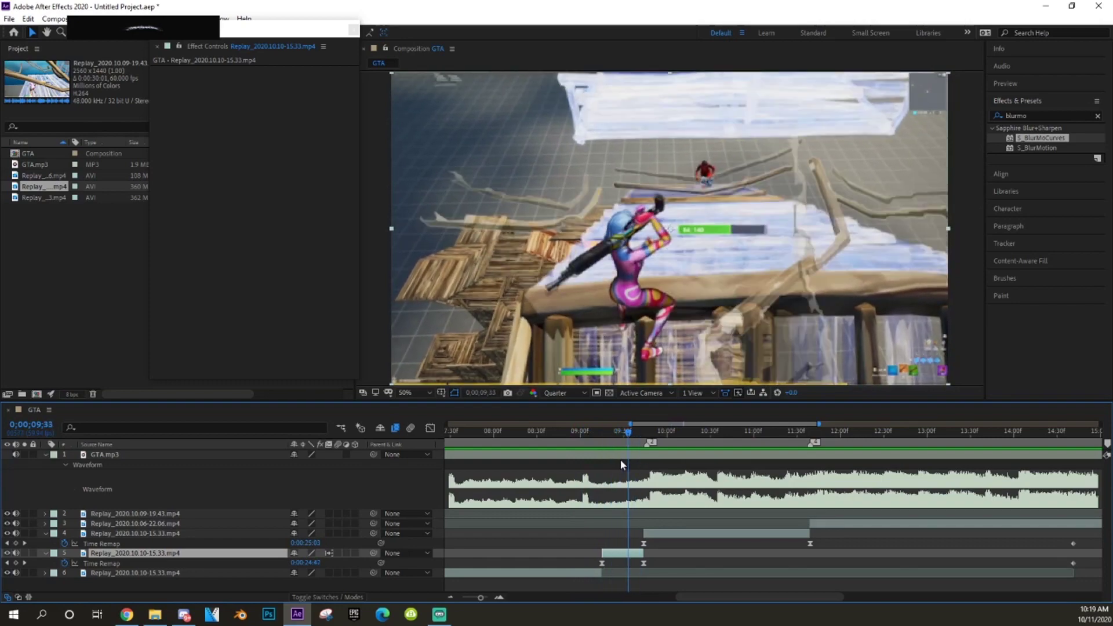
drag(670, 471, 488, 472)
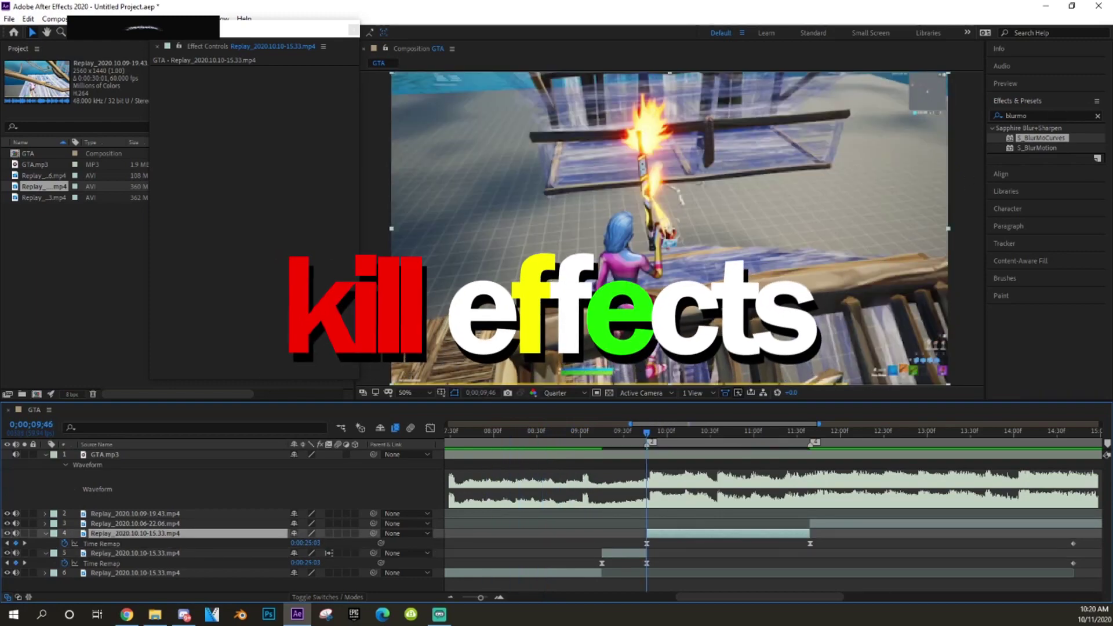
Add an adjustment layer above the time-remapped clips, split it at 0;00;09;46 and delete the earlier part
click(97, 19)
mouse_move(145, 32)
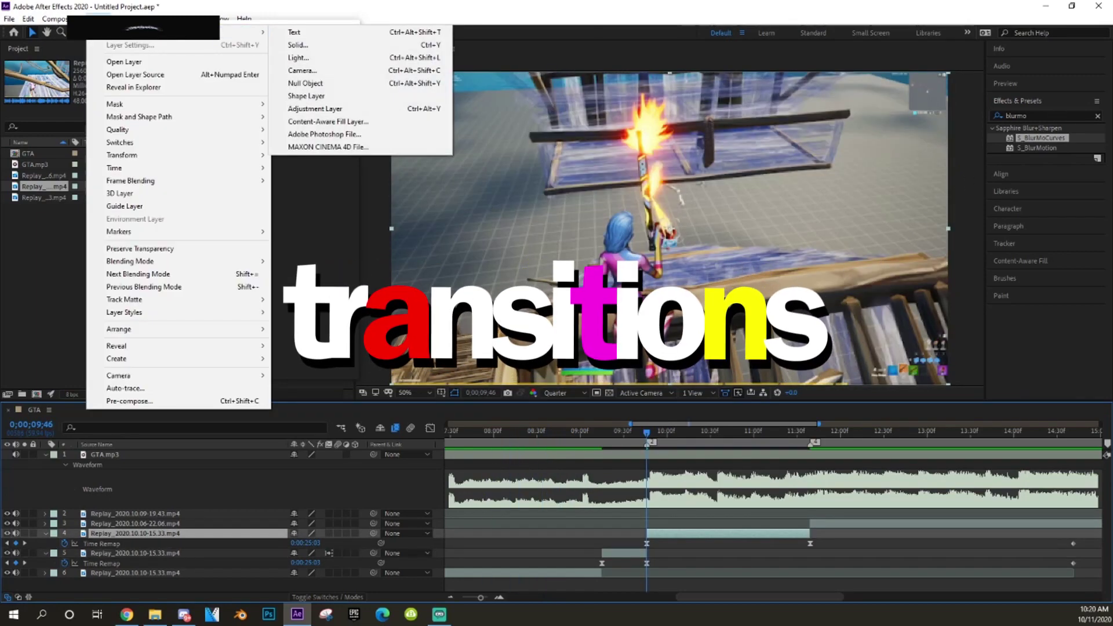
click(316, 111)
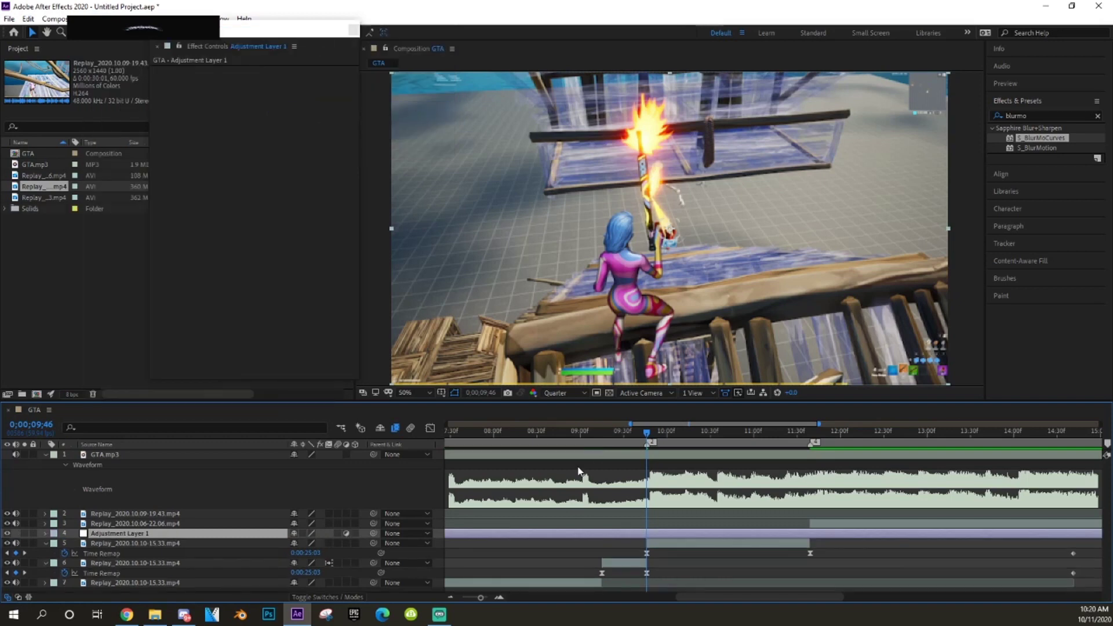
click(656, 534)
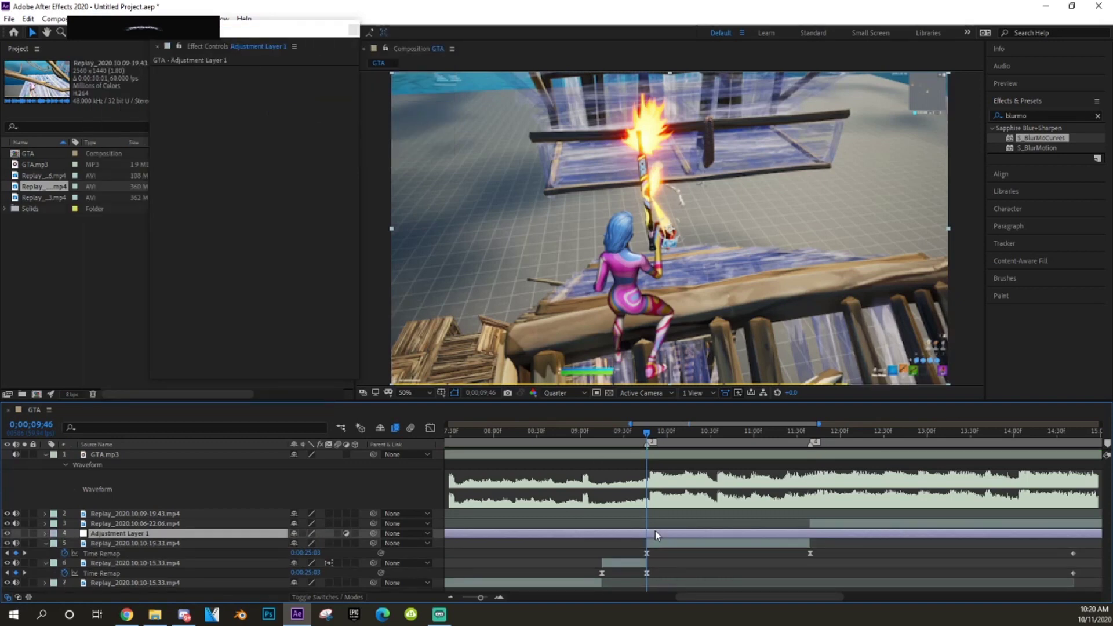
key(ctrl+shift+d)
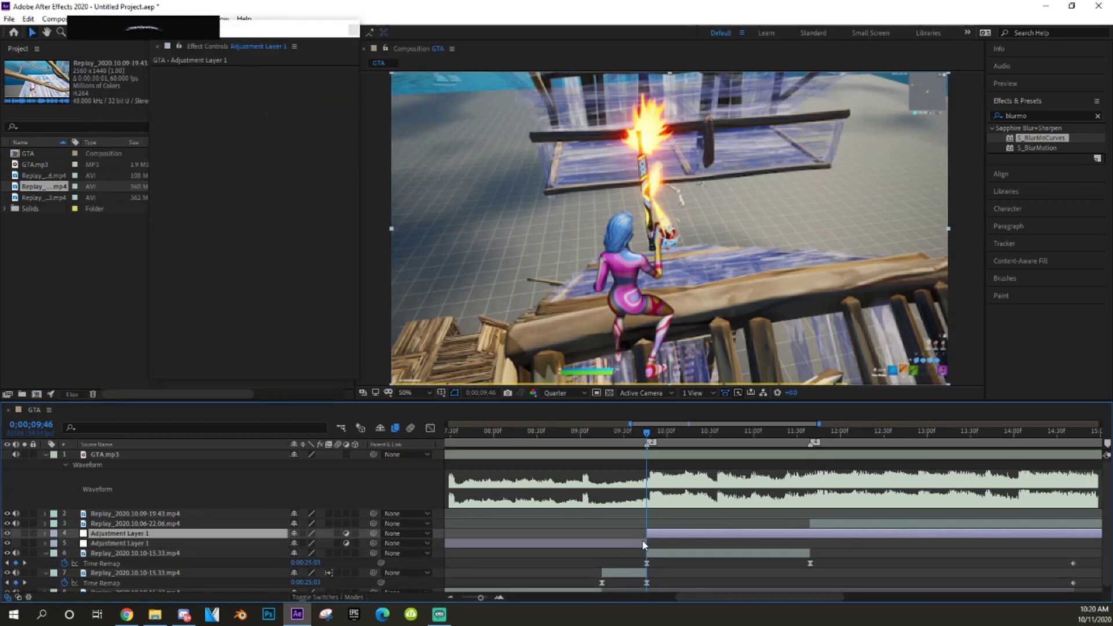
click(642, 542)
key(Delete)
Trim the adjustment layer's end to 0;00;11;39 and collapse the two time-remapped clips beneath it
click(809, 432)
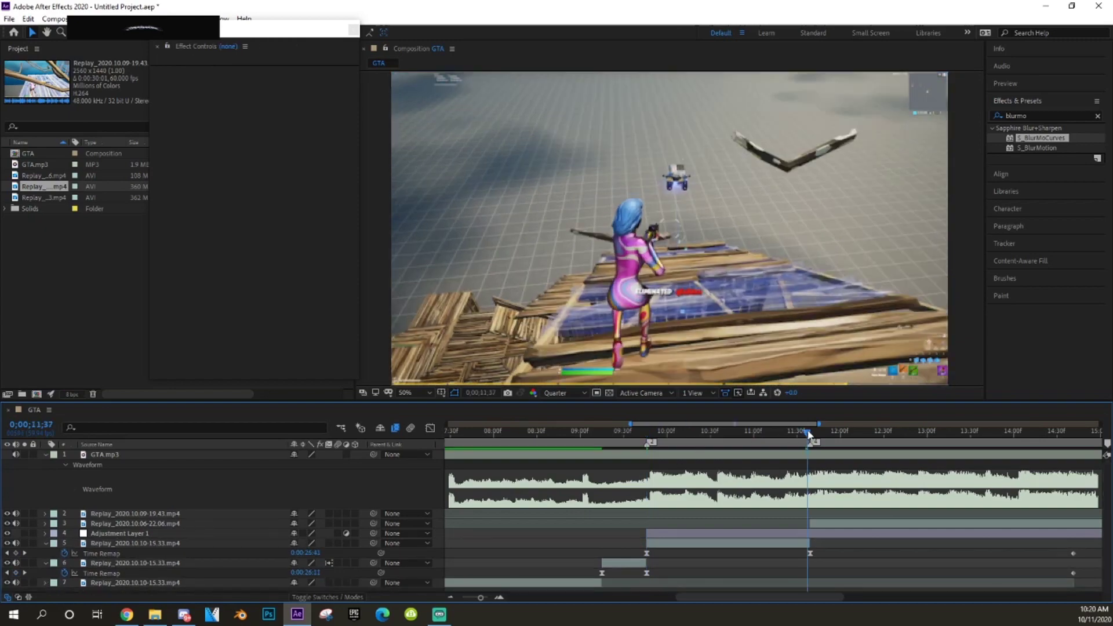
click(814, 538)
key(alt+])
key(F2)
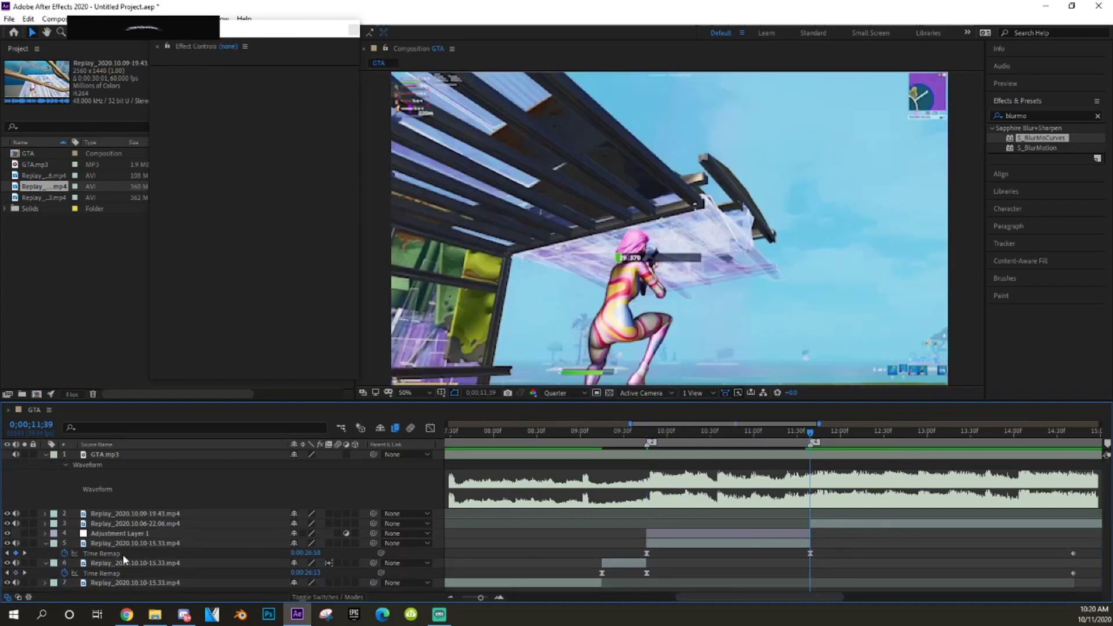
click(45, 544)
click(45, 553)
Apply S_BlurMoCurves to the adjustment layer and keyframe its Z Dist at 0.870 at 0;00;09;46
click(647, 433)
click(664, 533)
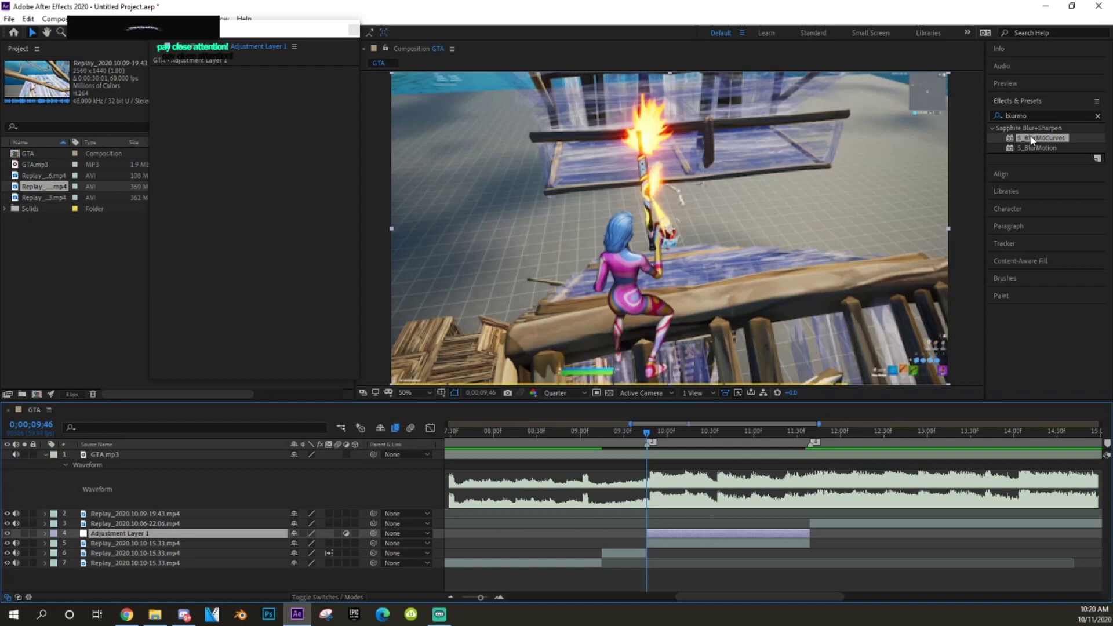
drag(1032, 140, 675, 540)
click(678, 536)
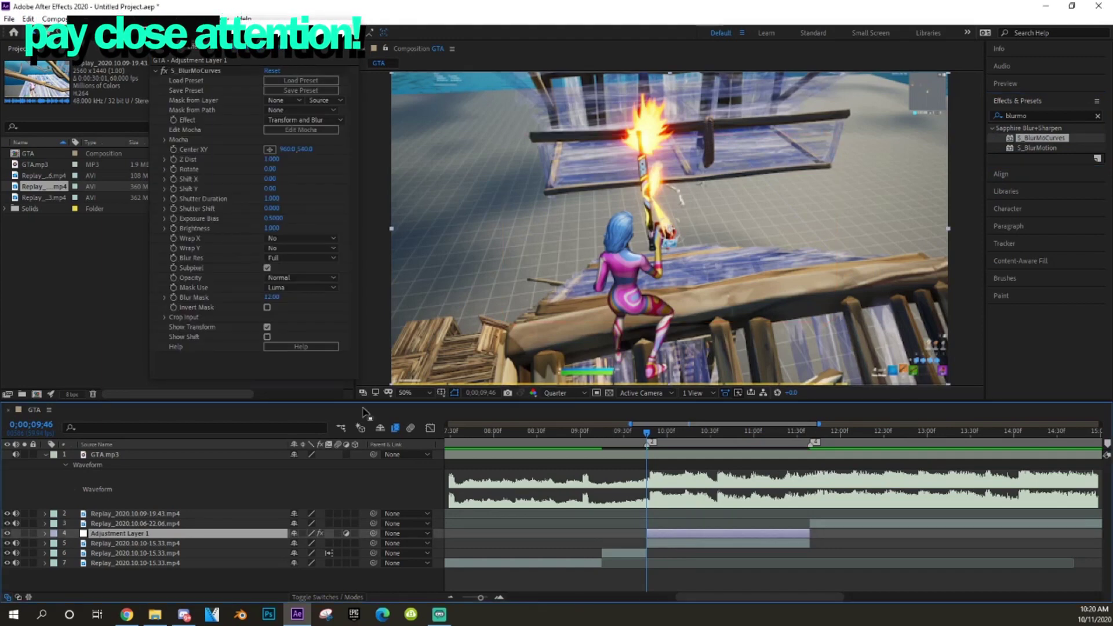
click(174, 158)
drag(271, 159, 257, 160)
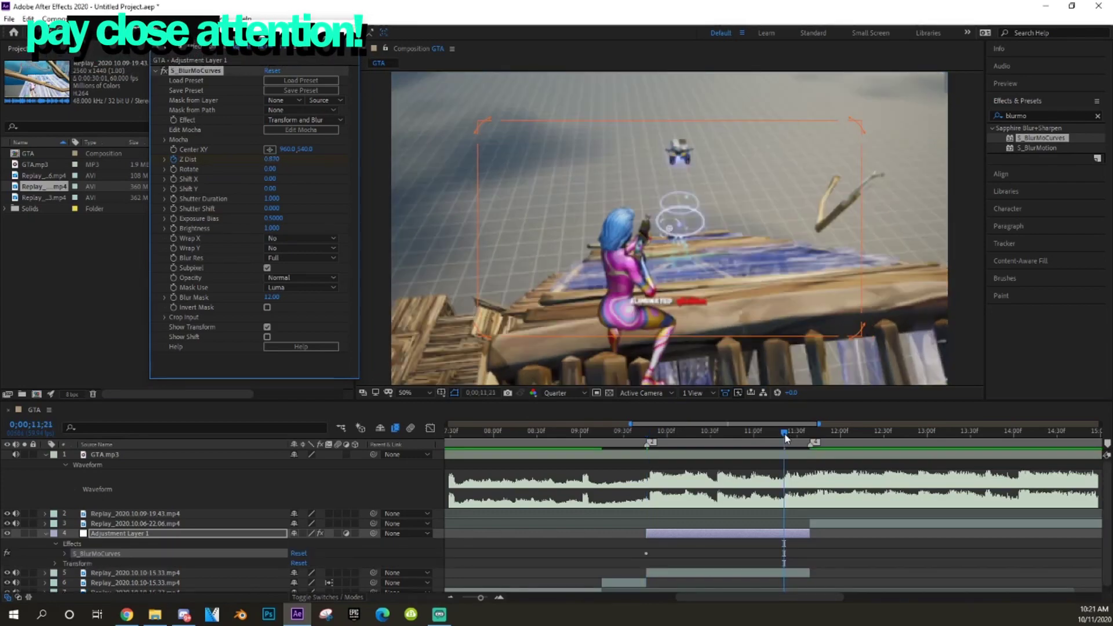
Add a Z Dist keyframe of 1 for S_BlurMoCurves at 0;00;11;23
drag(784, 435, 787, 435)
click(271, 160)
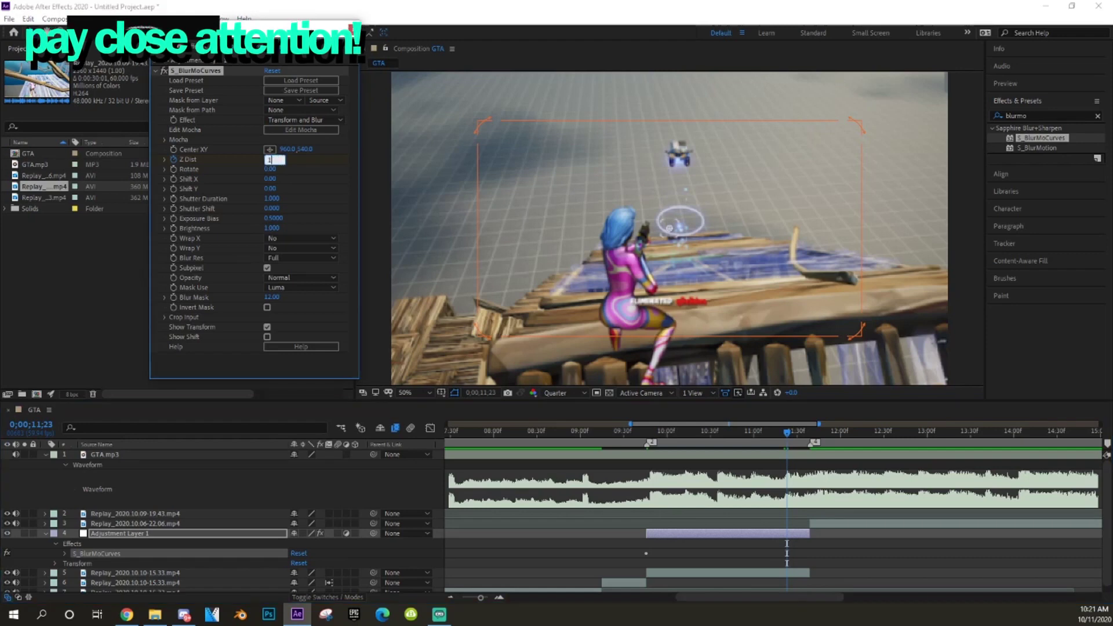
text(1)
key(Return)
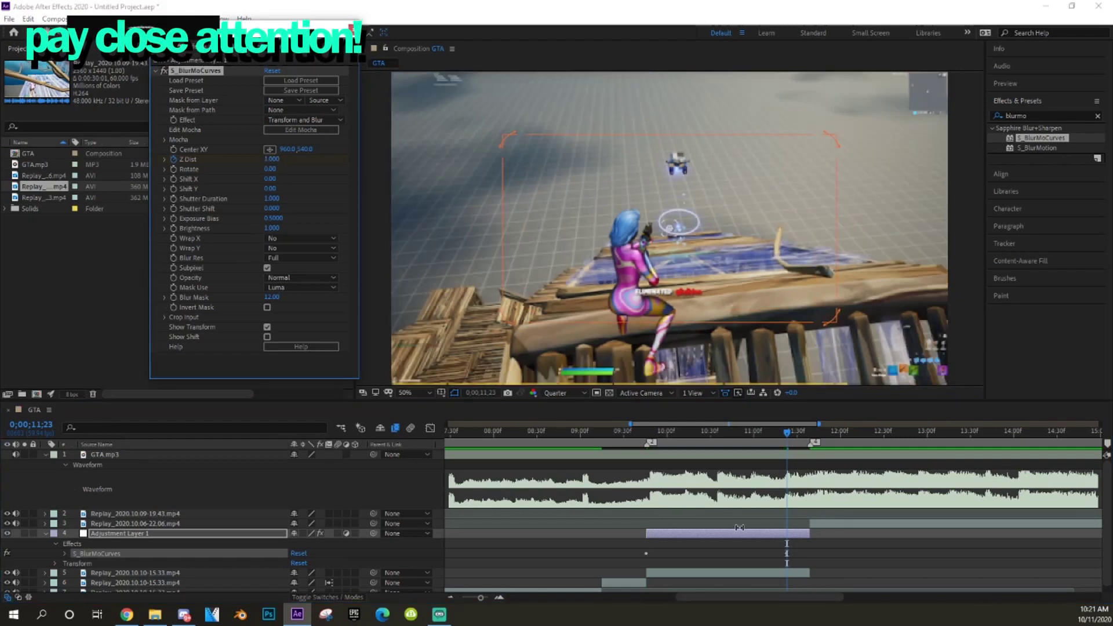
Ease both Z Dist keyframes and shape their curve to rise steeply at the start and flatten out towards the end
click(740, 533)
key(e)
key(u)
key(u)
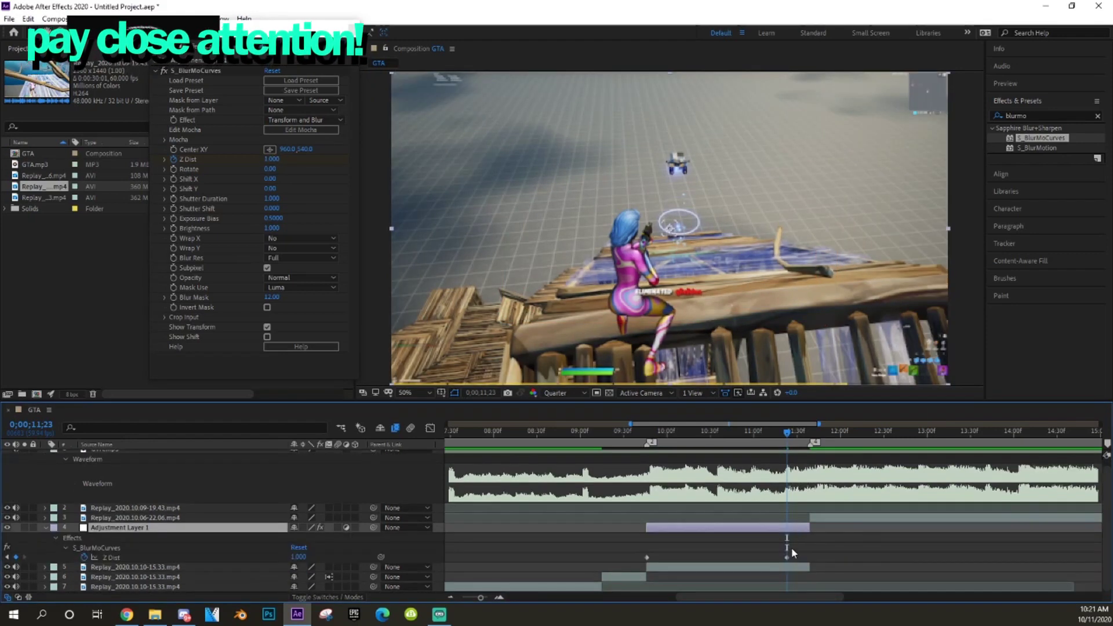
drag(793, 558, 546, 544)
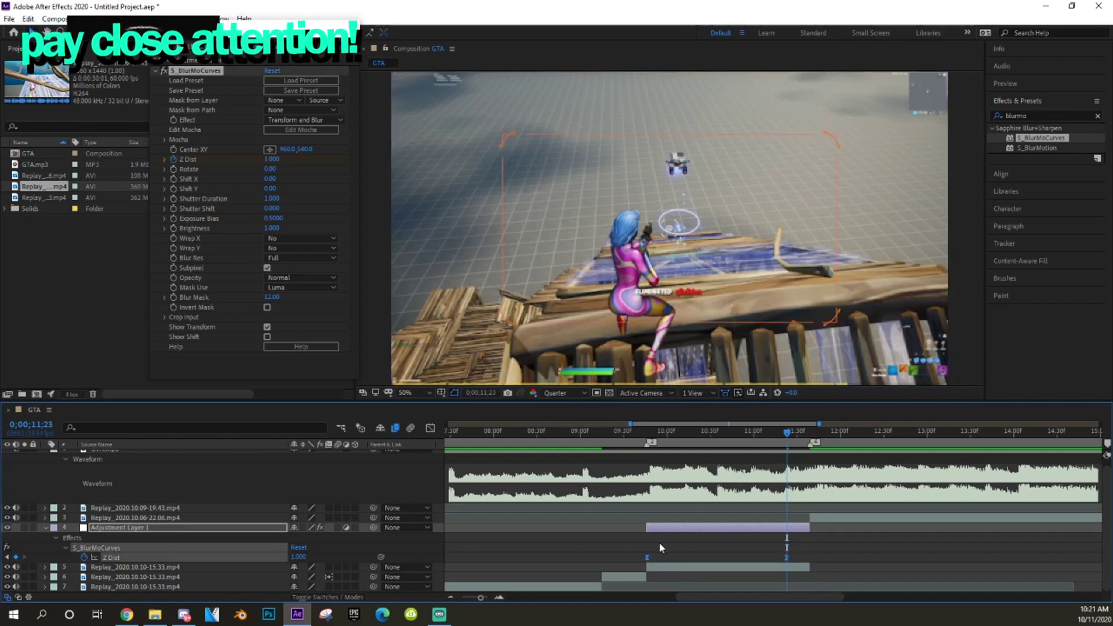
click(431, 428)
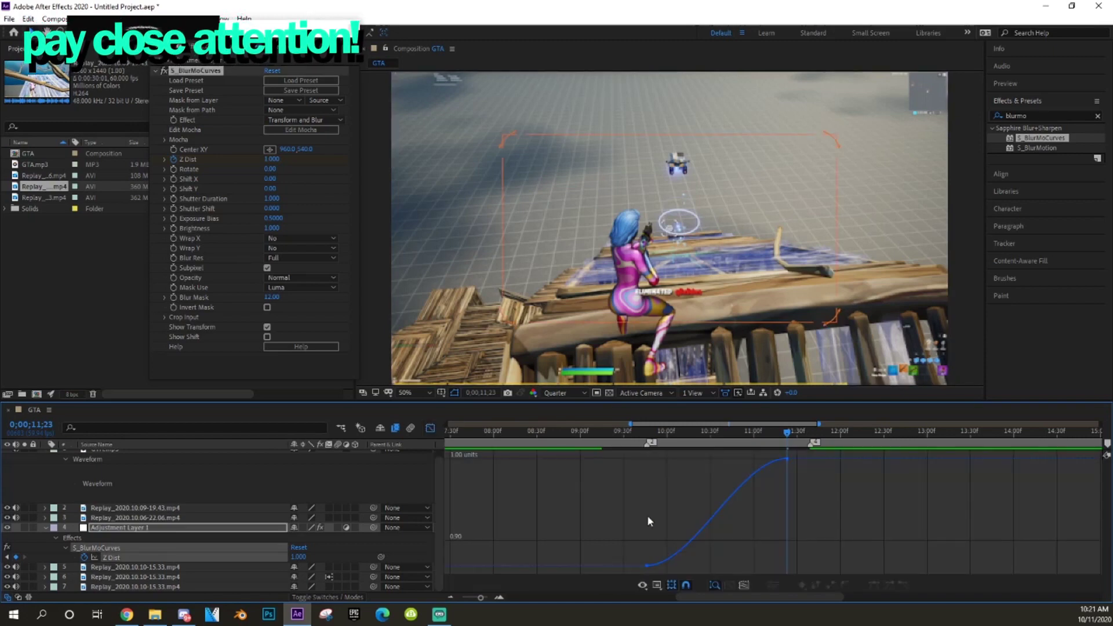
click(648, 566)
click(644, 436)
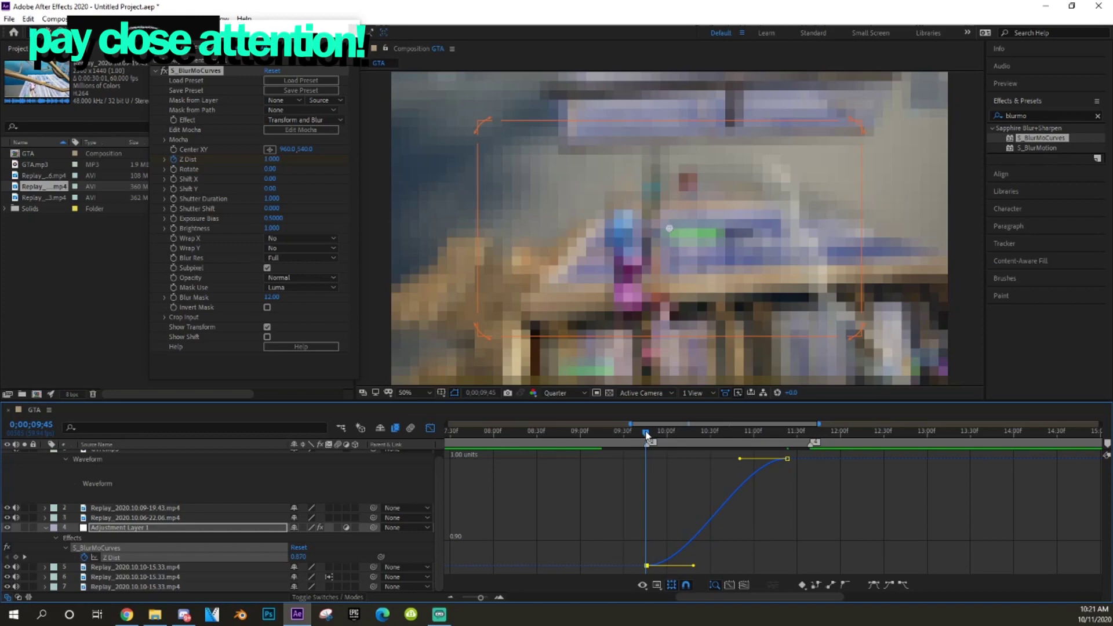
drag(694, 569, 591, 454)
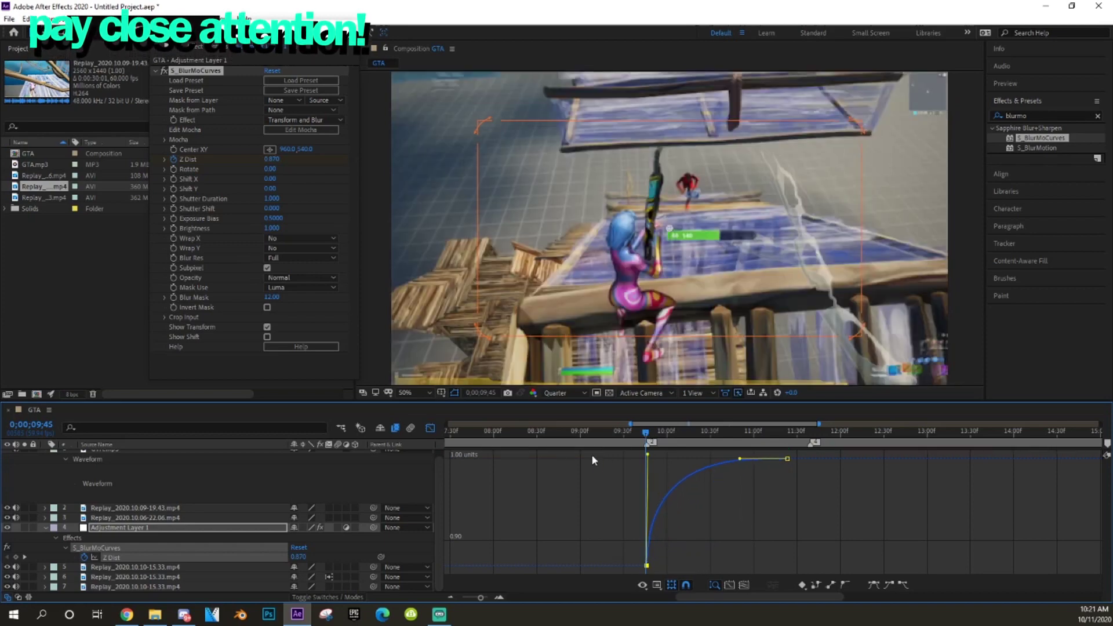
drag(740, 464, 649, 463)
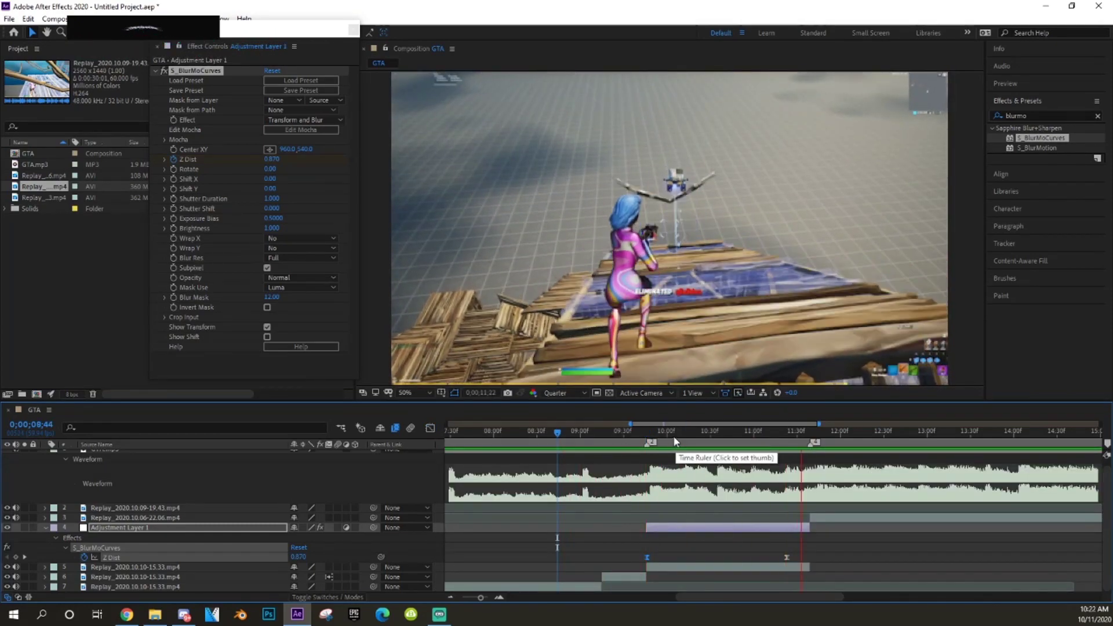
Add Brightness & Contrast to the adjustment layer and keyframe its Brightness at 99 at 0;00;09;46
click(647, 432)
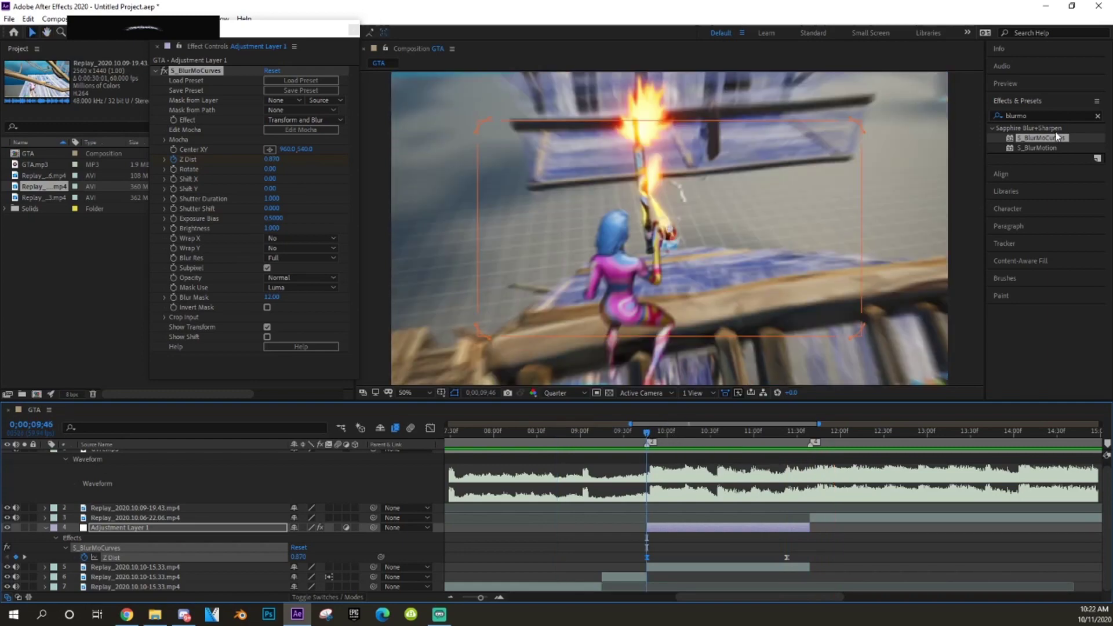
click(1039, 117)
text(brightnes)
drag(1056, 157, 313, 353)
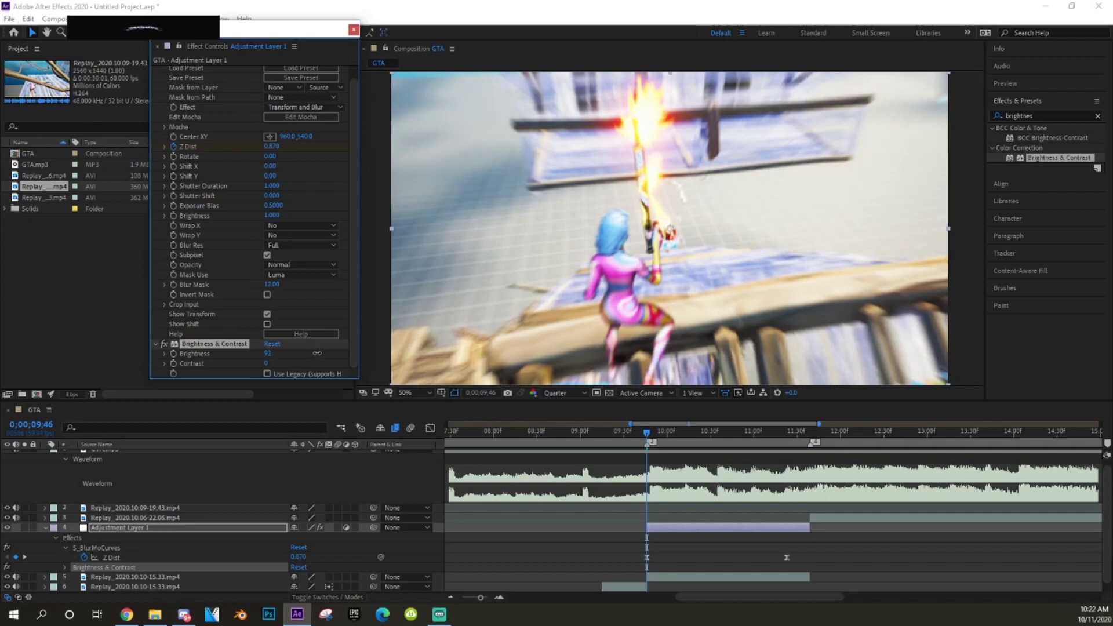
click(172, 354)
Add a Brightness keyframe of 0 on the adjustment layer at 0;00;11;27
click(794, 437)
click(267, 353)
text(0)
key(Return)
Apply Easy Ease to both Brightness keyframes and collapse the adjustment layer's properties
key(u)
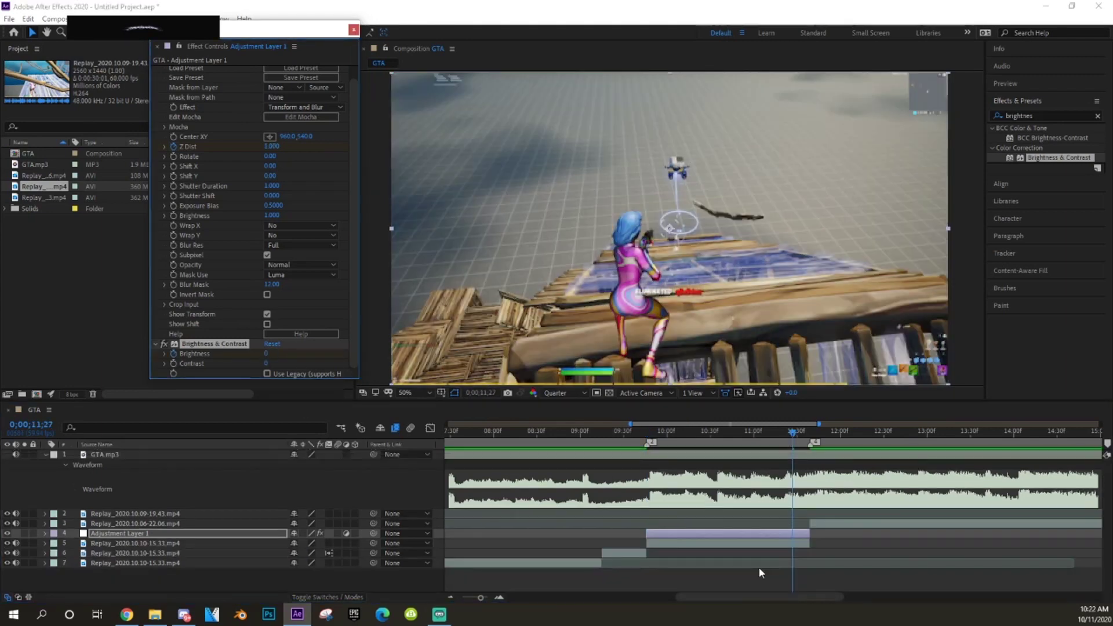
key(u)
click(781, 526)
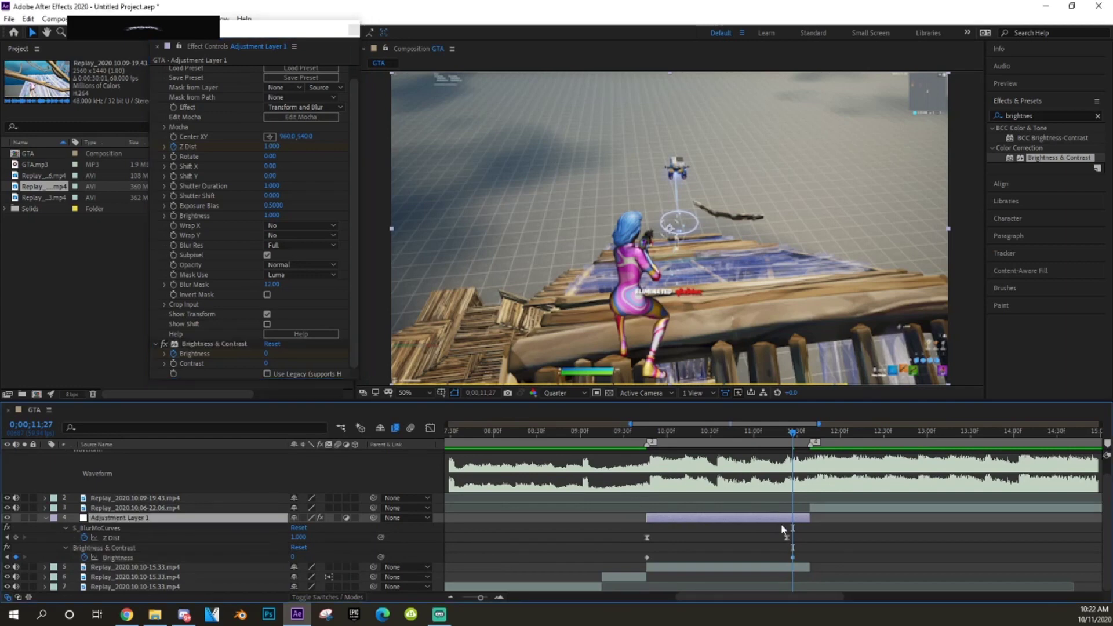
drag(818, 554, 601, 562)
key(F9)
key(u)
Apply S_WarpChroma to the adjustment layer and keyframe its From Z Dist at 0.960 at 0;00;09;46
click(647, 434)
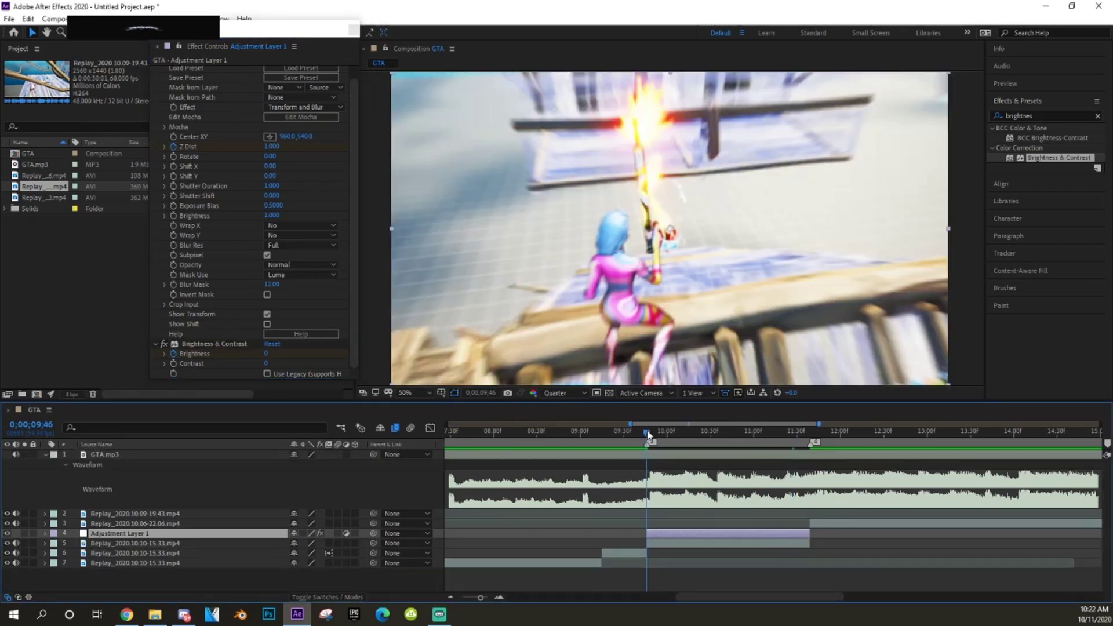
drag(1057, 113, 984, 113)
text(warpch)
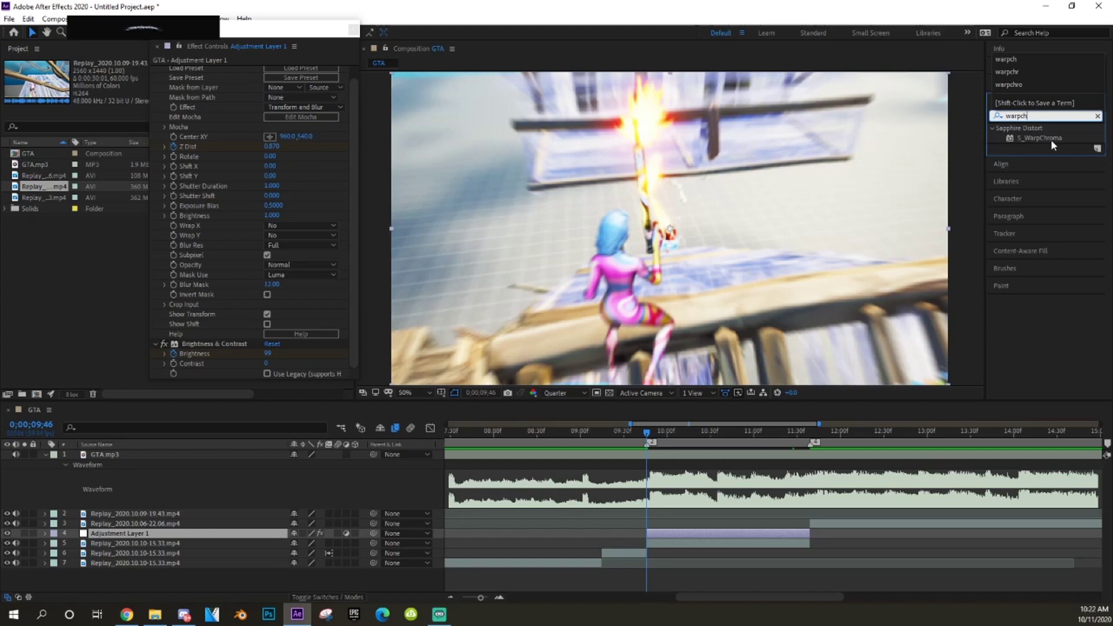
click(1052, 139)
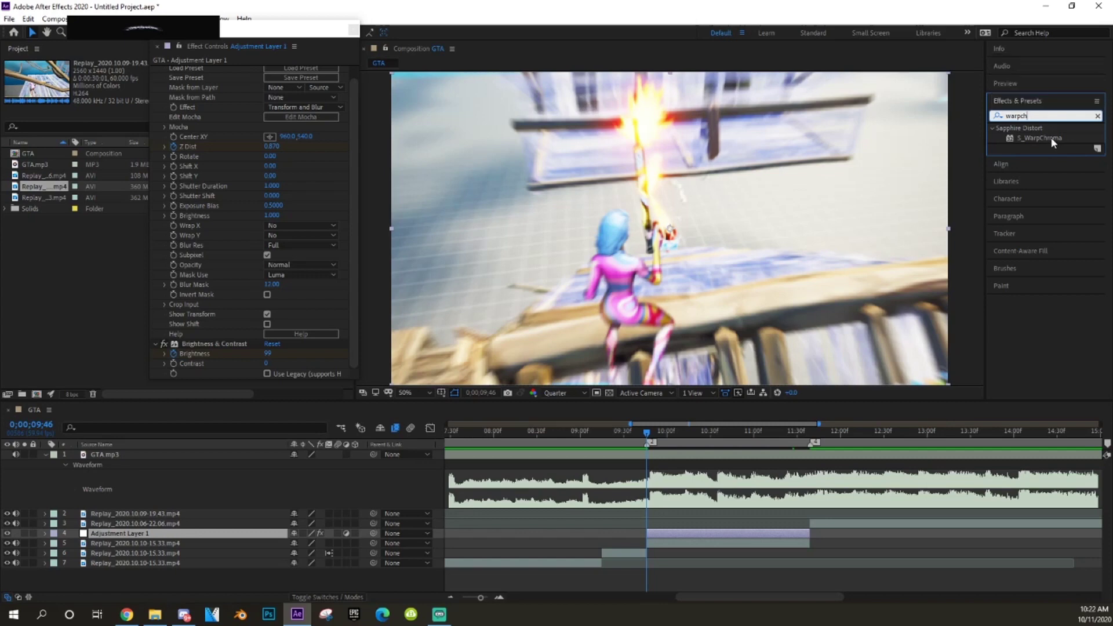
drag(1051, 138, 680, 531)
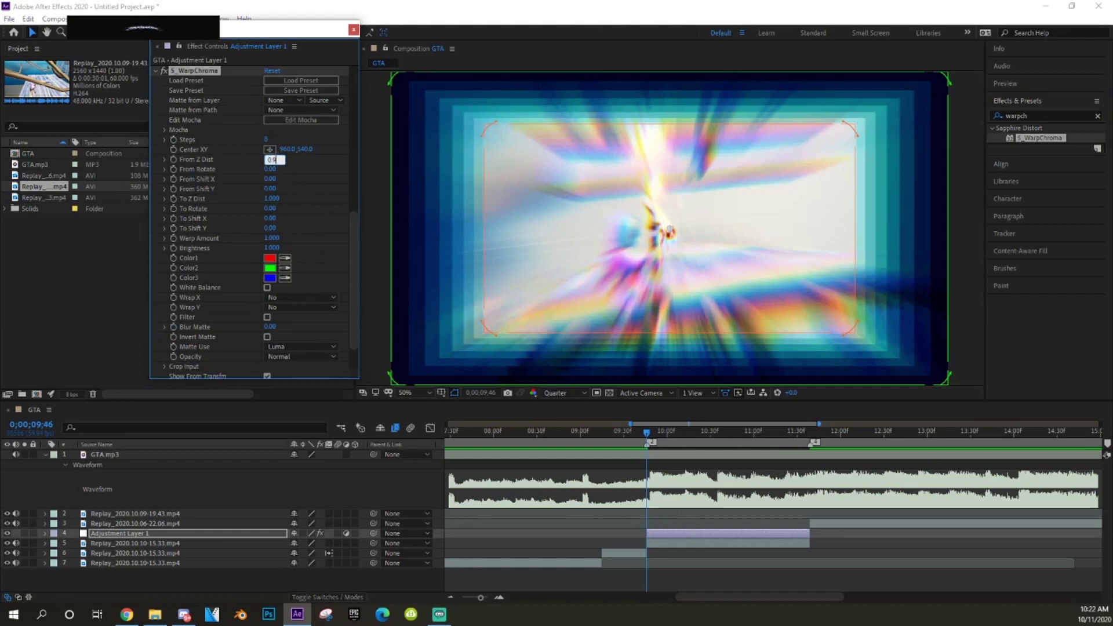
key(Return)
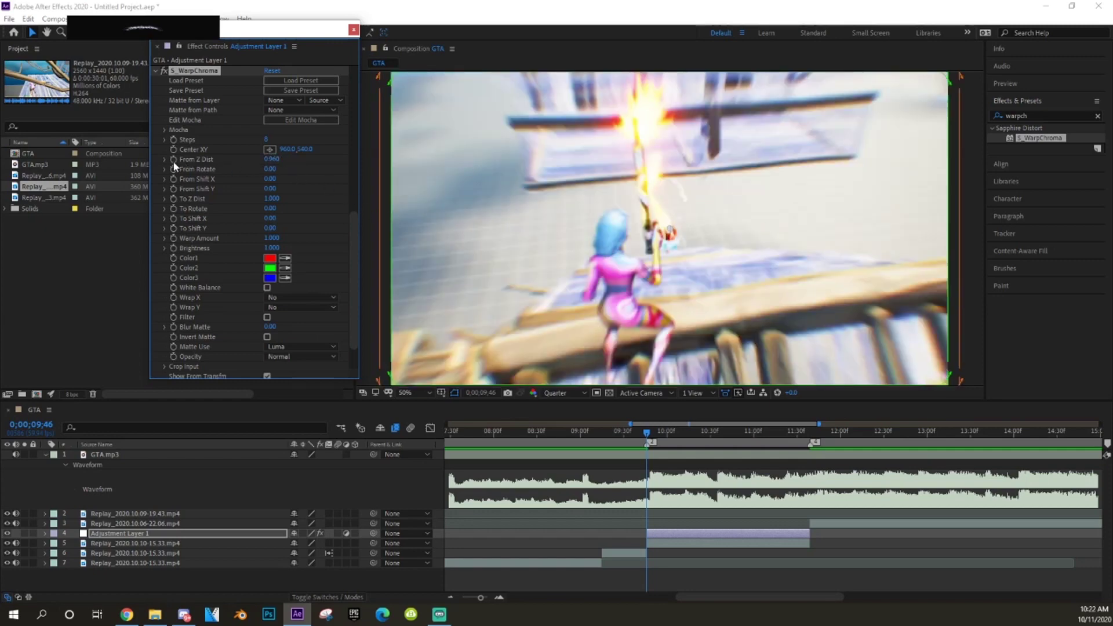
Add a From Z Dist keyframe of 1 at 0;00;11;26 and reveal the adjustment layer's keyframed properties
click(790, 443)
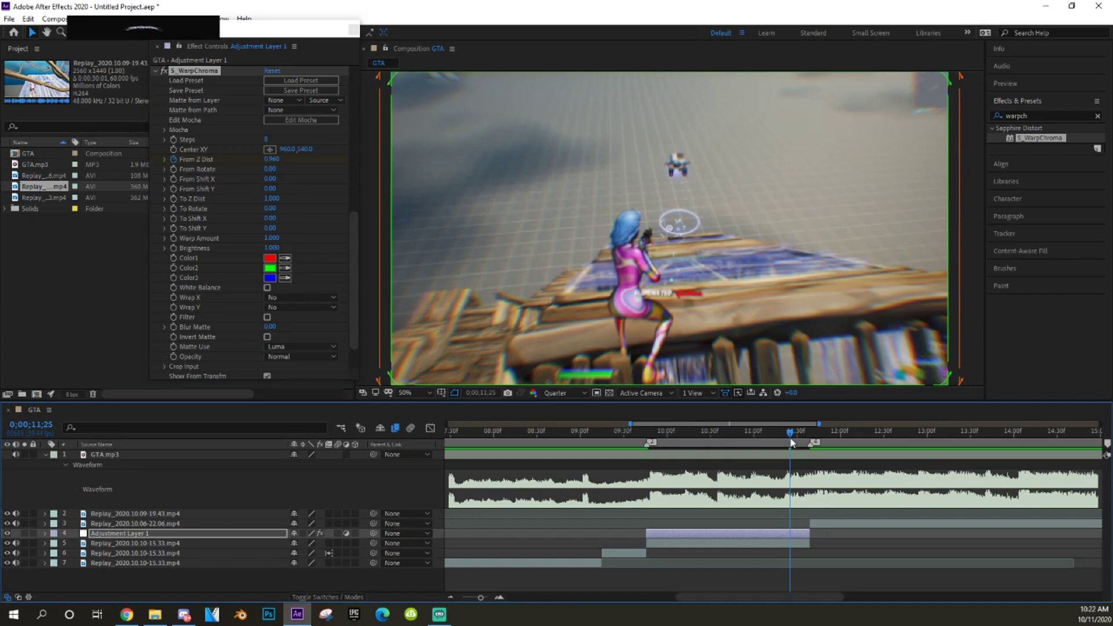
click(271, 160)
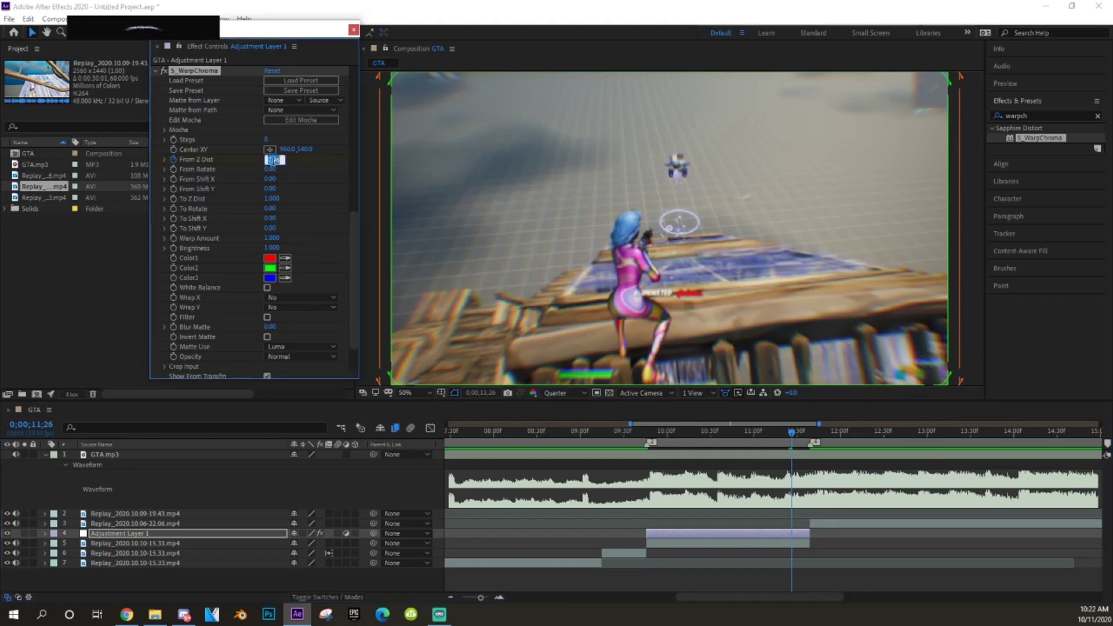
text(1)
key(Return)
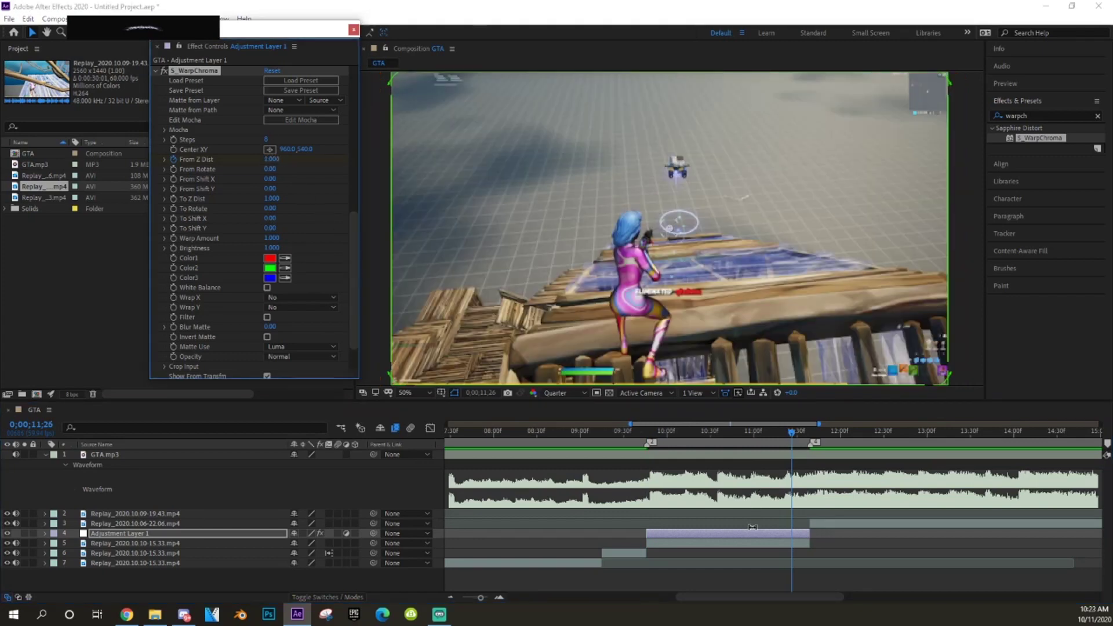
click(759, 537)
key(u)
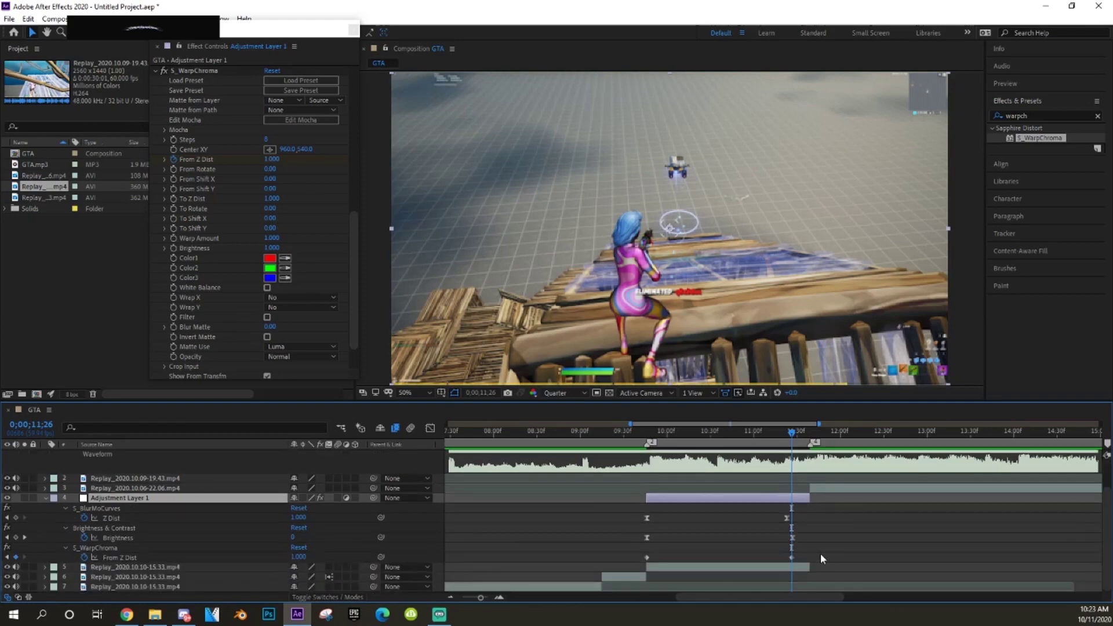
Apply Easy Ease to both From Z Dist keyframes on the adjustment layer and preview the animated effects
drag(826, 554, 610, 567)
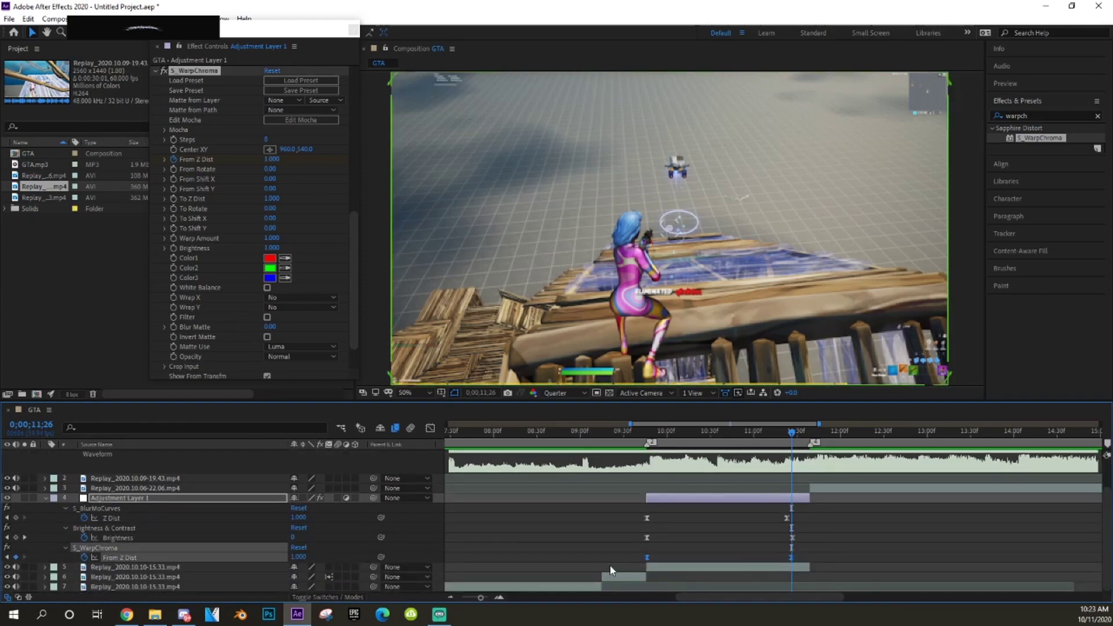
click(674, 560)
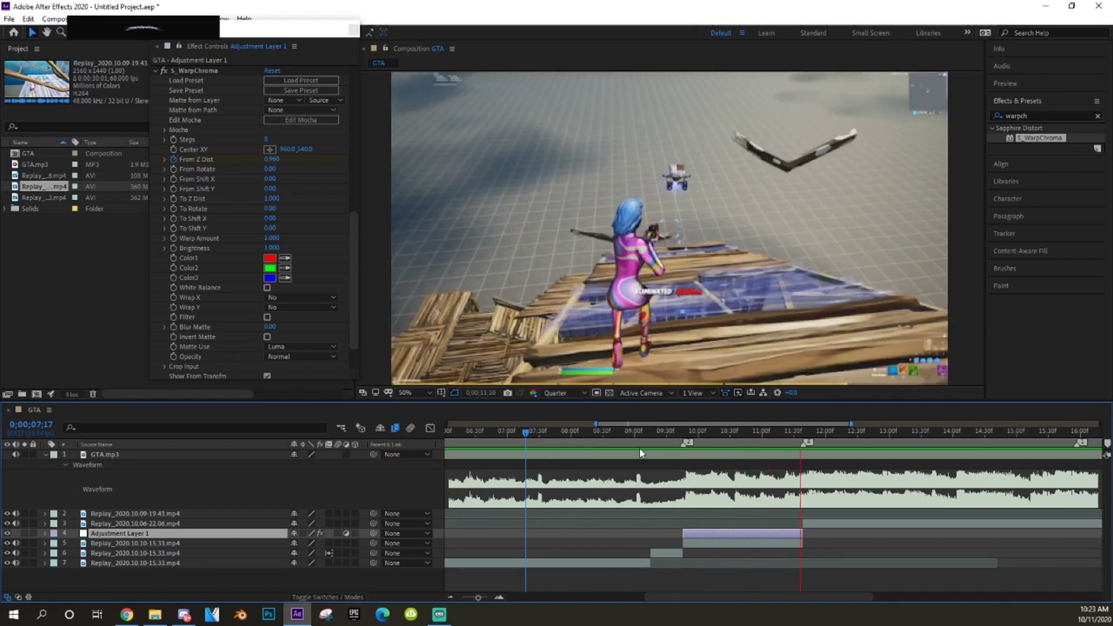
click(614, 442)
drag(613, 441, 681, 473)
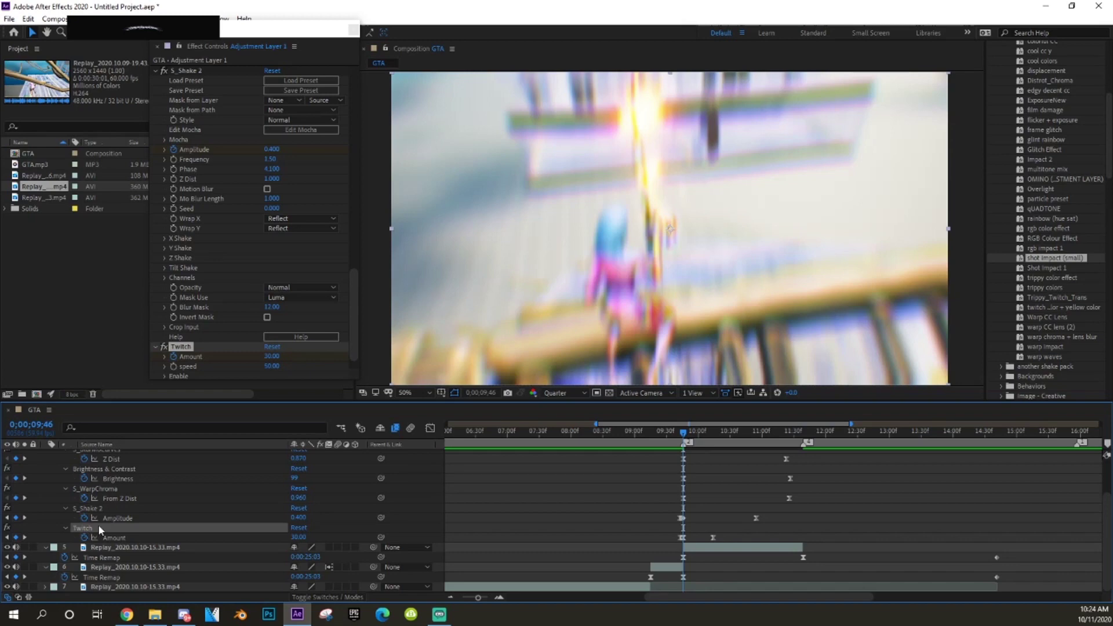
Examine the main S_Shake settings on the adjustment layer, including Amplitude, Frequency, Phase, Wrap X and Wrap Y
scroll(725, 500, up, 2)
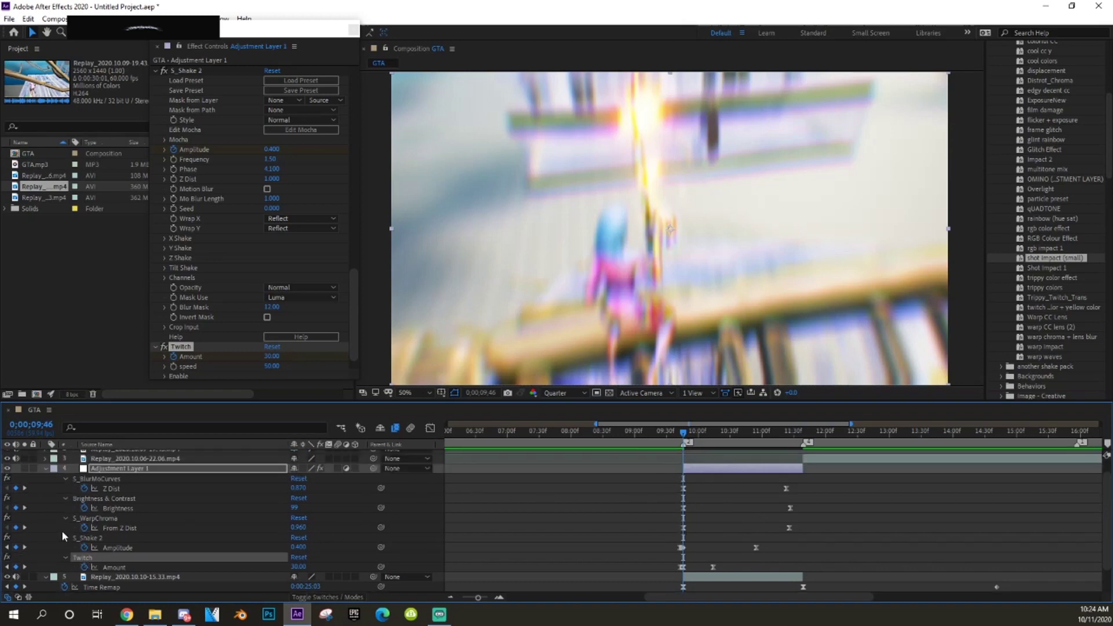
click(89, 540)
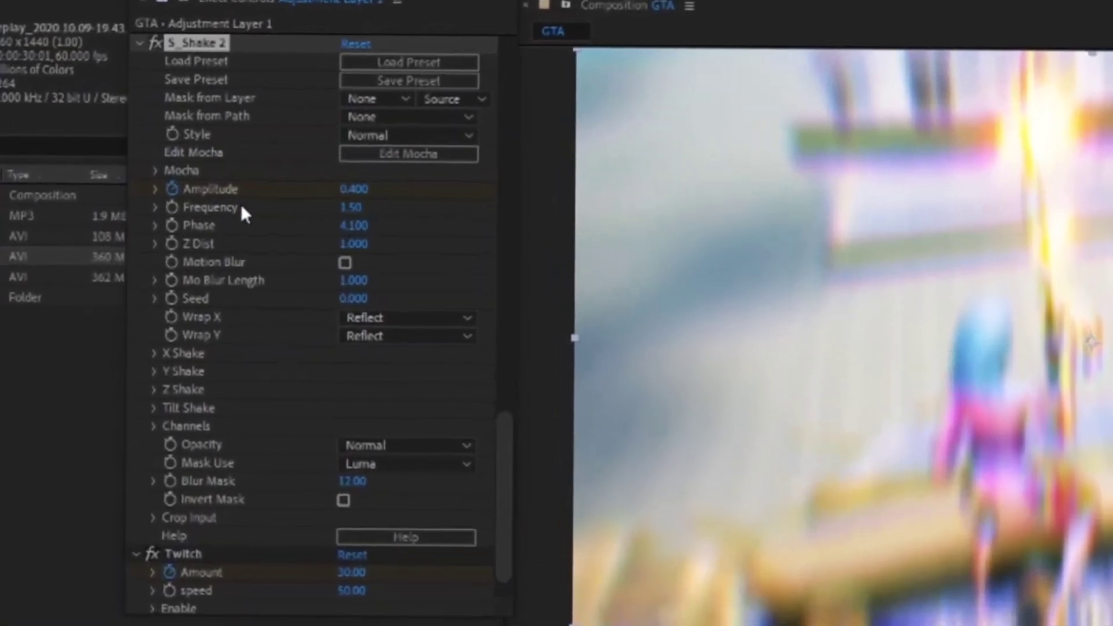
scroll(215, 167, up, 1)
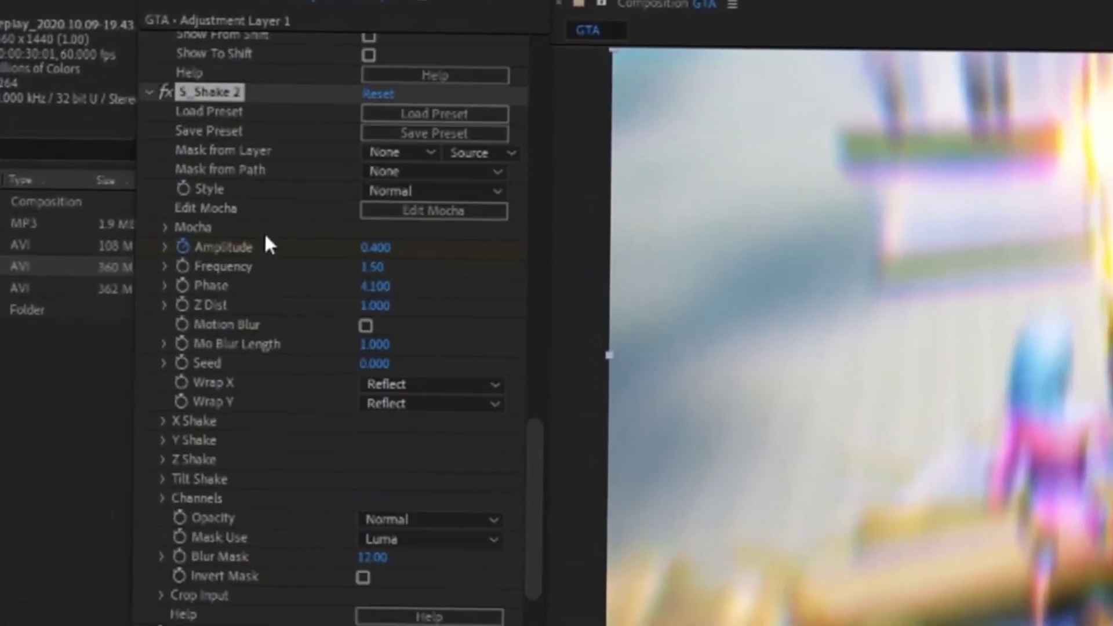
click(220, 91)
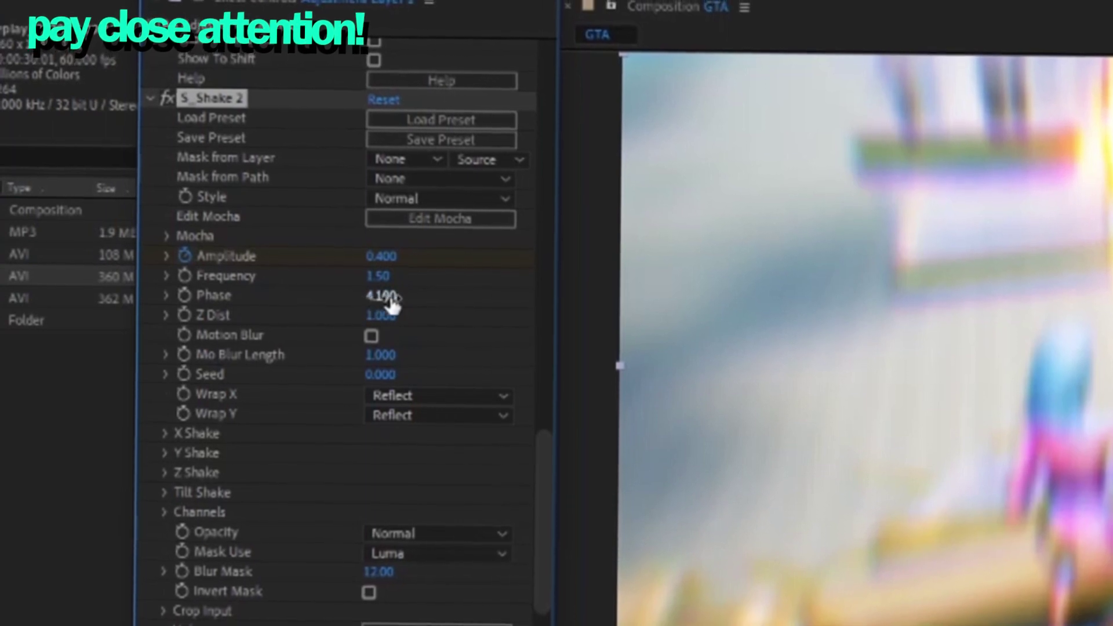
scroll(232, 415, down, 2)
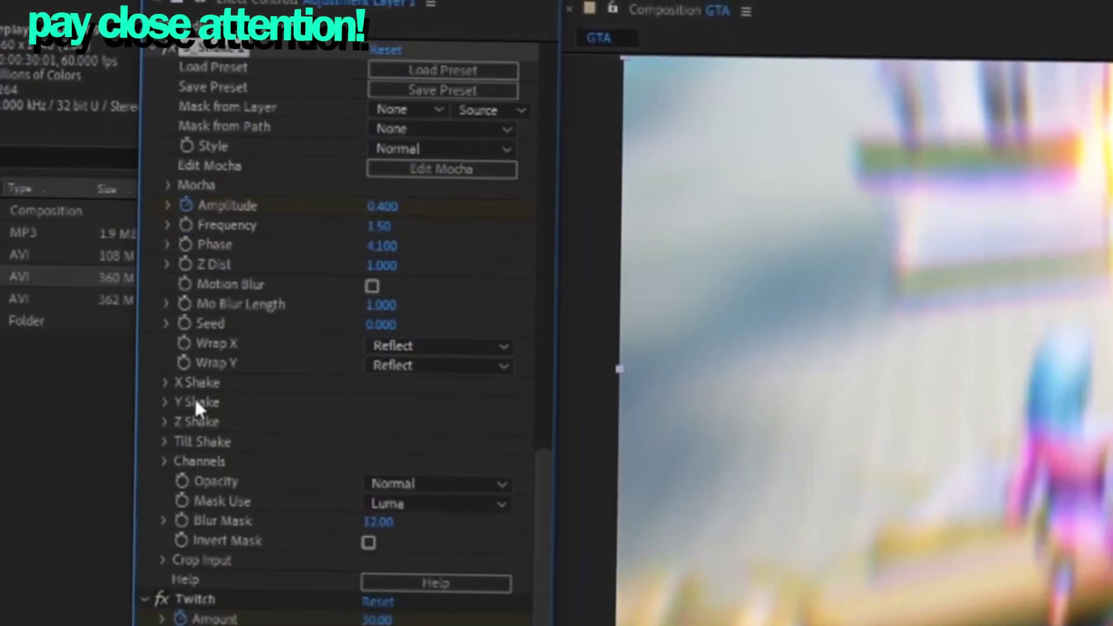
Check the values inside the X Shake, Y Shake, Z Shake and Tilt Shake groups of the S_Shake effect
click(166, 381)
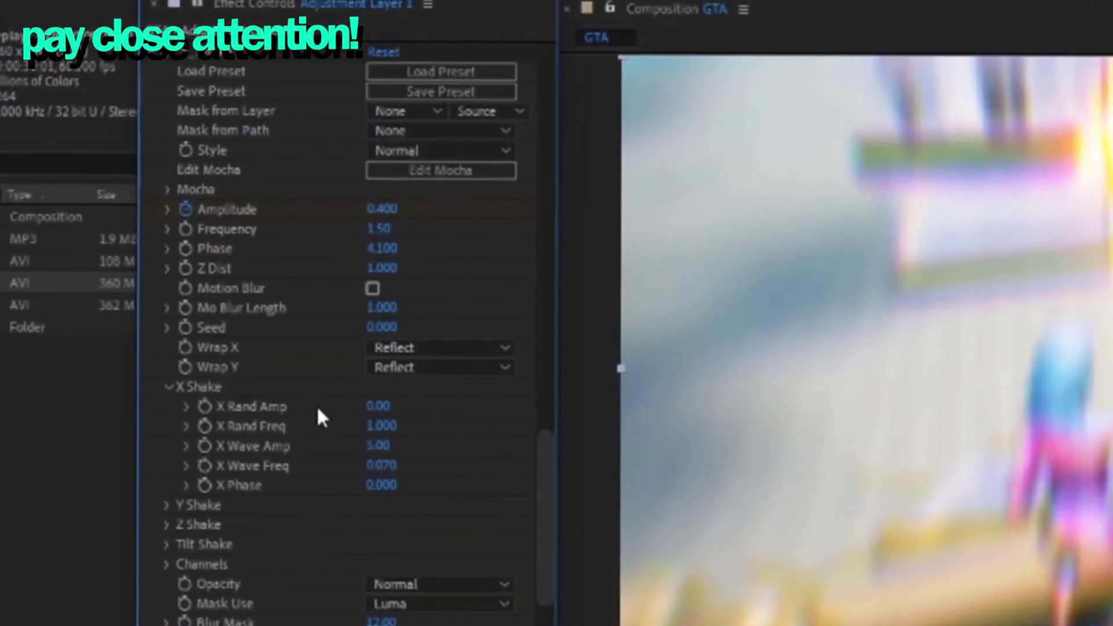
click(167, 389)
click(167, 410)
click(165, 407)
click(167, 428)
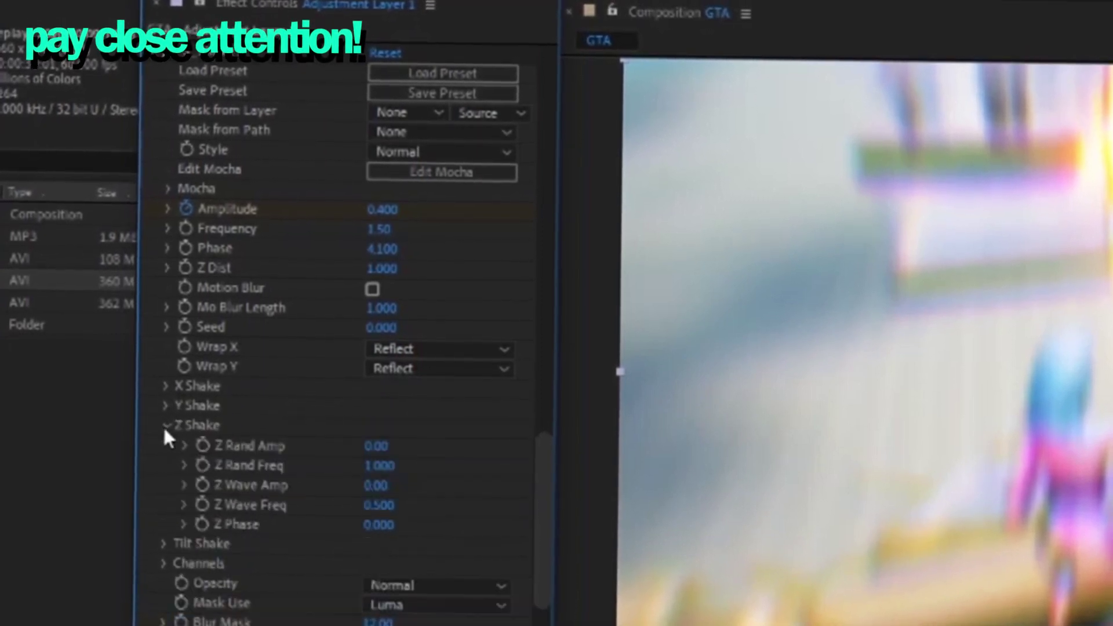
click(166, 428)
click(167, 443)
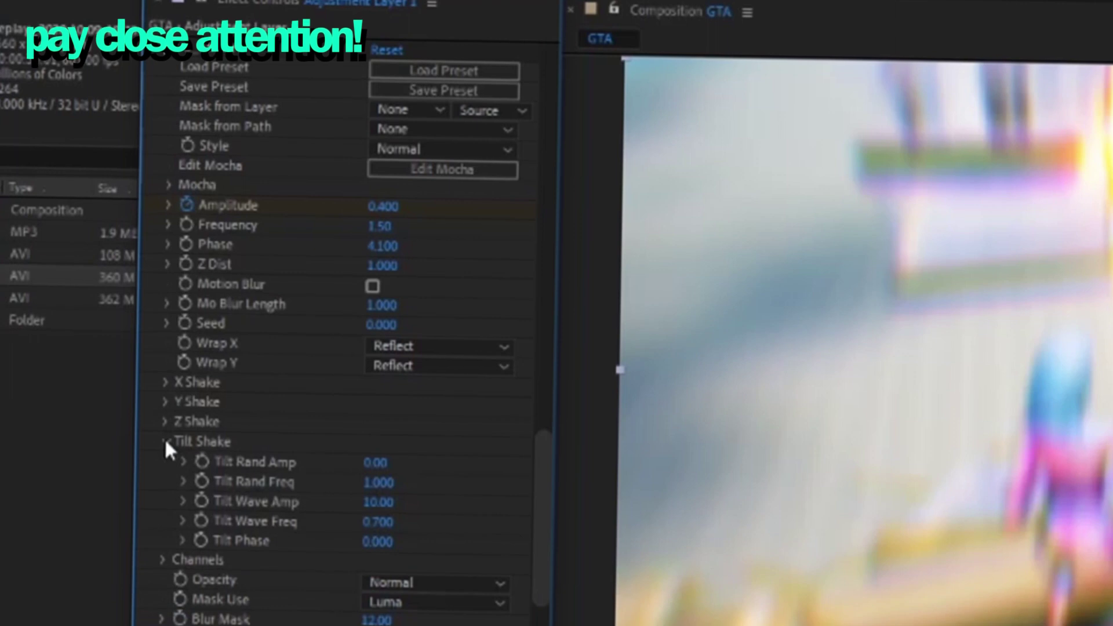
click(166, 442)
Examine the Twitch effect's Amount, speed, enabled operators, Behaviour and Slide operator settings
scroll(232, 452, down, 2)
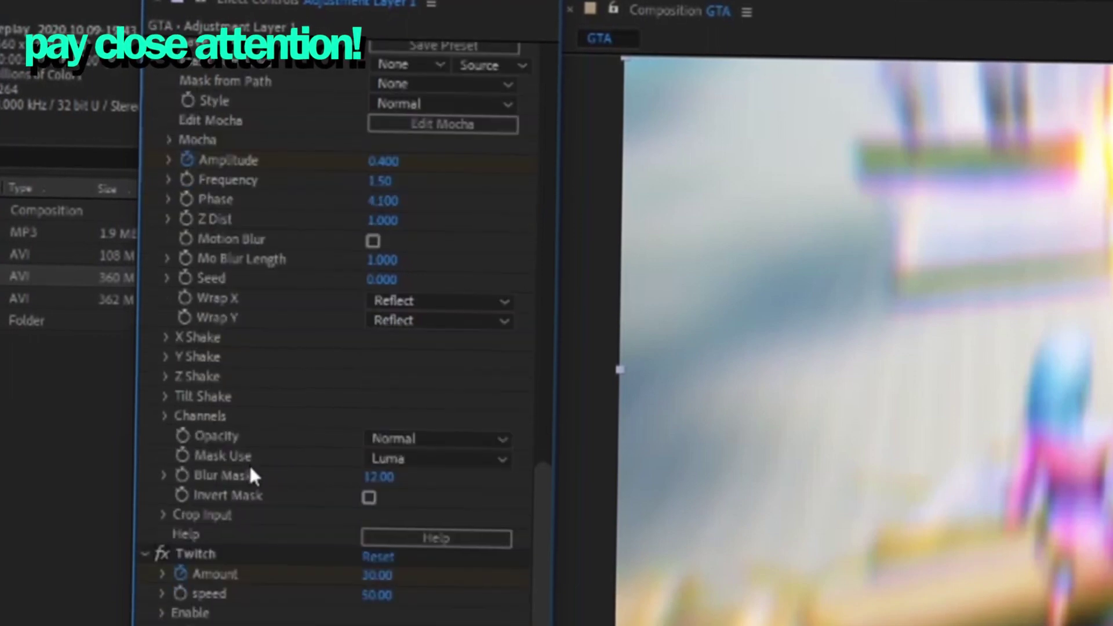
click(206, 555)
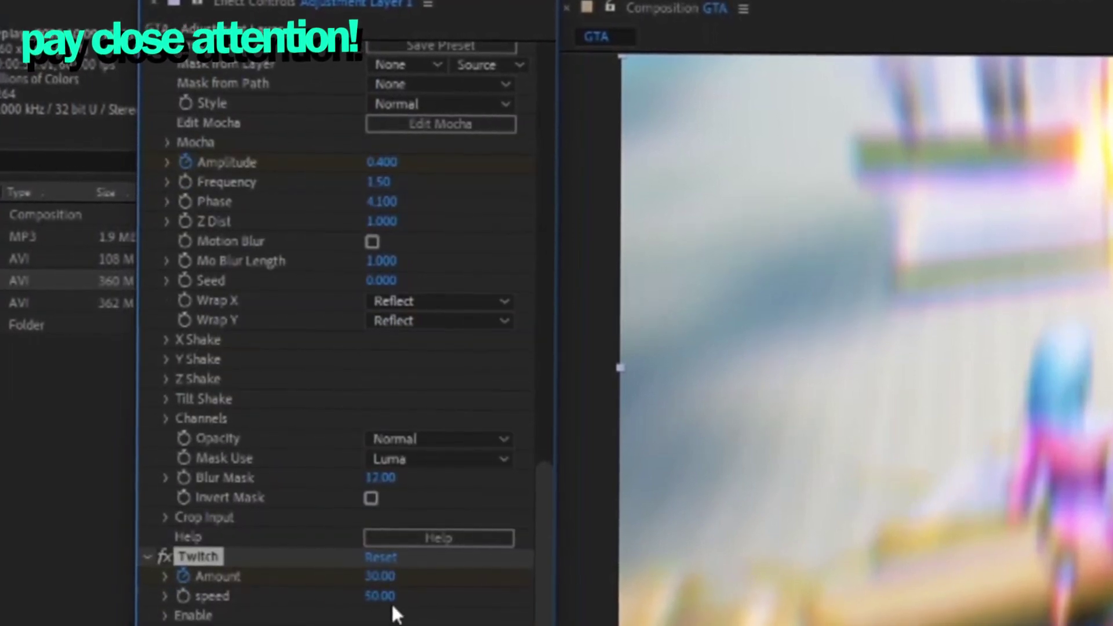
click(165, 616)
scroll(354, 604, down, 5)
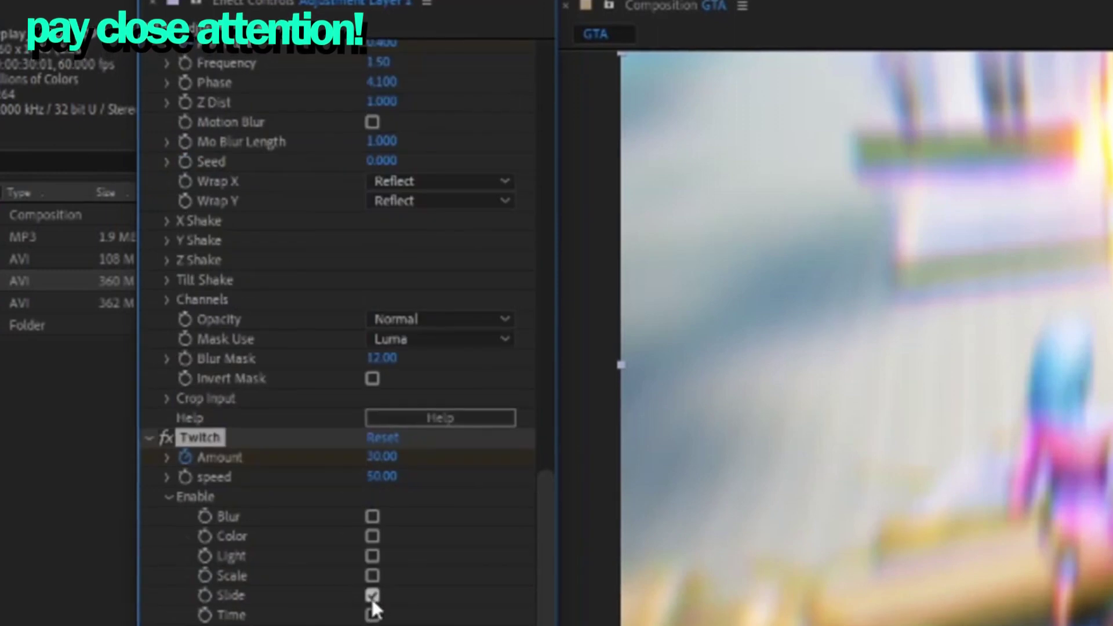
click(168, 497)
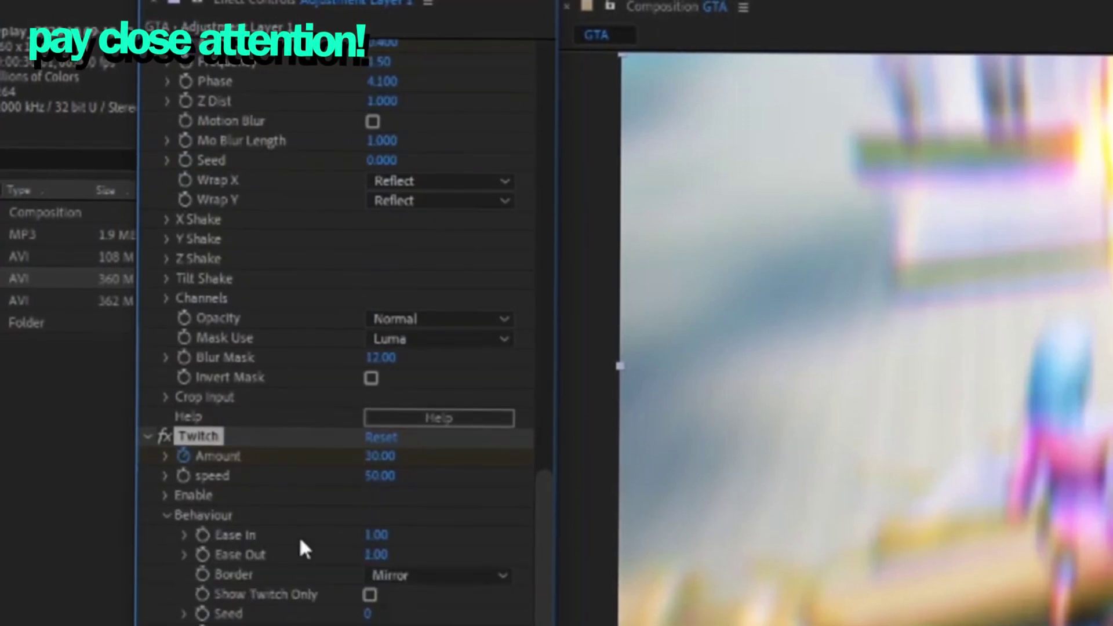
click(166, 512)
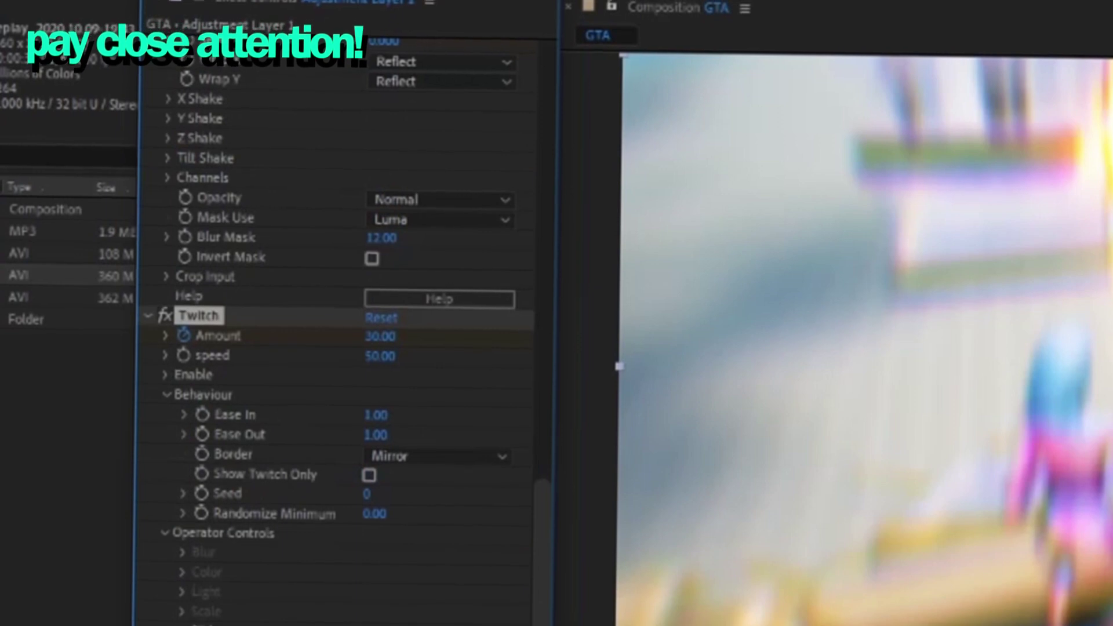
scroll(235, 614, down, 6)
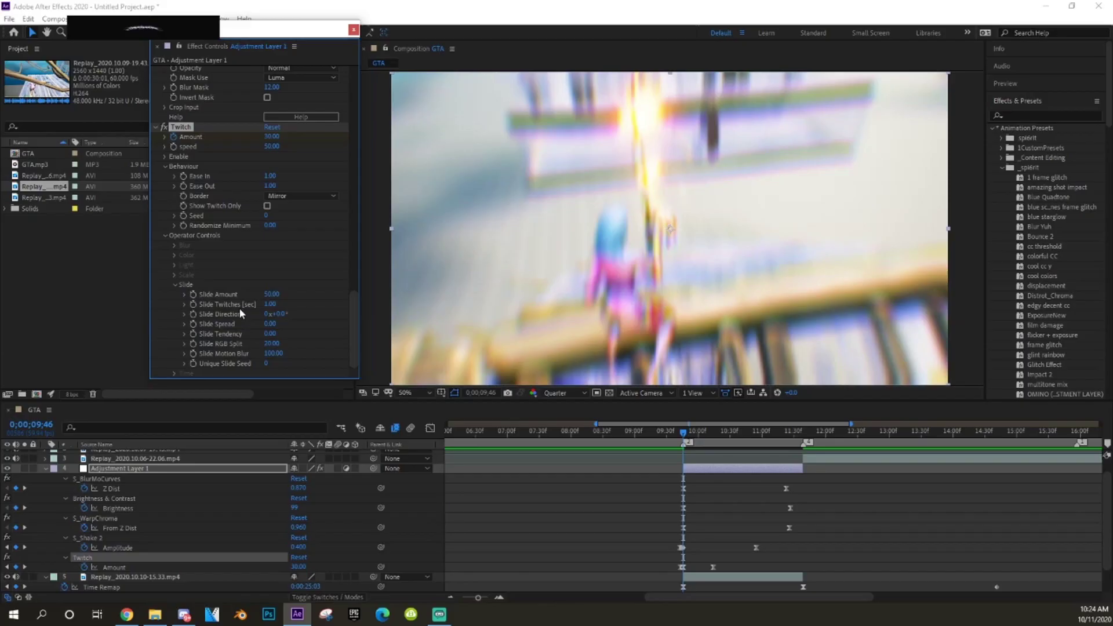
Preview the kill effects across the adjustment layer and stop around 0;00;10;54
click(497, 433)
key(space)
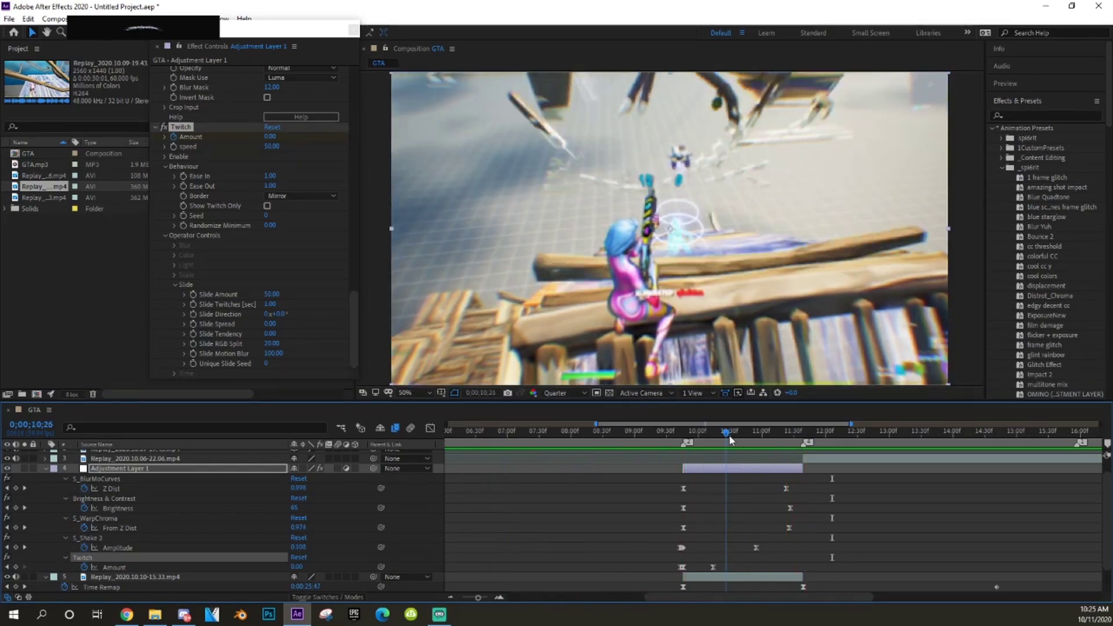
click(757, 437)
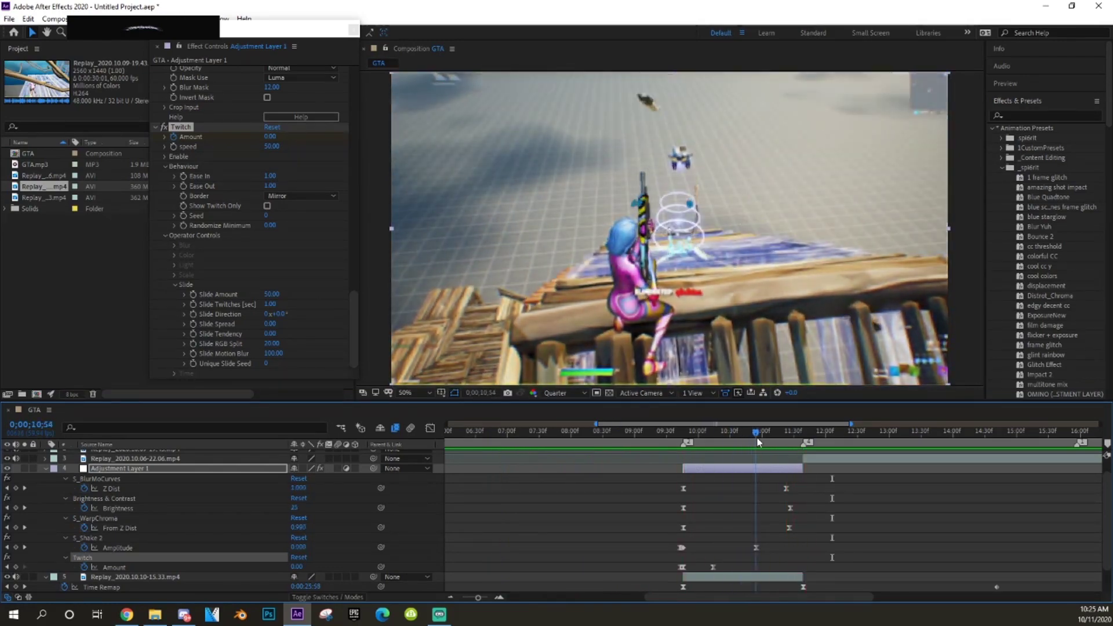
Collapse the keyframed properties of the adjustment layer and of the two time-remapped clips beneath it
click(735, 469)
key(u)
click(700, 496)
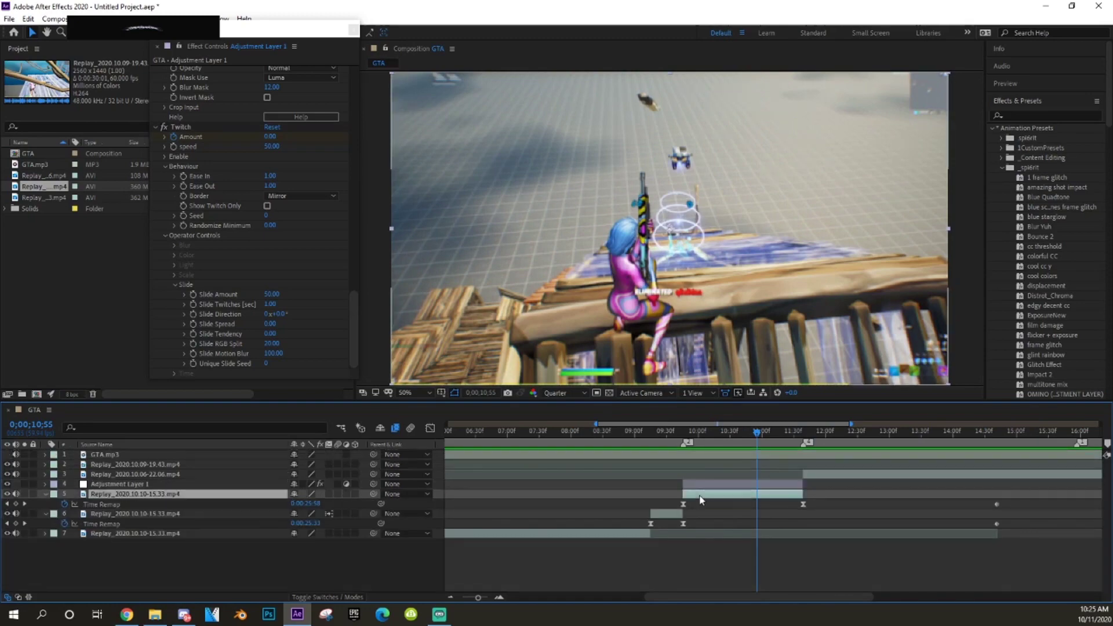
key(u)
click(669, 503)
key(u)
Start keyframing Shift X of S_BlurMoCurves on the adjustment layer with a value of 0 at 0;00;11;05
scroll(696, 480, right, 2)
click(668, 435)
drag(670, 439, 617, 441)
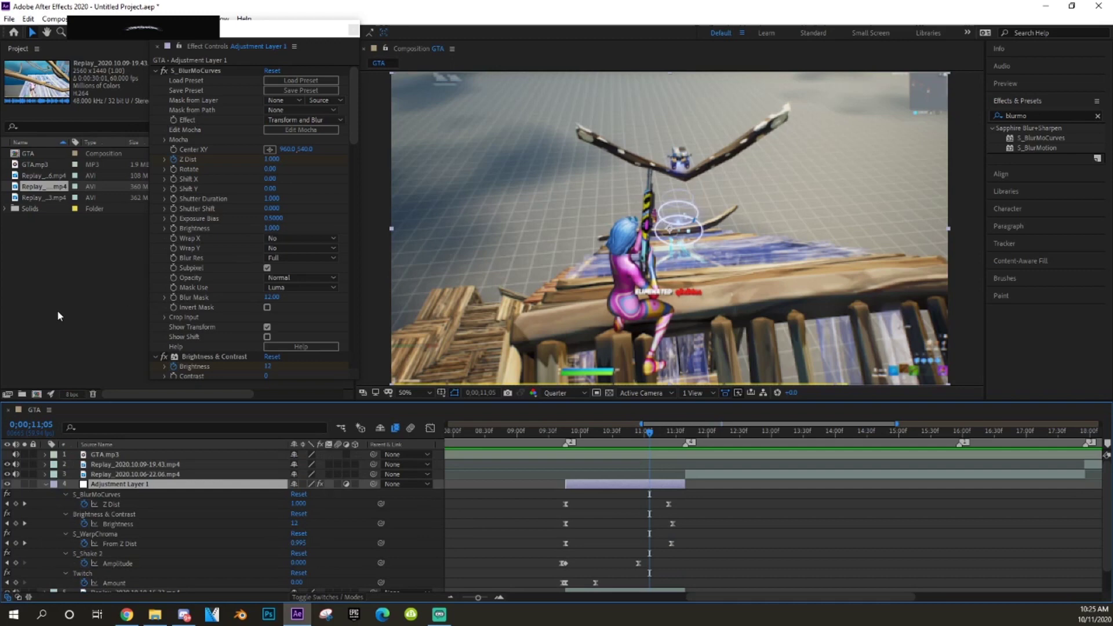
click(210, 71)
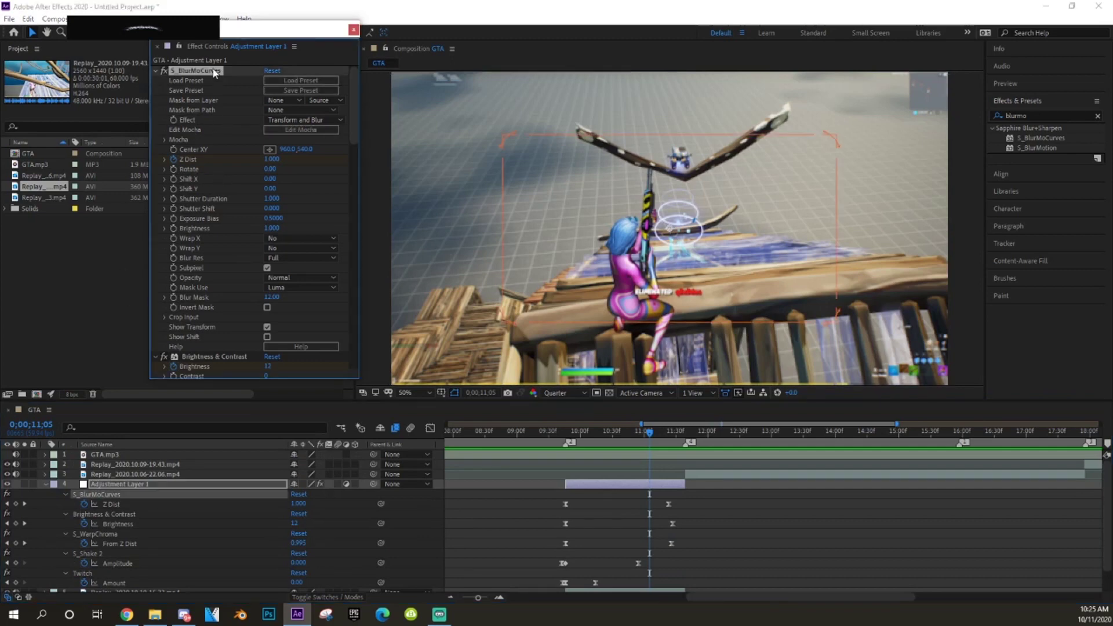
click(148, 494)
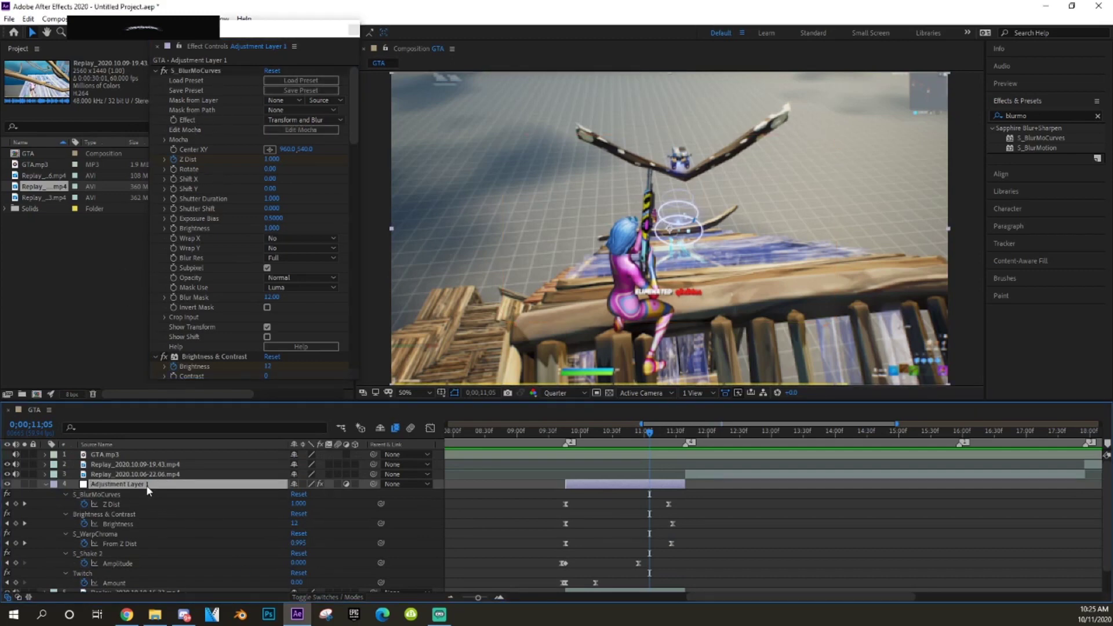
click(173, 179)
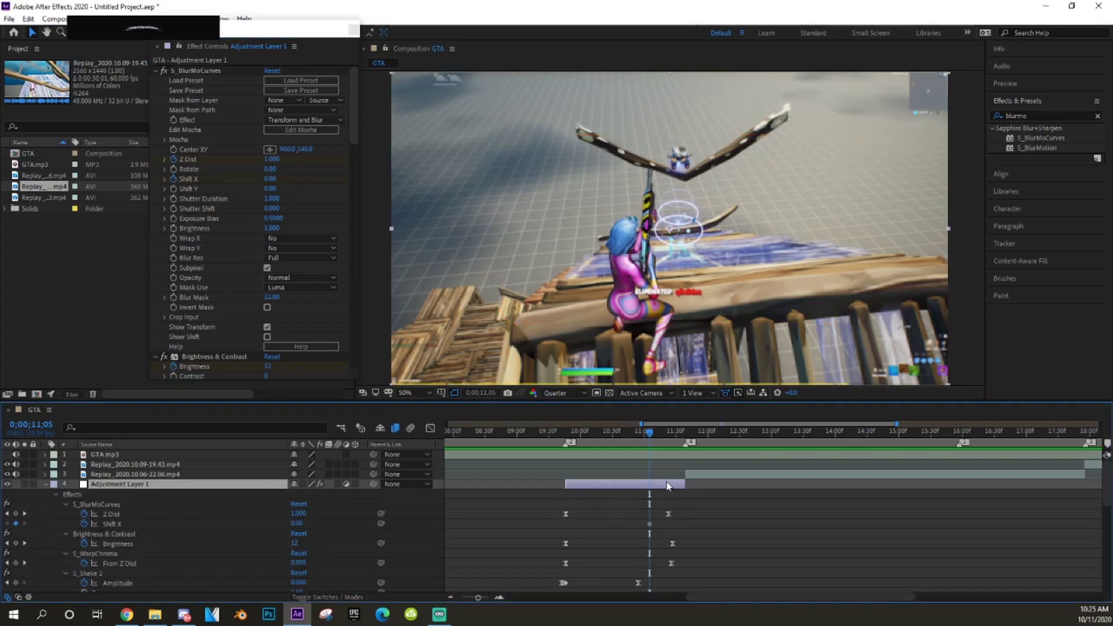
scroll(669, 498, down, 1)
click(650, 496)
Add a Shift X keyframe of 1520 at the adjustment layer's end, 0;00;11;39
scroll(675, 485, up, 3)
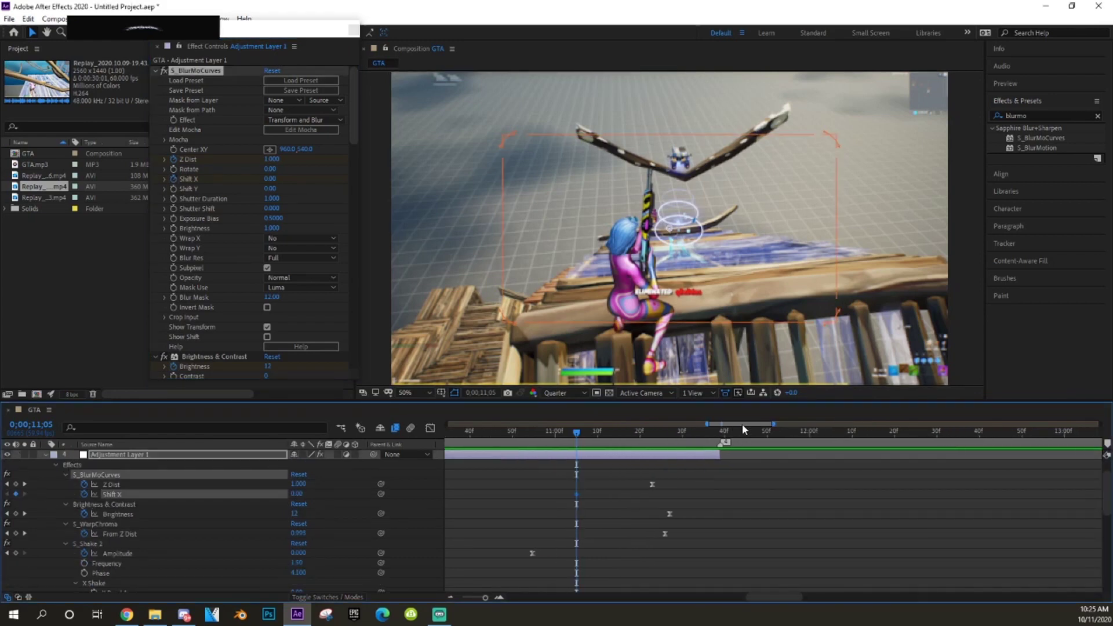
drag(719, 430, 721, 431)
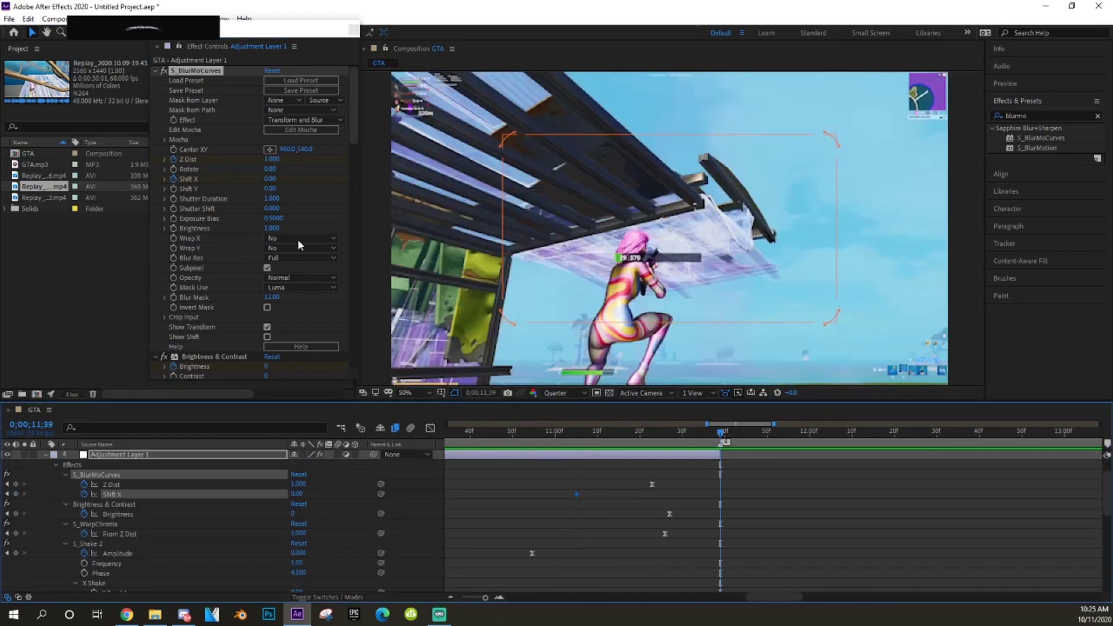
drag(274, 182, 351, 173)
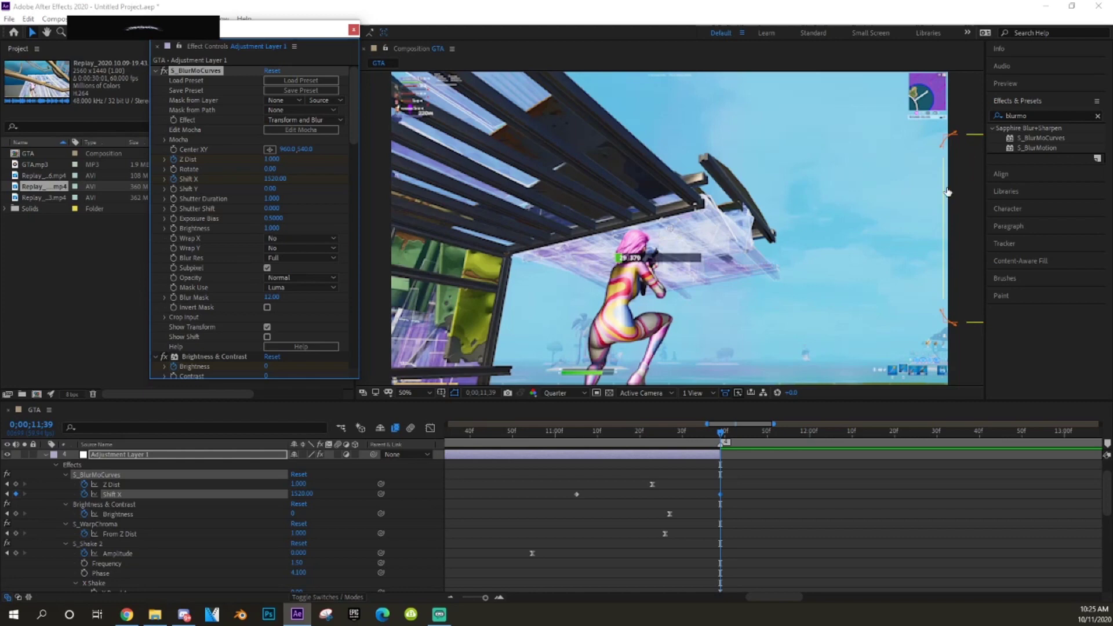
Set Wrap X and Wrap Y of S_BlurMoCurves to Reflect
click(279, 238)
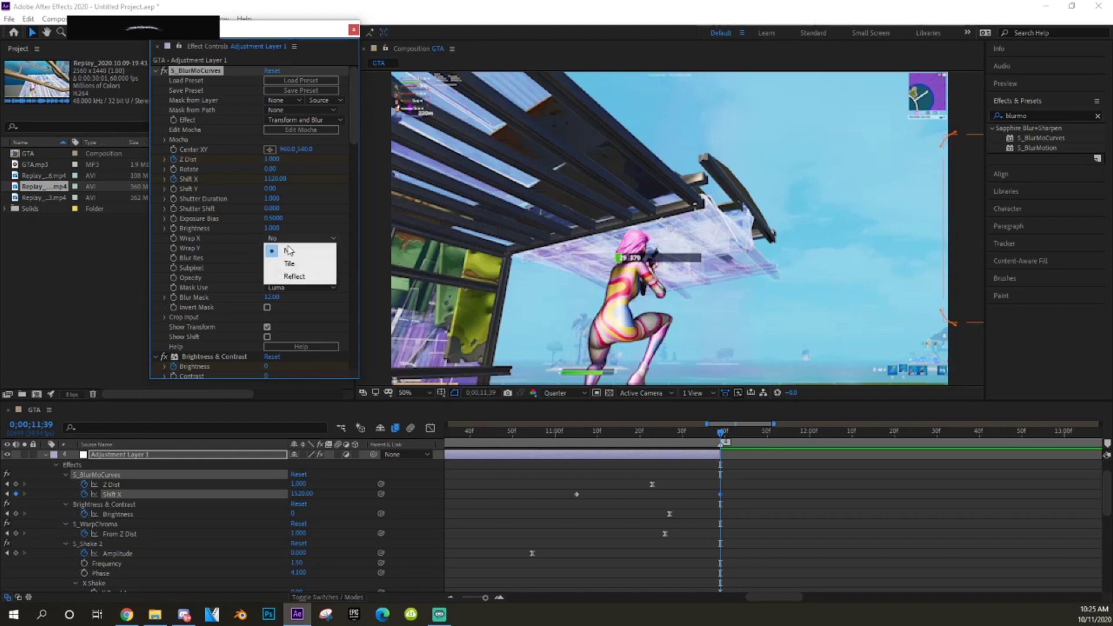
click(293, 276)
click(284, 248)
click(293, 286)
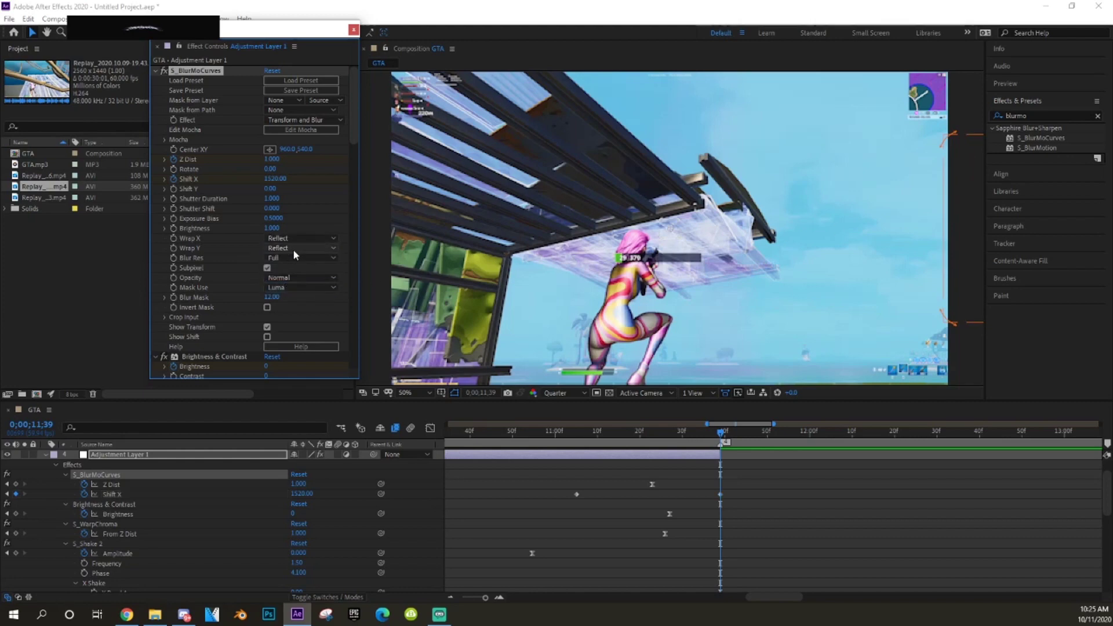
Check the shift at 0;00;11;17 and apply Easy Ease to both Shift X keyframes
drag(717, 432, 626, 441)
click(627, 445)
drag(743, 491, 534, 499)
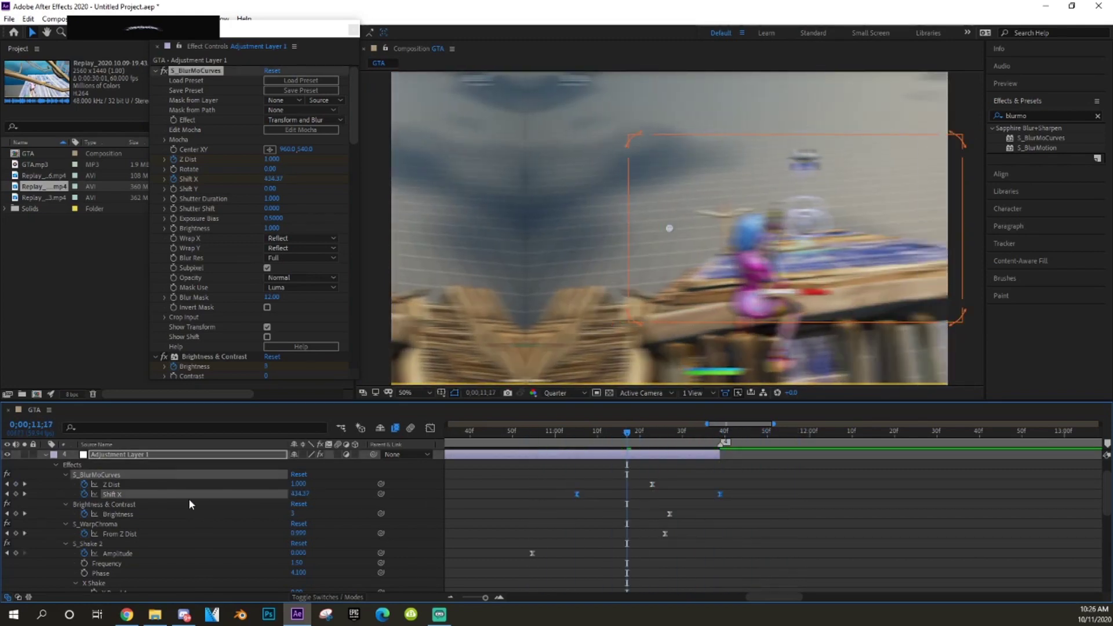
Reshape the Shift X value curve in the Graph Editor so it stays flat and rises steeply at the last keyframe
click(431, 429)
click(578, 565)
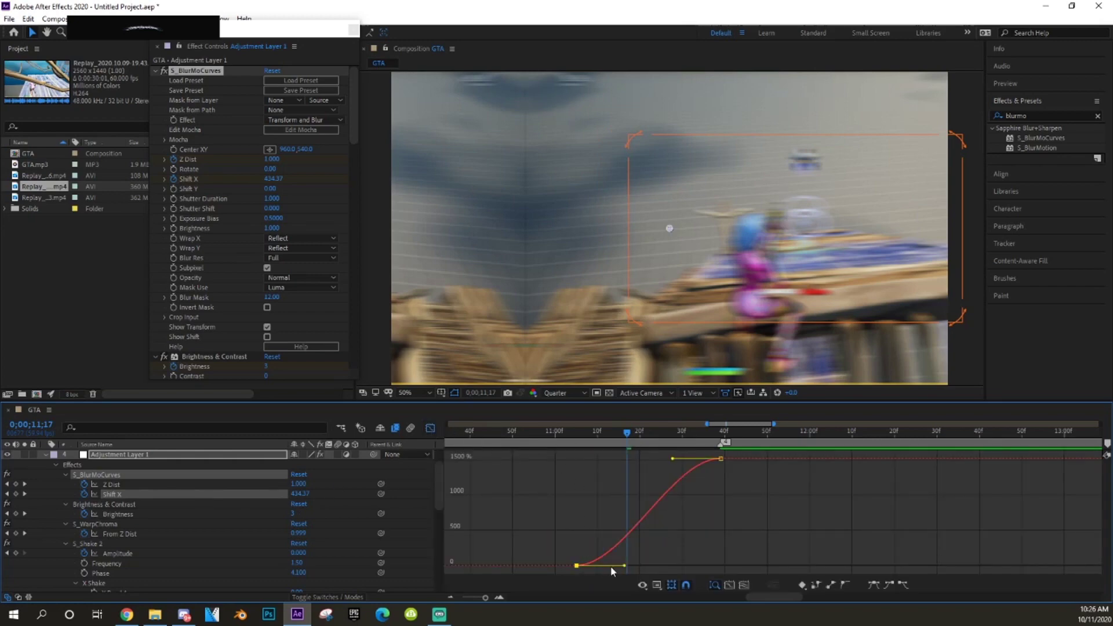
drag(625, 566, 760, 560)
drag(671, 460, 818, 562)
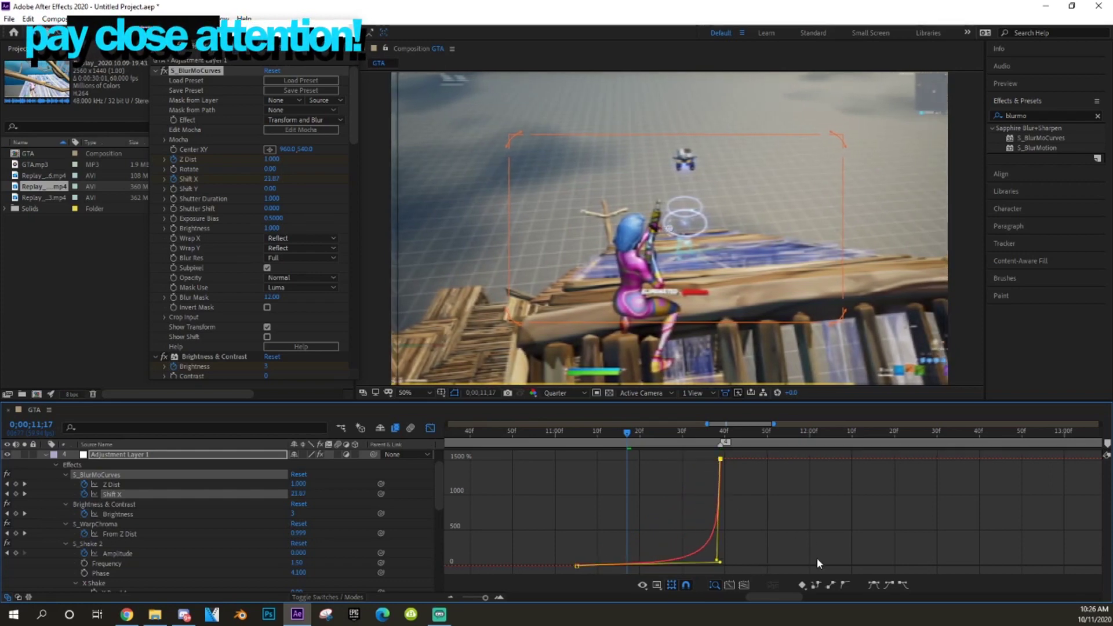
click(430, 428)
Scrub through the shift transition and add a new adjustment layer above the Replay_2020.10.06-22.06.mp4 clip
drag(607, 441, 633, 442)
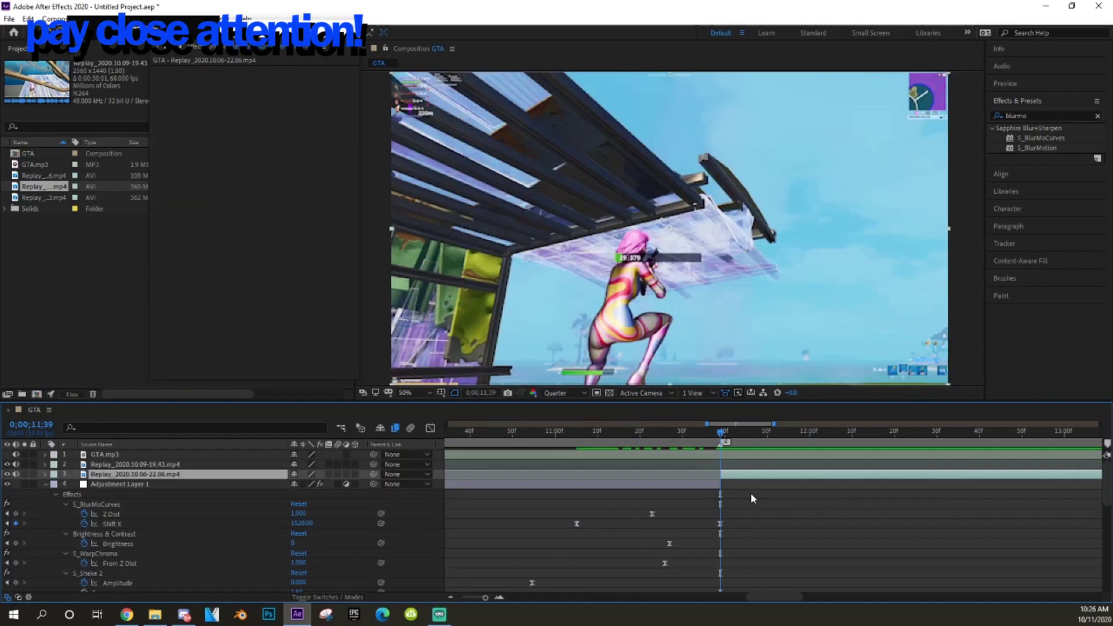
drag(773, 424, 835, 424)
click(95, 18)
mouse_move(116, 29)
click(313, 108)
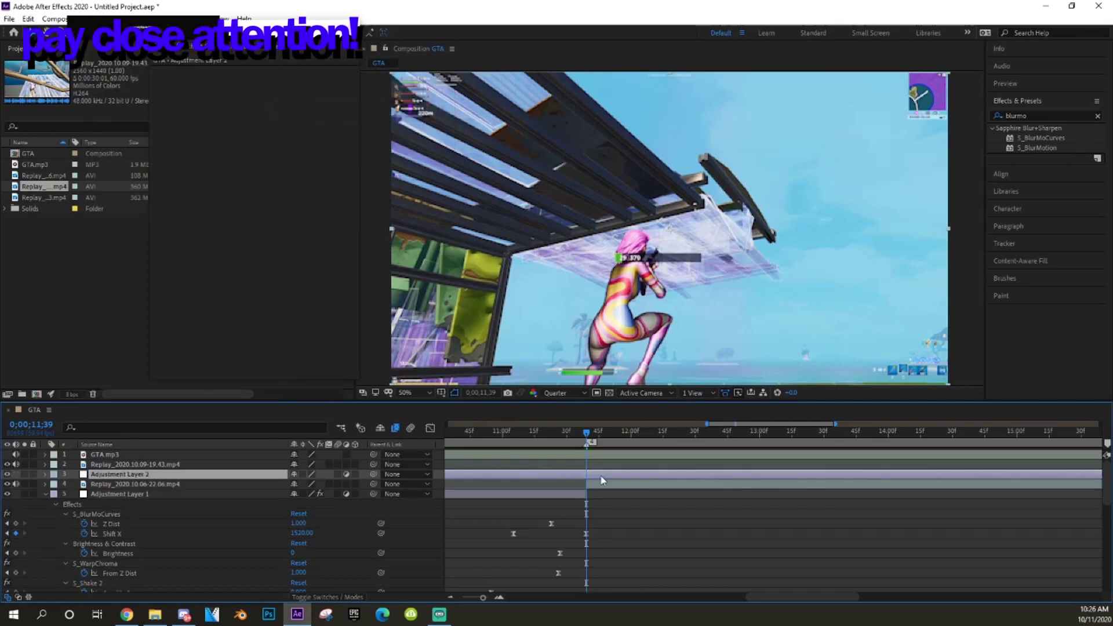
Split the new adjustment layer at 0;00;11;39 and delete the portion before the cut
key(ctrl+shift+d)
click(579, 486)
key(Delete)
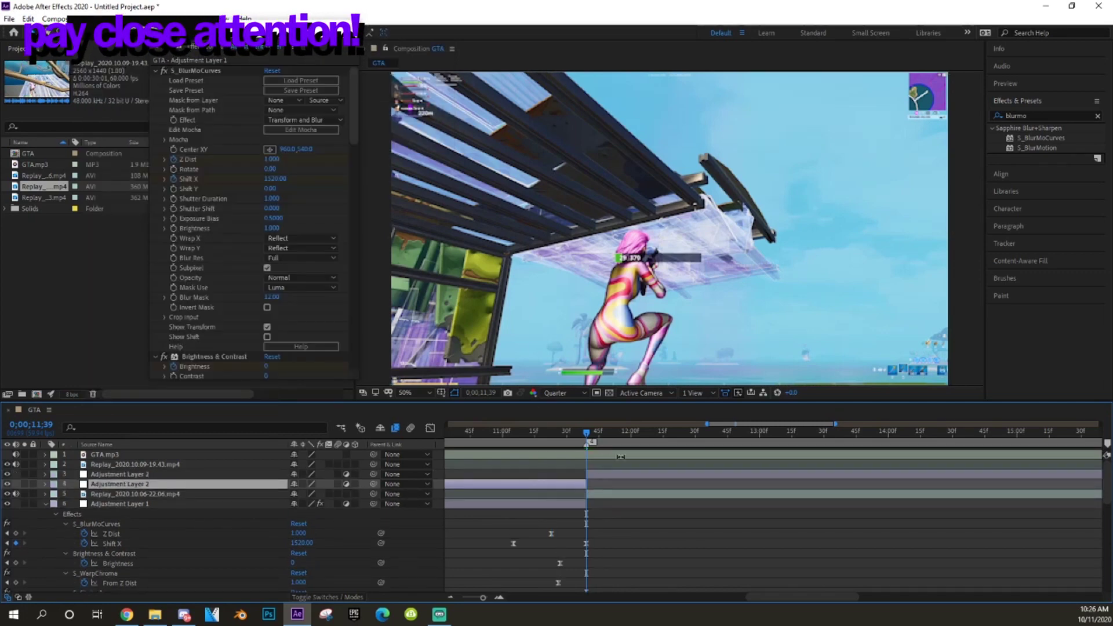
Split Adjustment Layer 2 at 0;00;12;19, delete the portion after the cut and return to 0;00;11;39
drag(634, 432, 670, 432)
click(670, 434)
click(674, 475)
key(ctrl+shift+d)
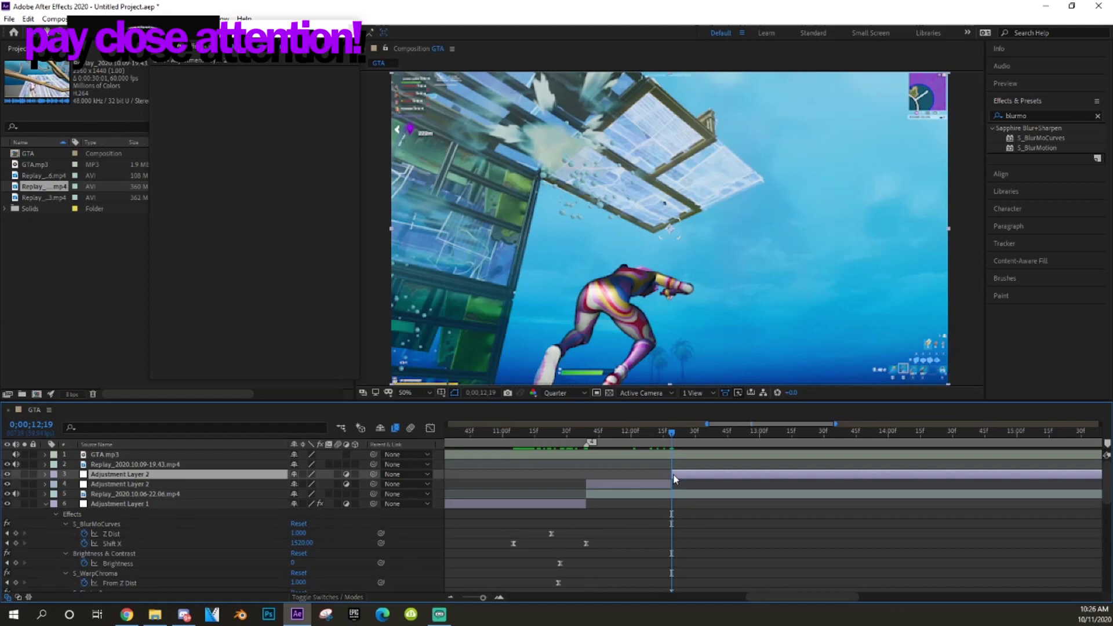
key(Delete)
drag(583, 434, 587, 435)
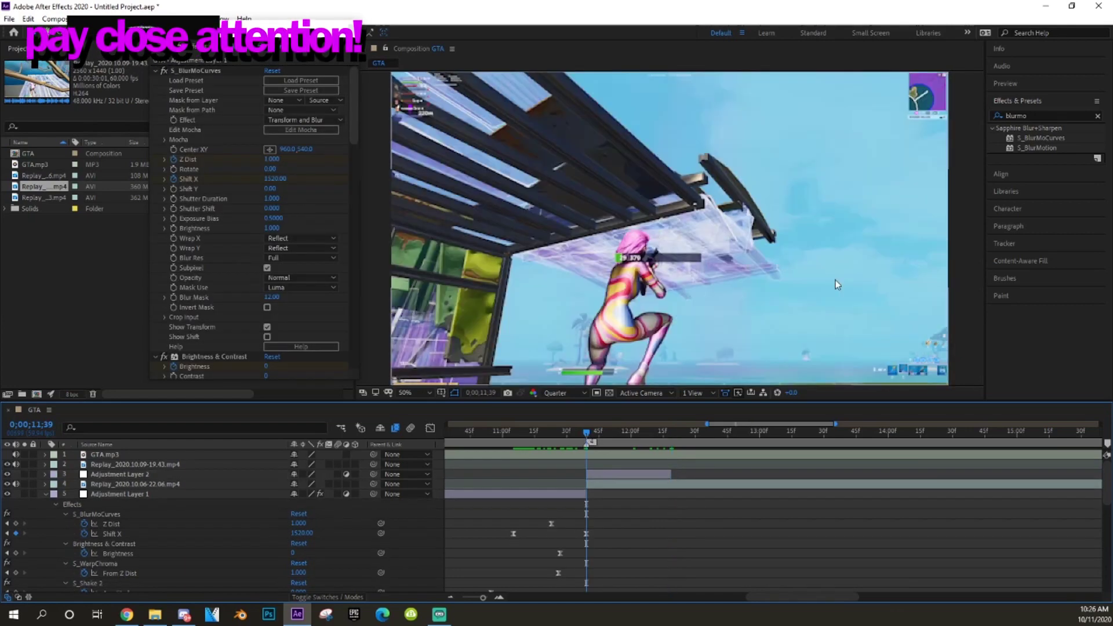
Apply S_BlurMoCurves to Adjustment Layer 2 and set both Wrap X and Wrap Y to Reflect
drag(1050, 143, 618, 480)
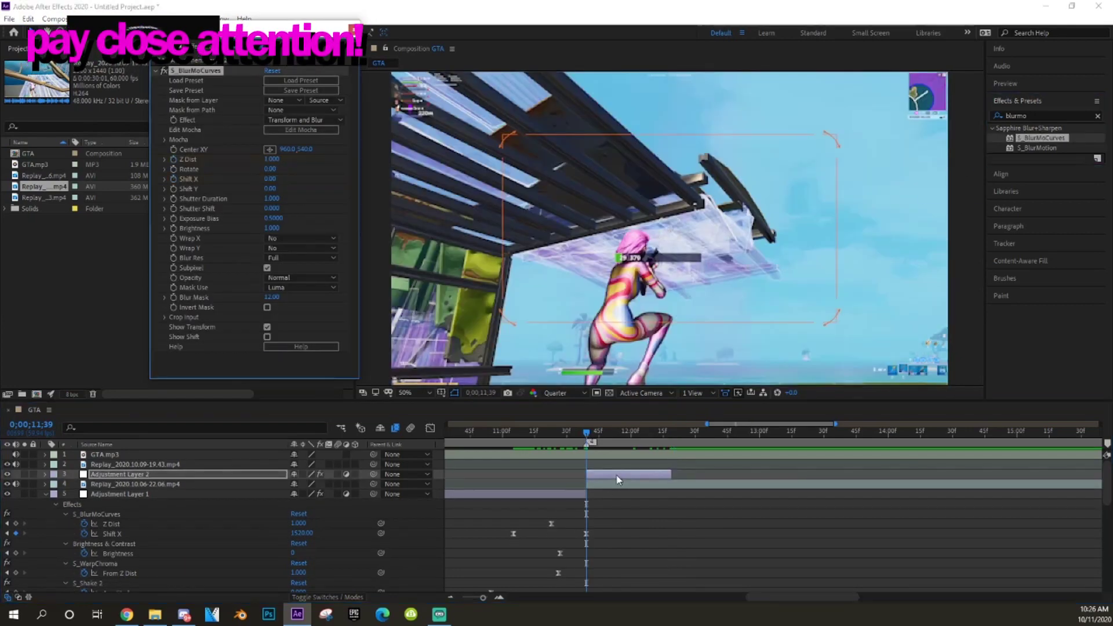
click(281, 239)
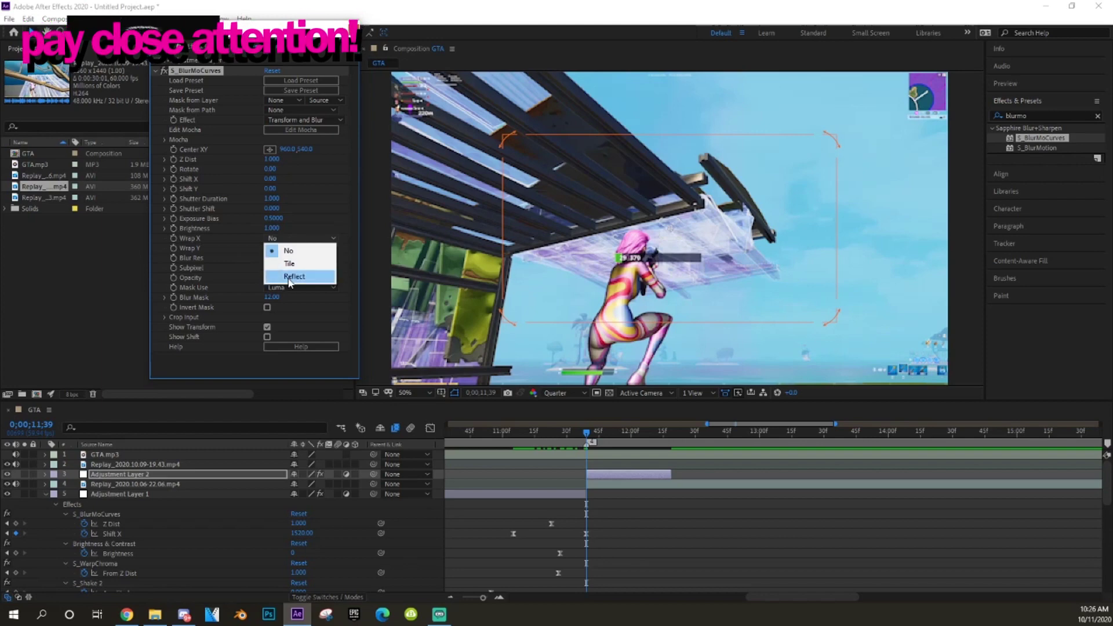
click(284, 276)
click(277, 248)
click(290, 285)
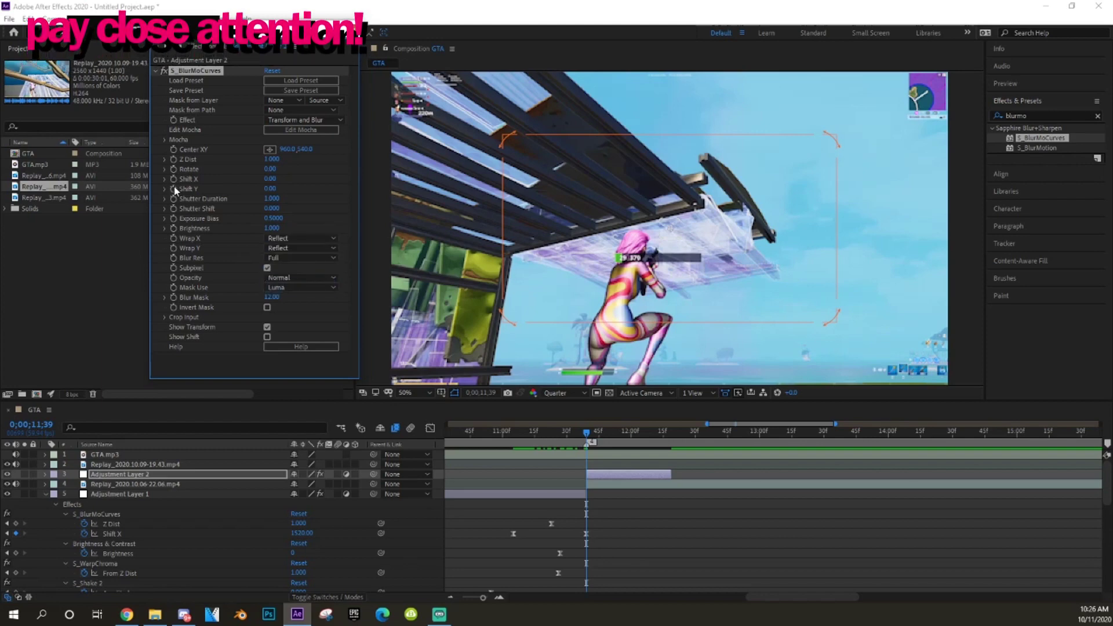
Keyframe Adjustment Layer 2's Shift X with easing from -1520 at 0;00;11;39 to 0 at 0;00;12;10
click(587, 534)
click(609, 474)
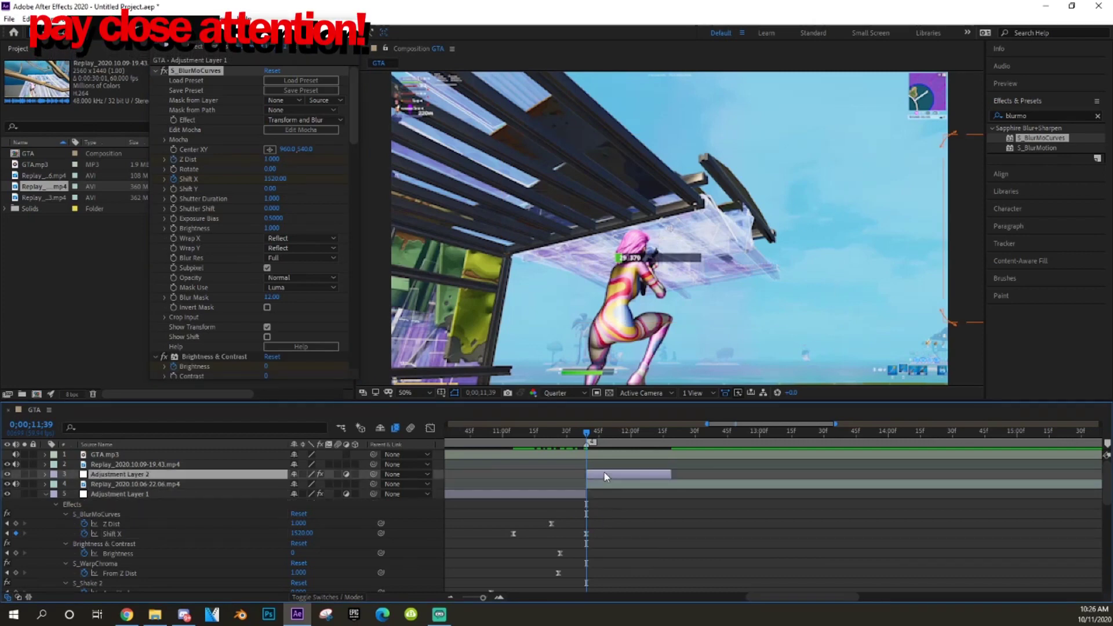
click(269, 189)
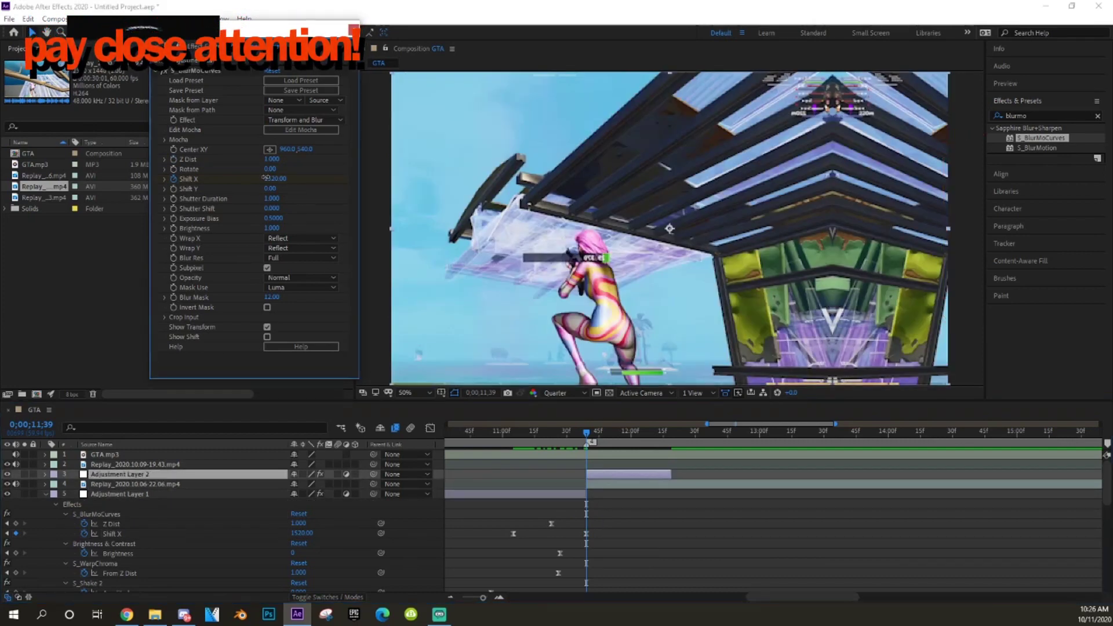
key(Return)
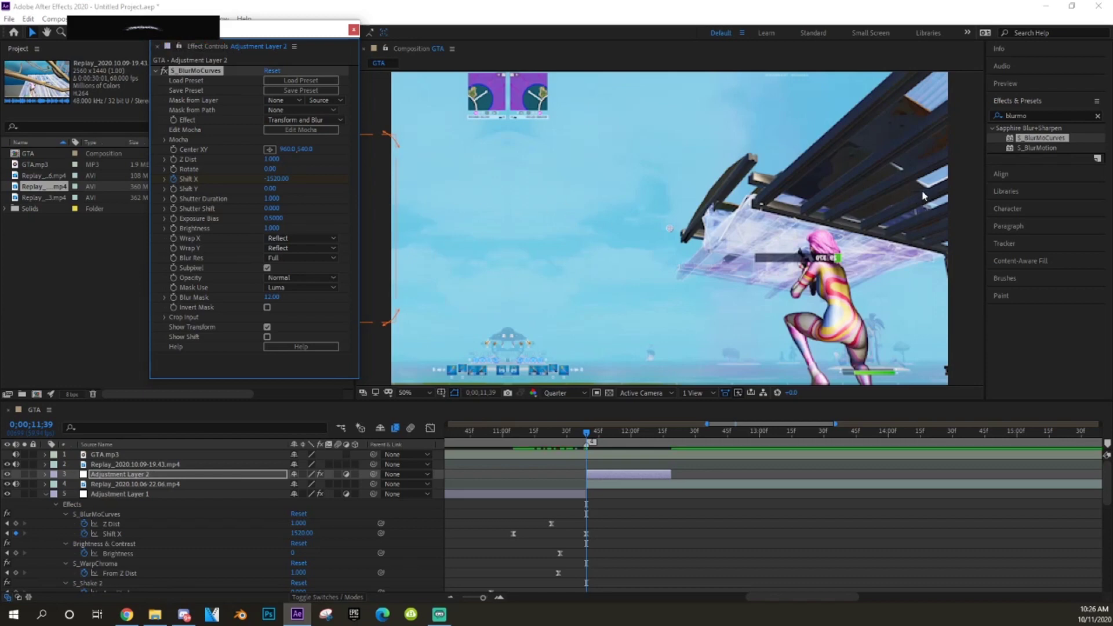
click(274, 179)
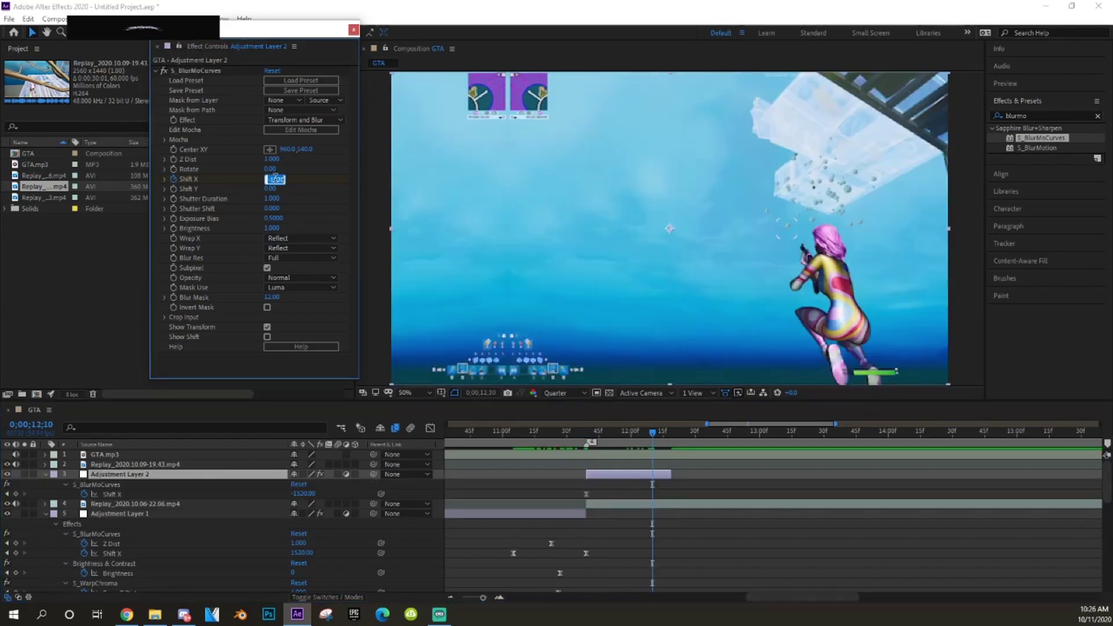
text(0)
key(Return)
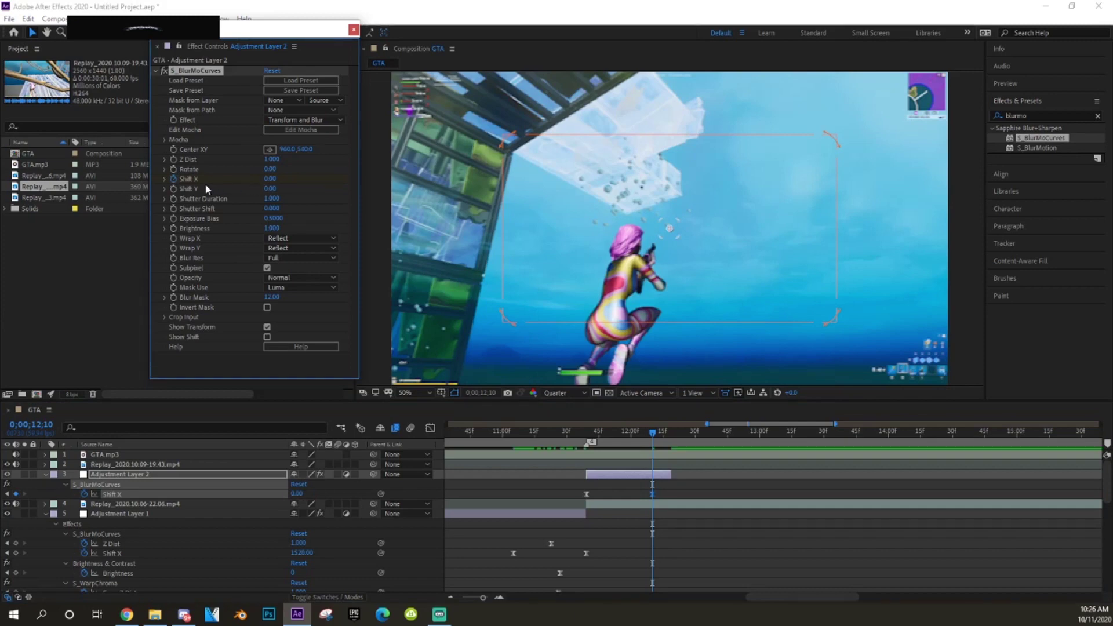
Reshape Adjustment Layer 2's Shift X curve in the Graph Editor so it rises steeply at the first keyframe and flattens out
click(430, 428)
drag(609, 570, 598, 461)
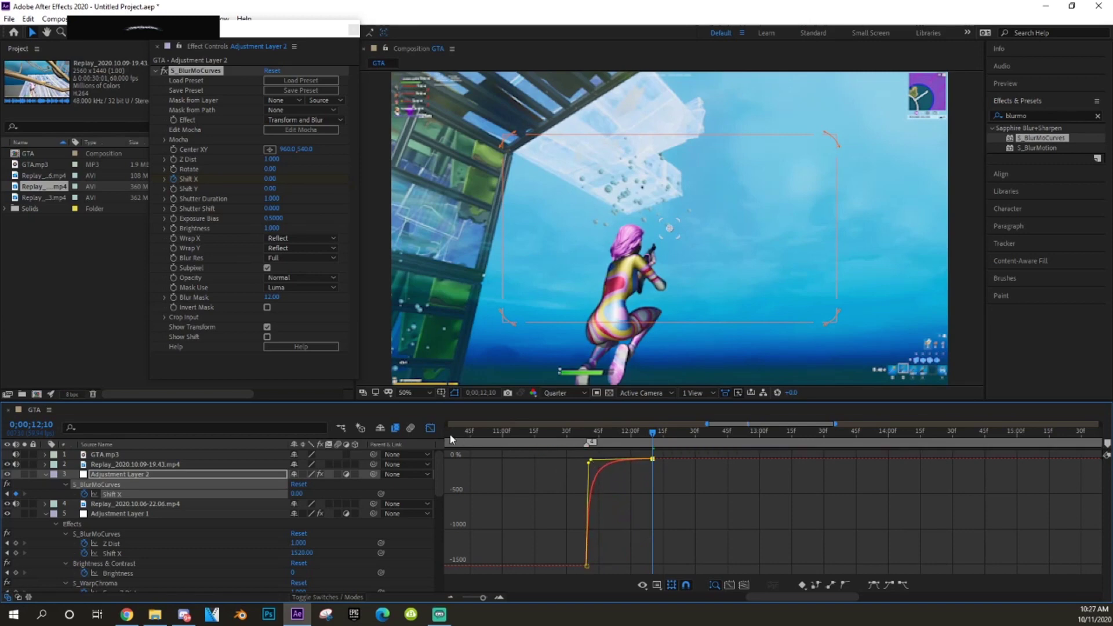
click(430, 428)
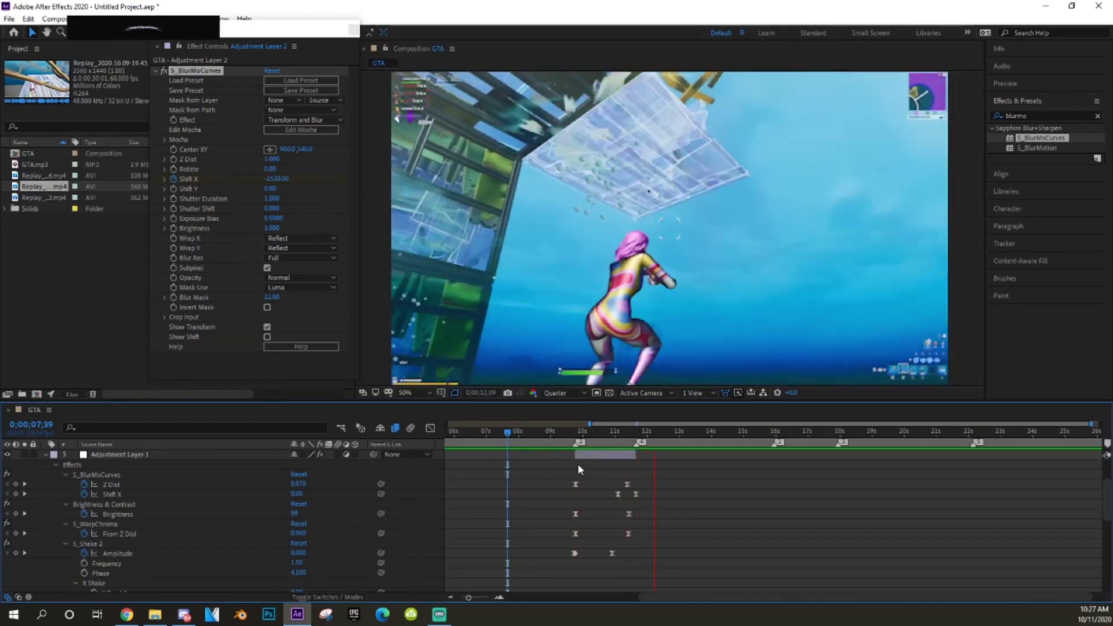
Scrub past the shift transition and collapse the keyframed properties of Adjustment Layer 1 and Adjustment Layer 2
click(634, 427)
drag(635, 426, 669, 422)
scroll(696, 493, up, 2)
click(614, 516)
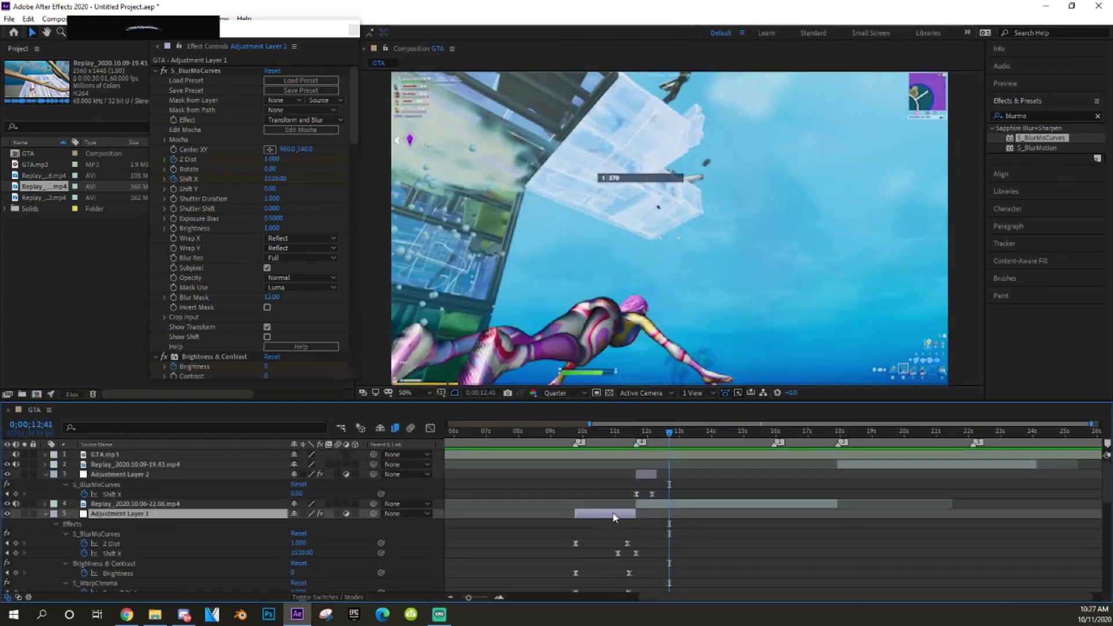
key(u)
click(639, 475)
key(u)
Locate the frame of the kill shot at 0;00;15;57 in the Replay_2020.10.06-22.06.mp4 clip
click(764, 432)
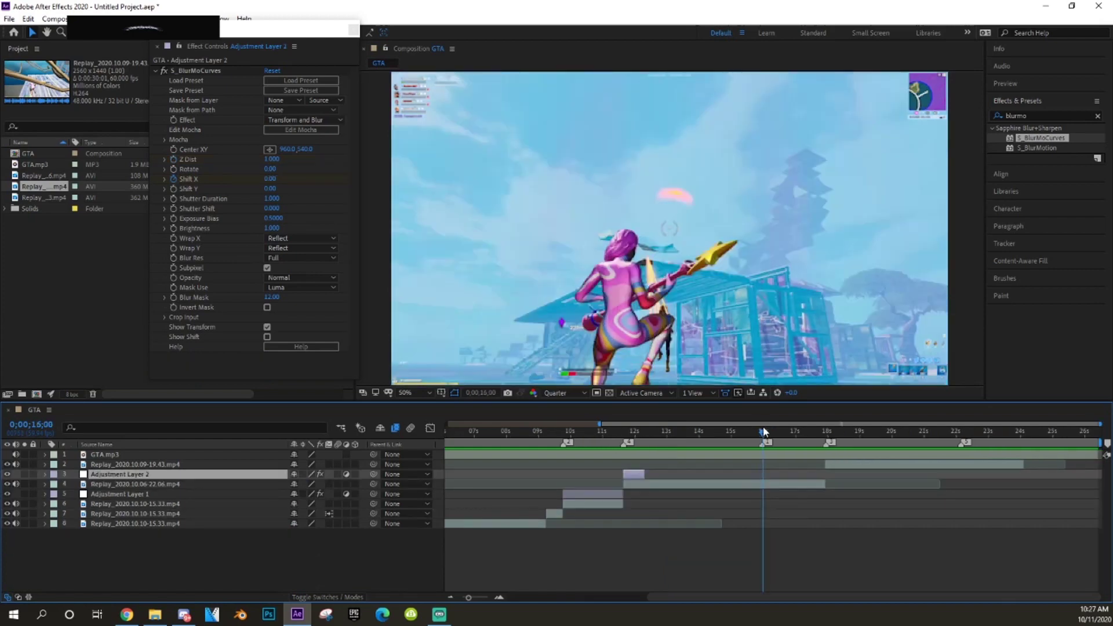
drag(764, 433, 763, 432)
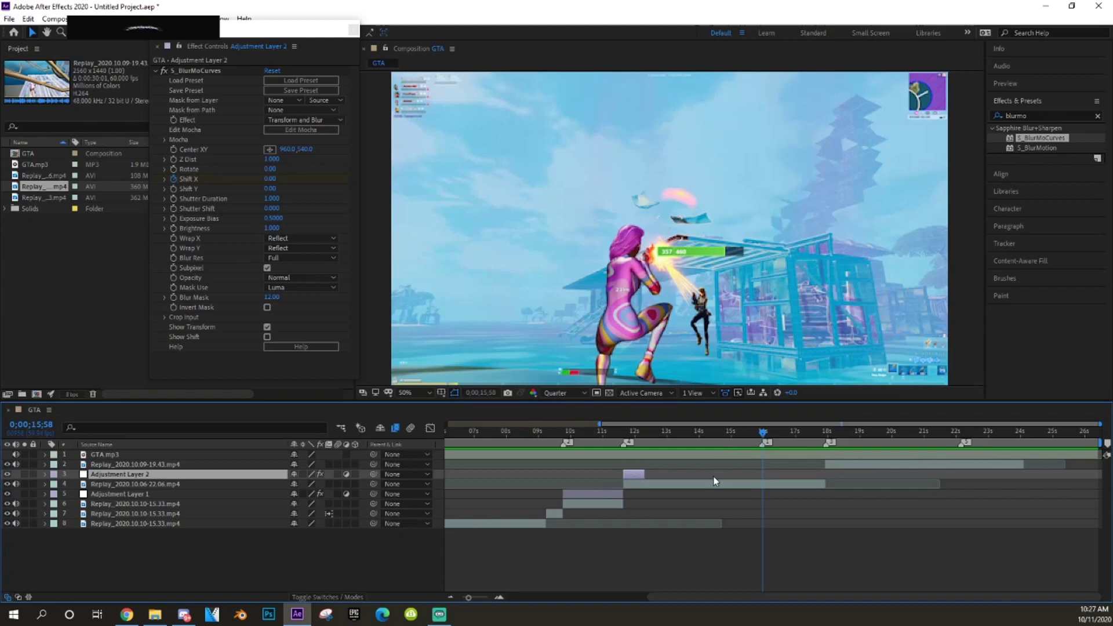
drag(760, 436, 763, 432)
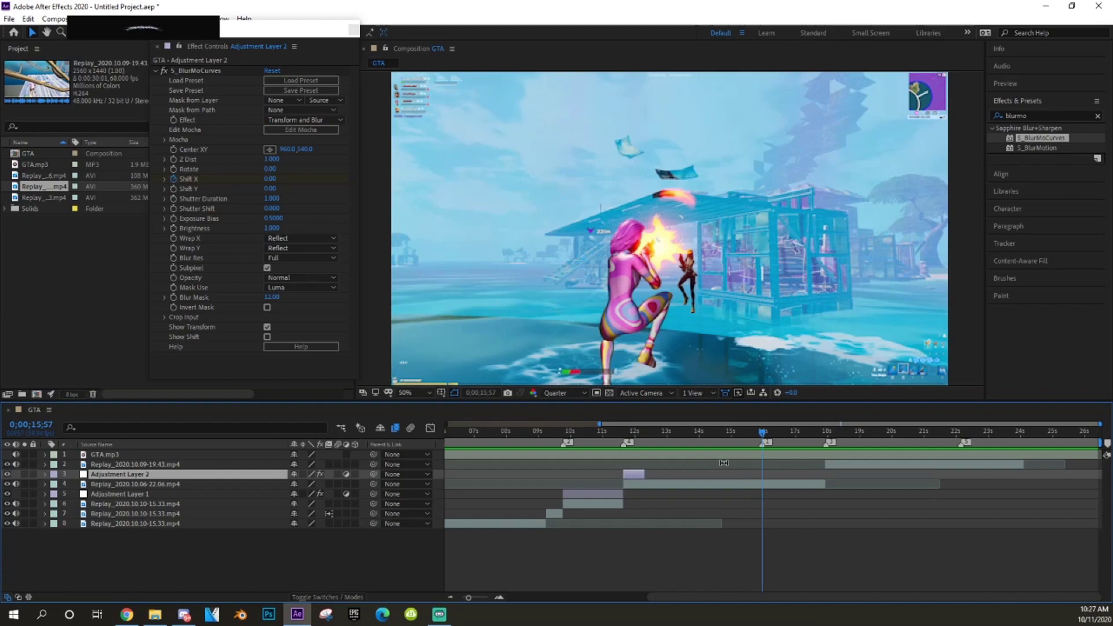
Copy Adjustment Layer 1 above the Replay_2020.10.06-22.06.mp4 clip, starting it at 0;00;15;57 and extending it to the clip's end
click(564, 435)
drag(564, 439, 564, 439)
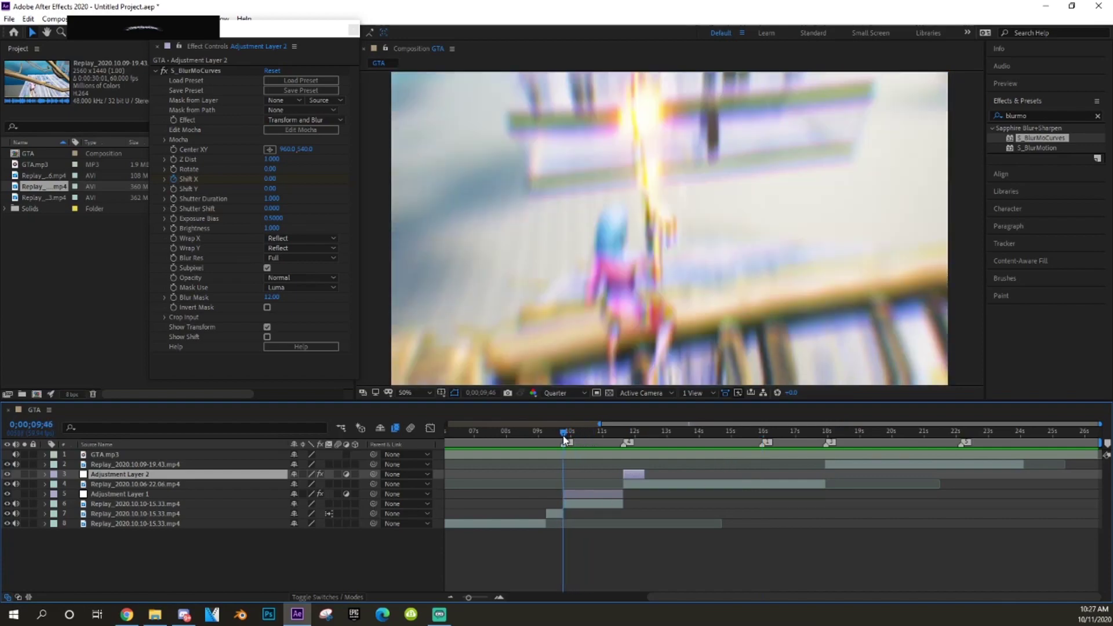
click(583, 494)
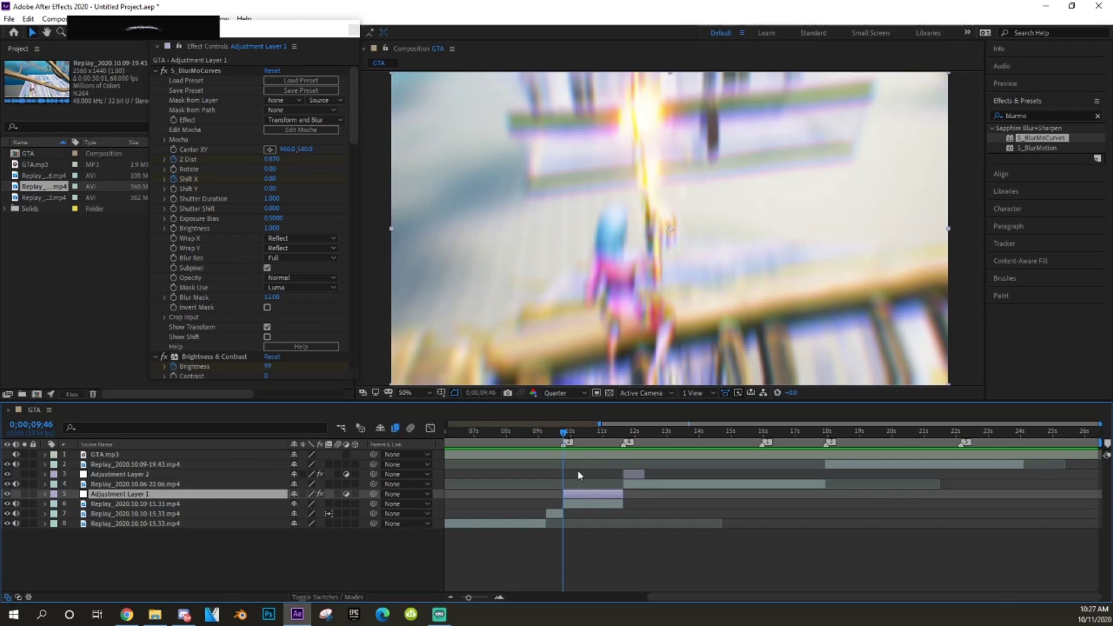
key(ctrl+c)
click(764, 432)
drag(766, 432, 764, 430)
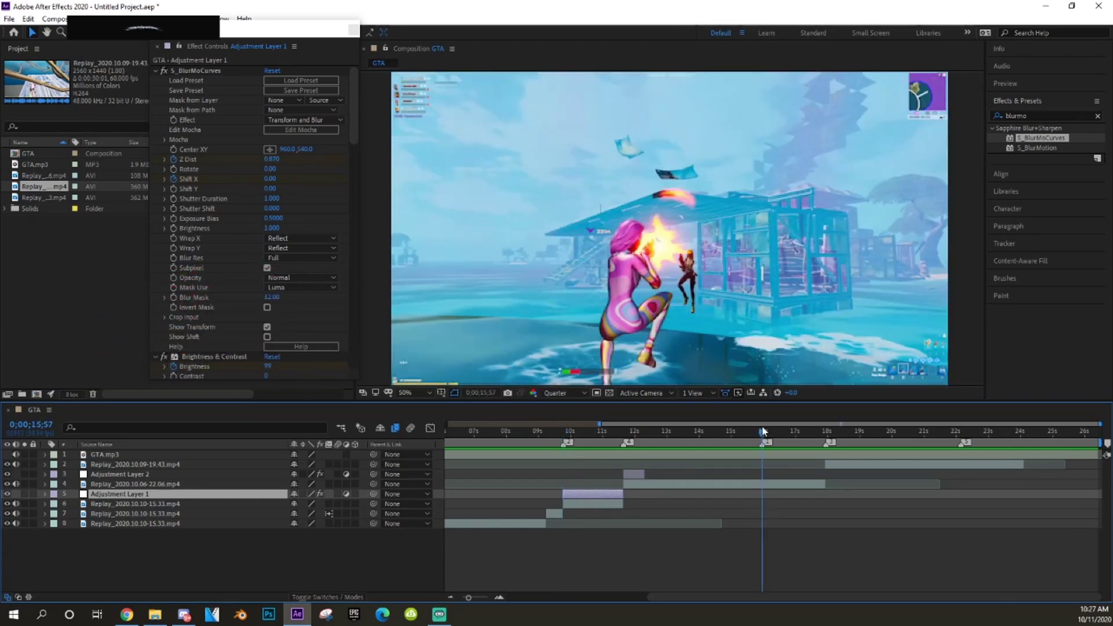
click(765, 484)
key(ctrl+v)
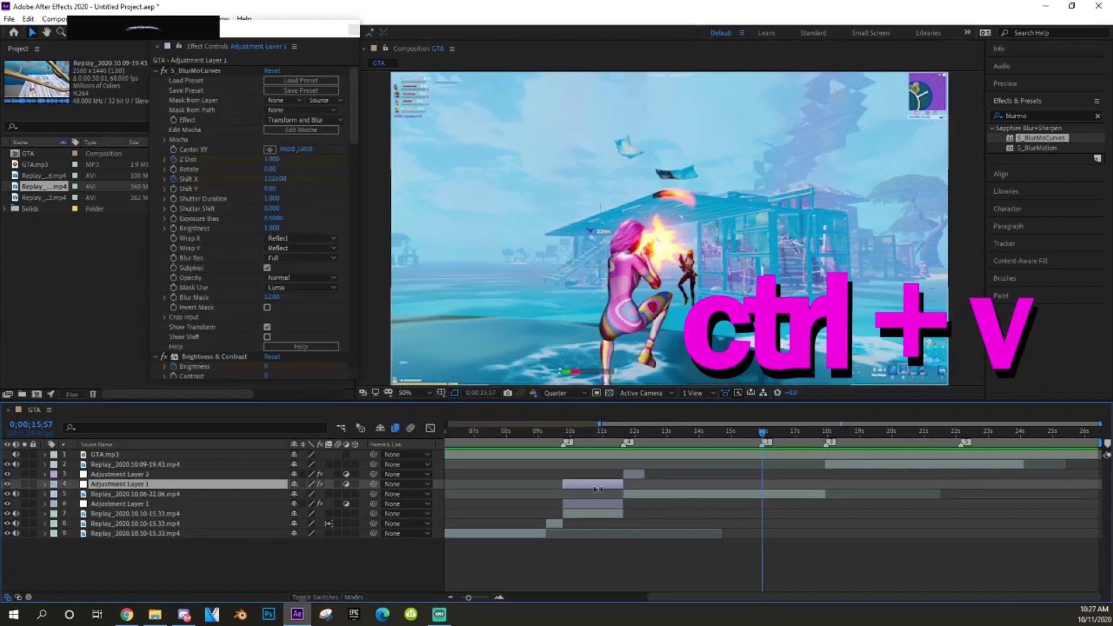
drag(787, 492, 780, 490)
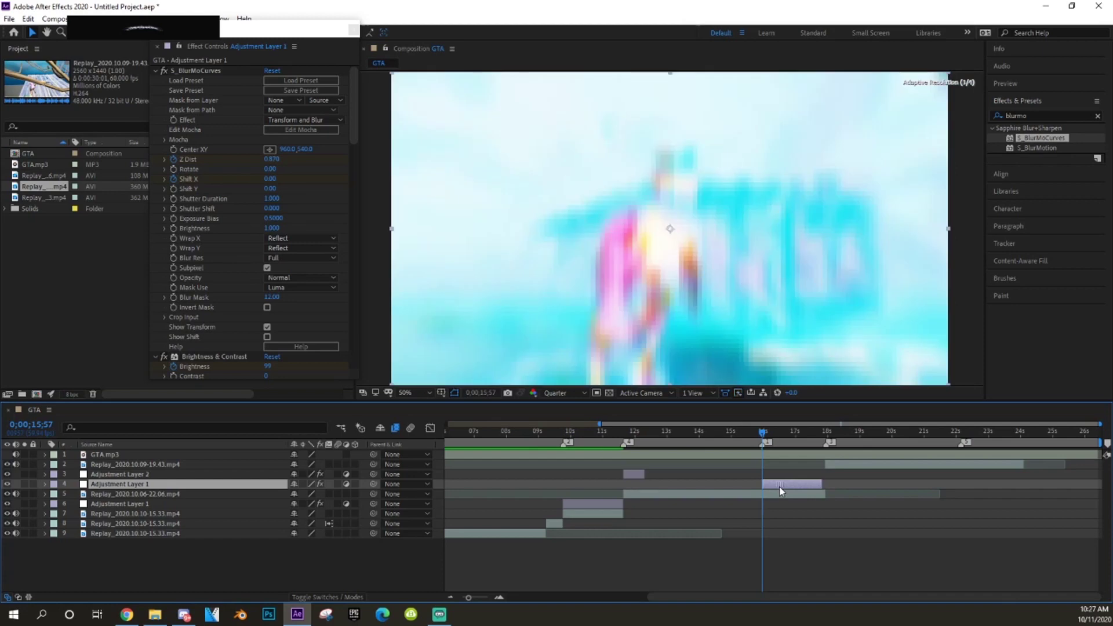
drag(823, 484, 830, 484)
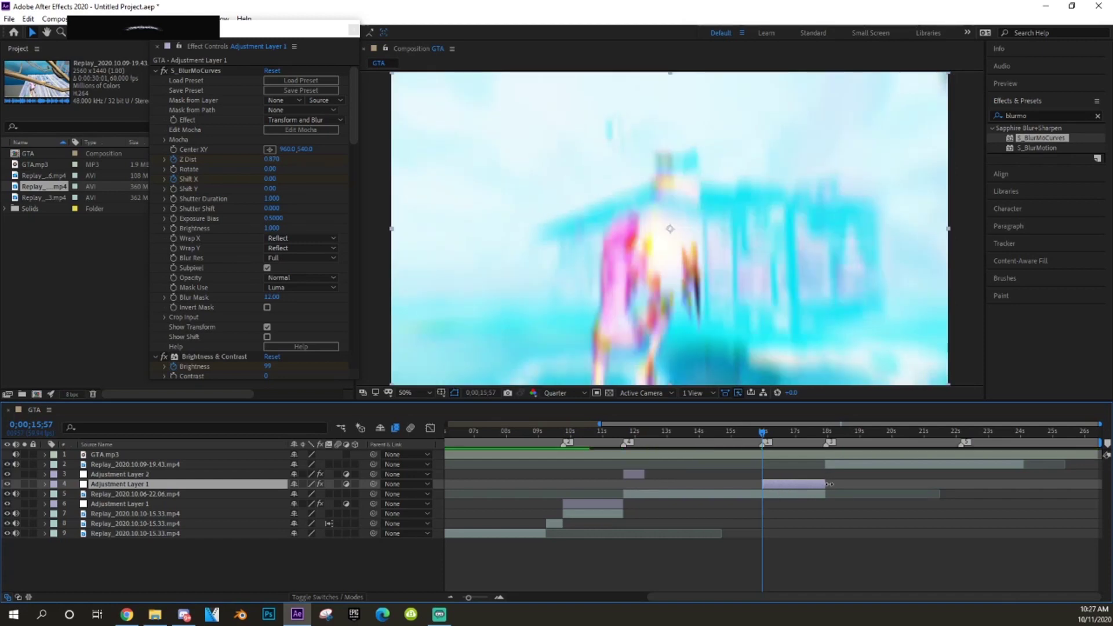
Remove the Shift X keyframes from the copied Adjustment Layer 1 and preview the second kill effect
key(u)
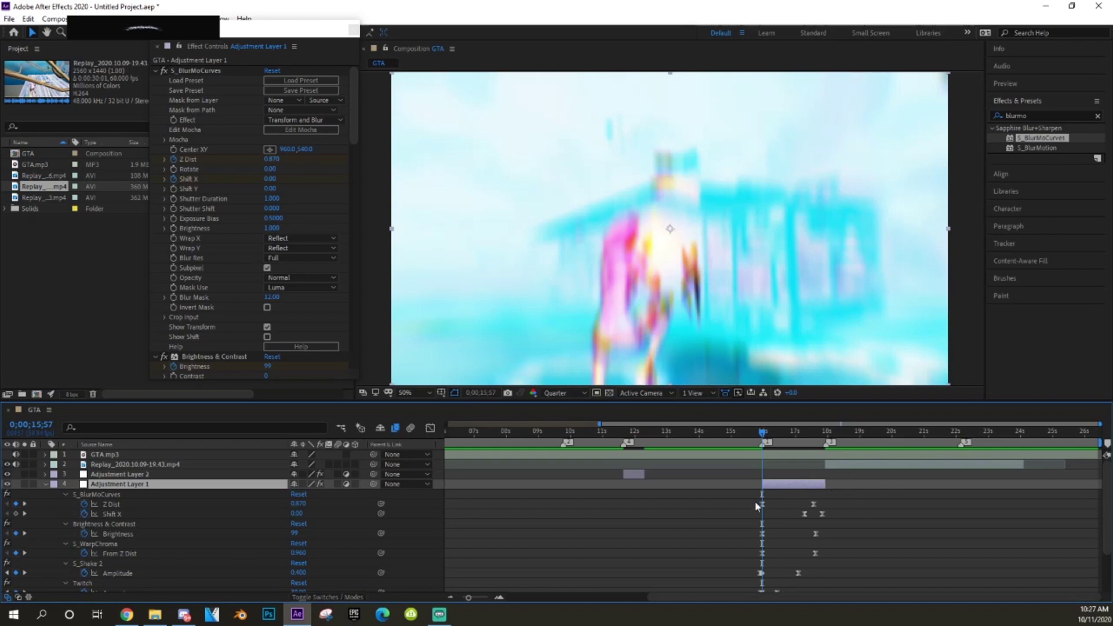
click(175, 177)
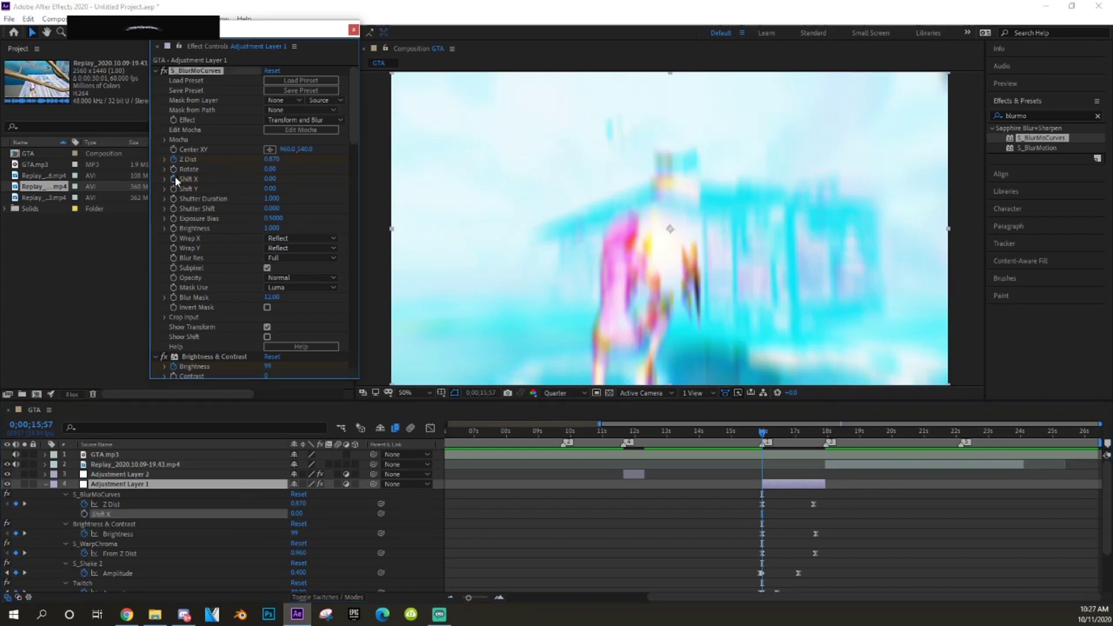
drag(811, 434, 717, 295)
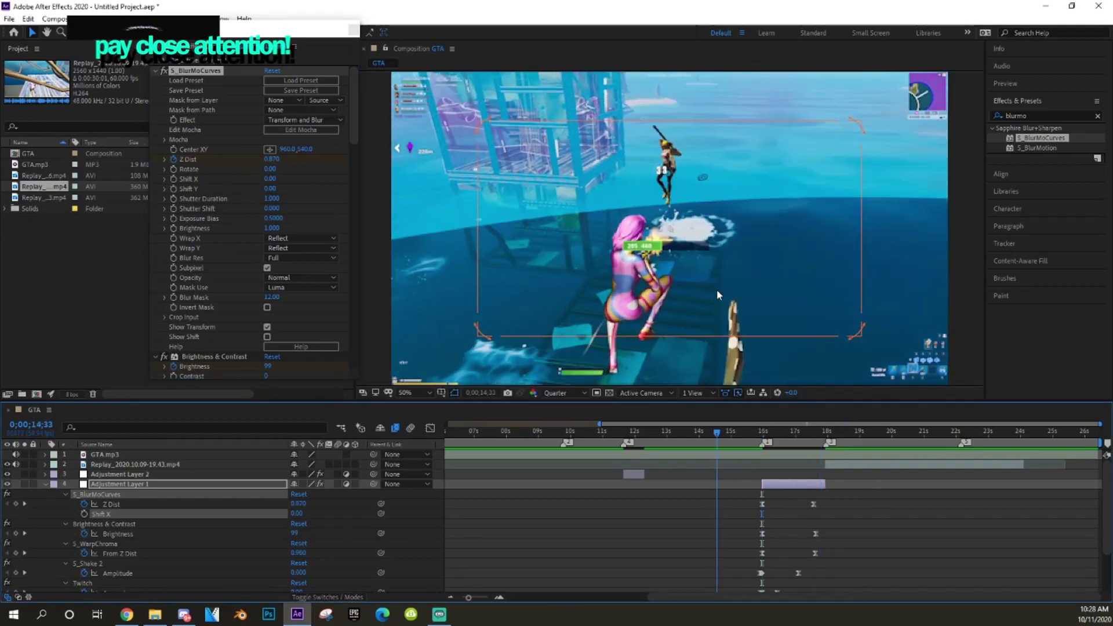
key(space)
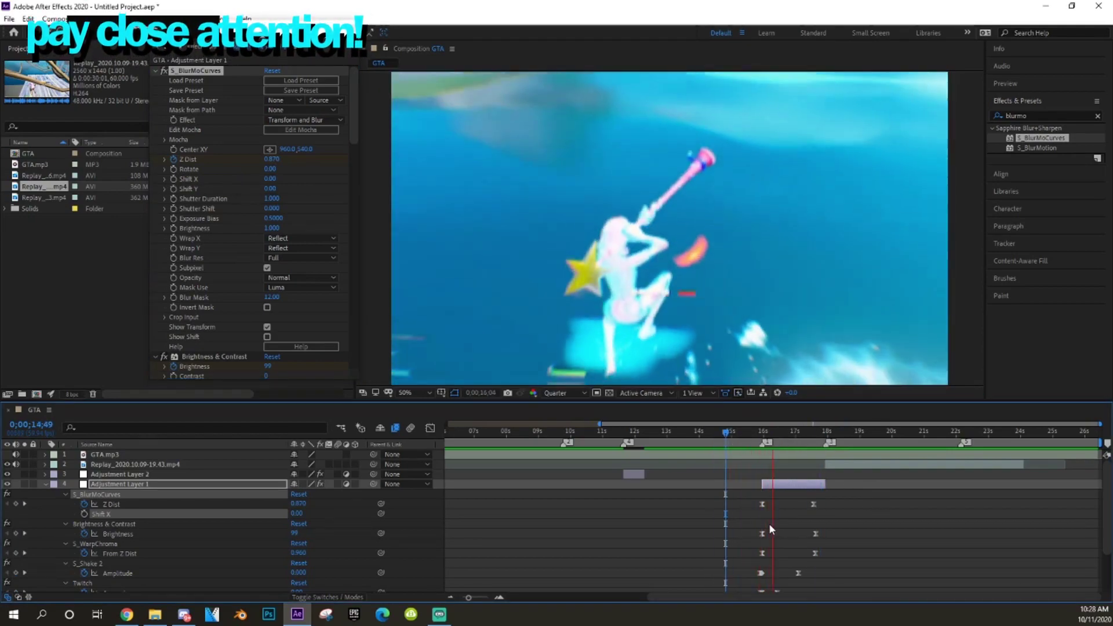
Move the copied adjustment layer's last Z Dist keyframe to 0;00;17;19
click(807, 432)
drag(807, 432, 806, 432)
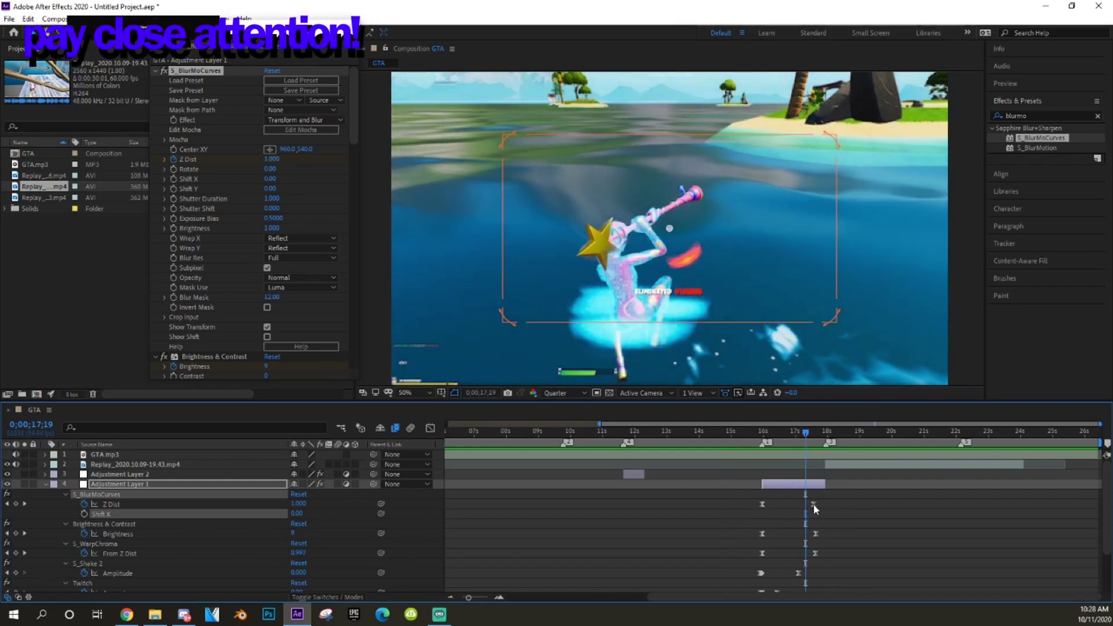
drag(813, 504, 807, 504)
Add a Z Dist keyframe of 0.350 at 0;00;17;56, at the end of the copied adjustment layer
click(816, 440)
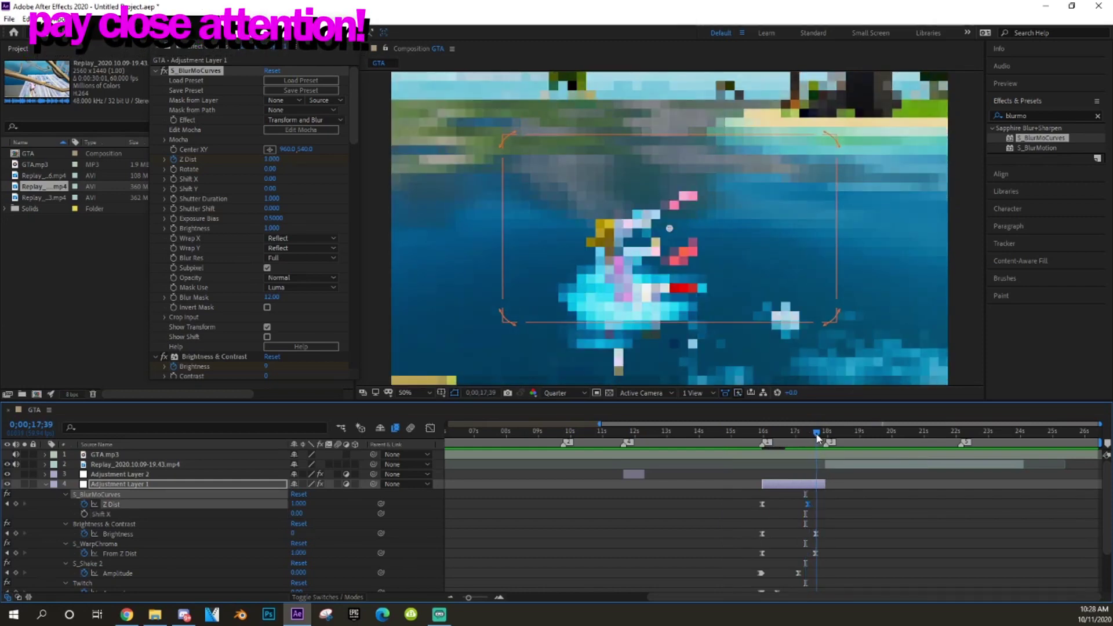
click(500, 598)
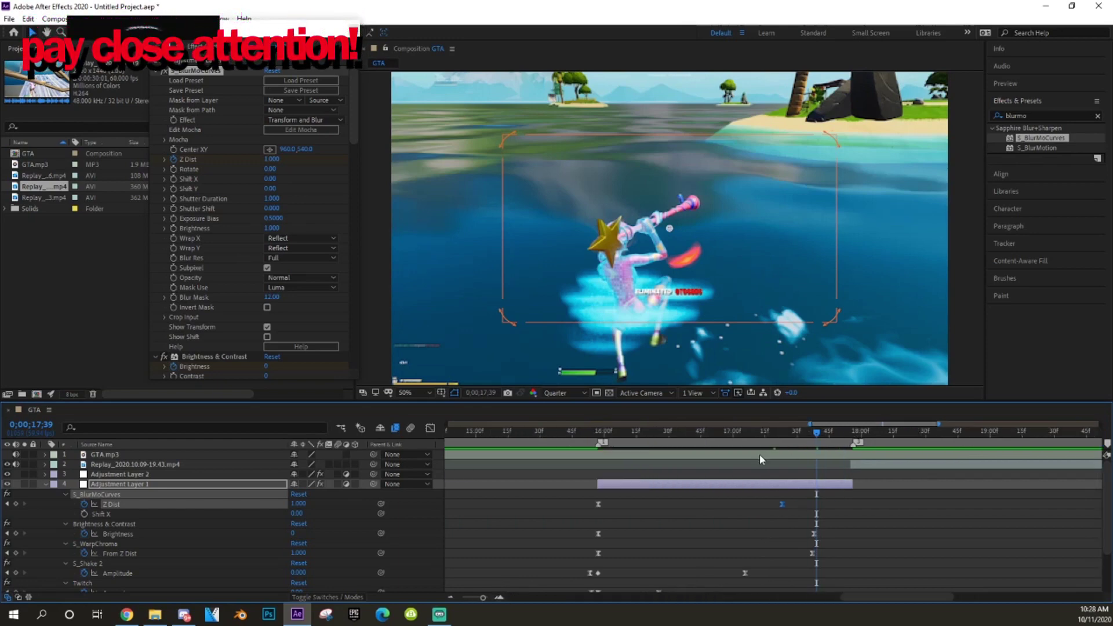
click(783, 436)
drag(782, 435, 855, 434)
click(851, 434)
drag(297, 503, 318, 528)
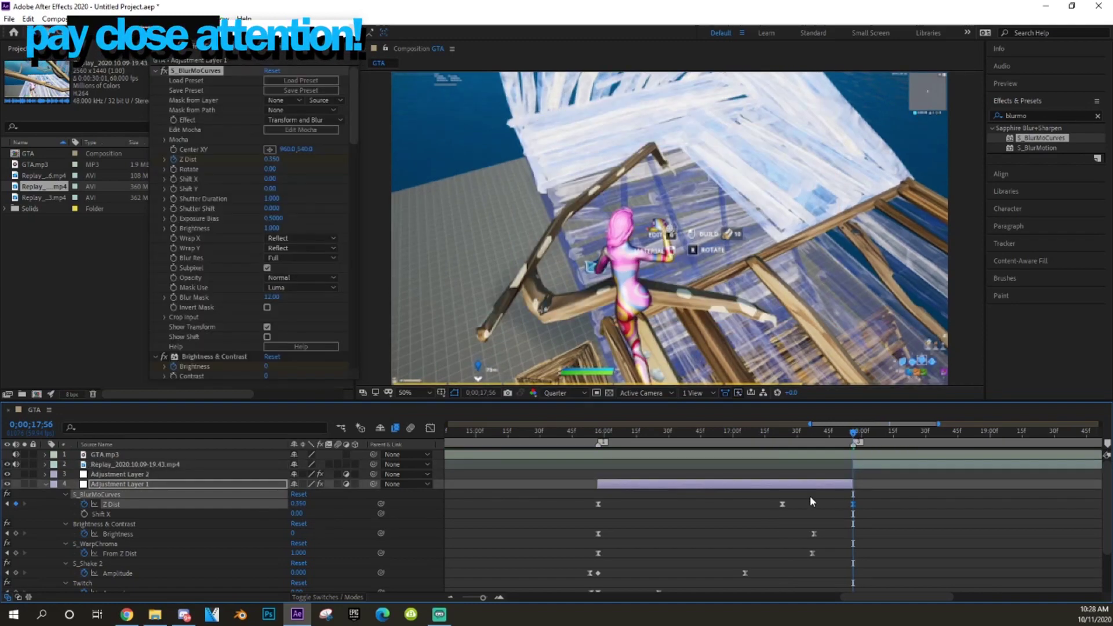
Reshape the Z Dist curve in the Graph Editor so it stays flat and drops steeply at the last keyframe
click(430, 428)
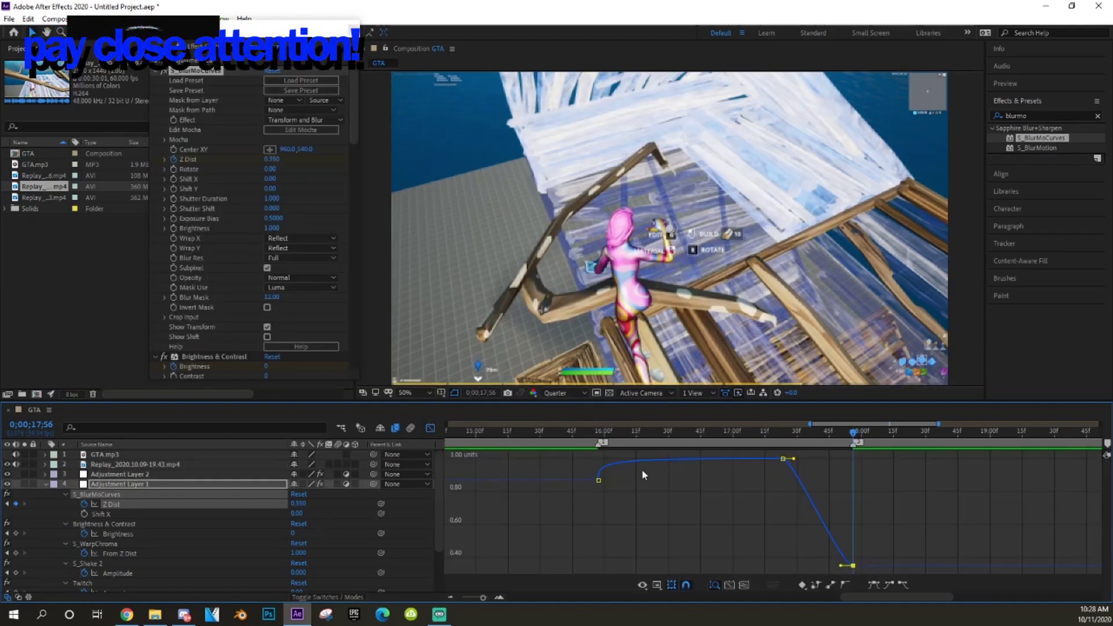
drag(796, 459, 869, 463)
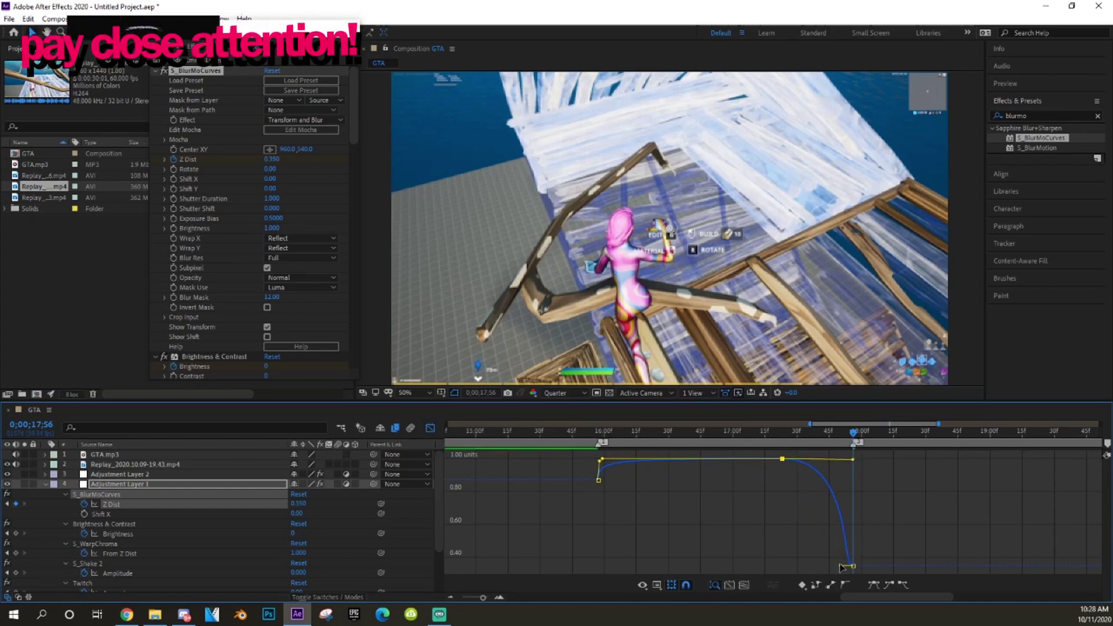
drag(841, 566, 852, 484)
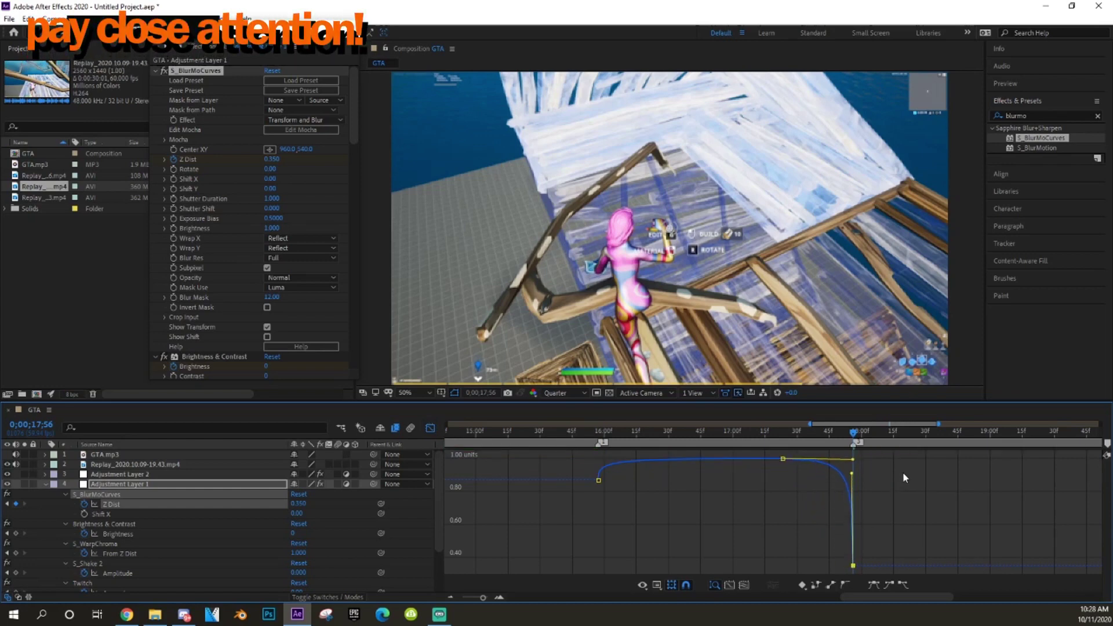
click(429, 428)
Split Adjustment Layer 3 at 0;00;17;56, where the Replay_2020.10.09-19.43.mp4 clip starts, and delete the portion before the cut
drag(811, 441, 887, 428)
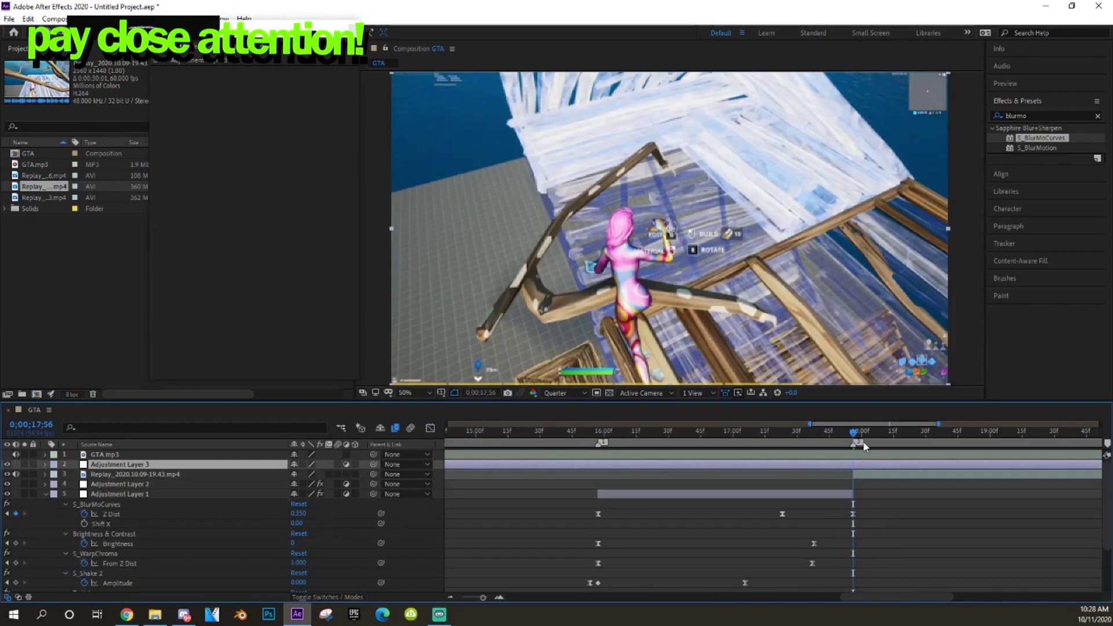
key(ctrl+shift+d)
click(847, 472)
key(Delete)
drag(874, 424, 892, 424)
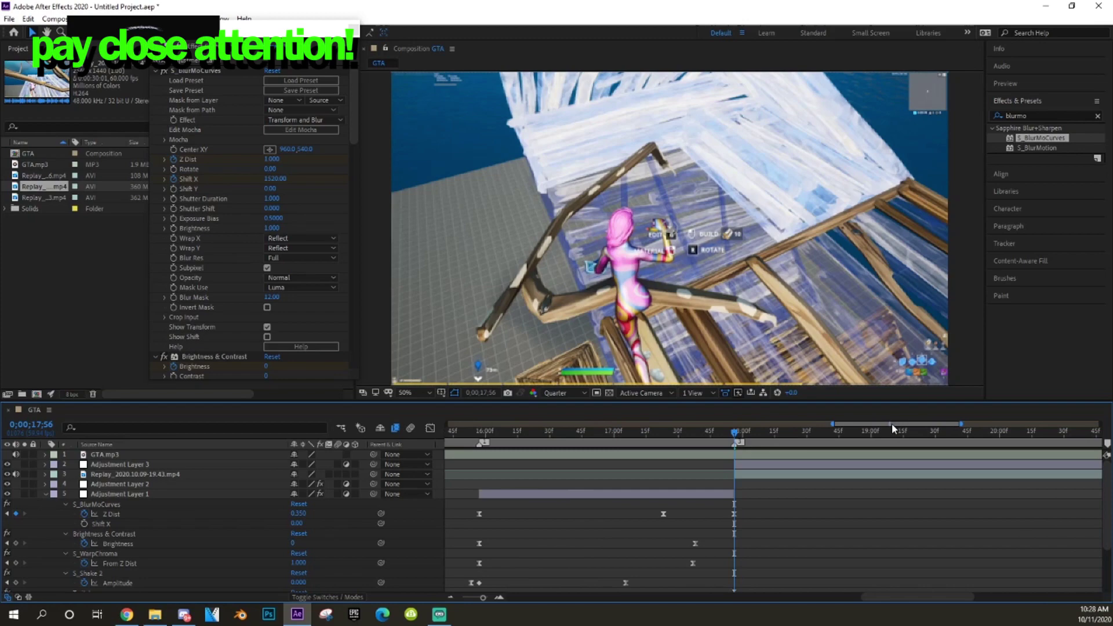
Split Adjustment Layer 3 at 0;00;18;35 and delete the portion after the cut
click(819, 433)
click(823, 466)
key(alt+bracketright)
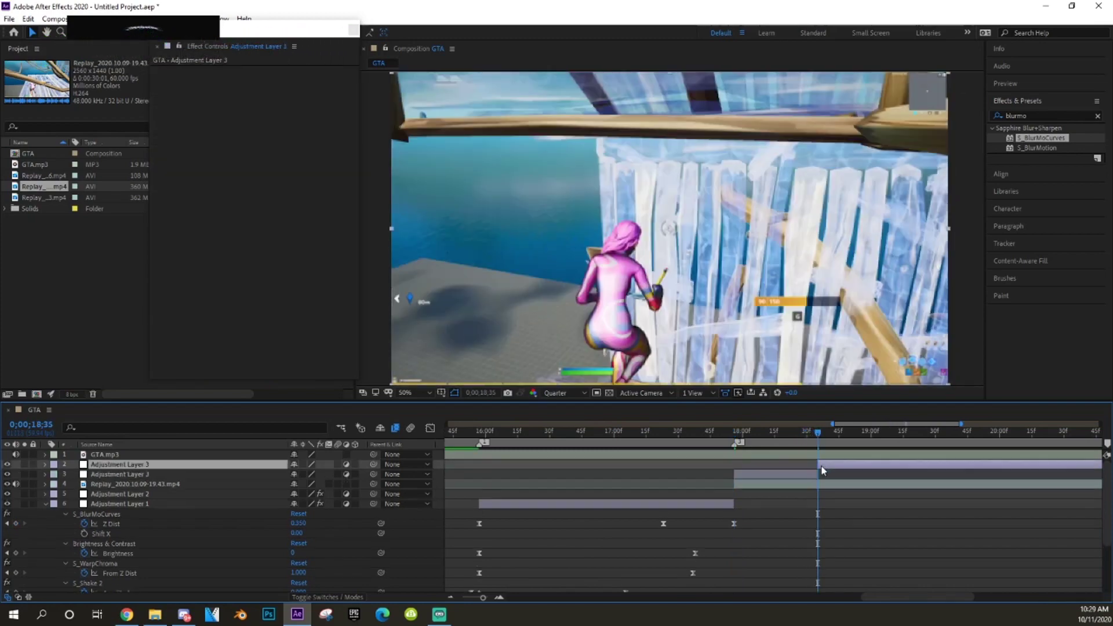
Apply S_BlurMoCurves to Adjustment Layer 3 and keyframe its Z Dist at 1.360 at 0;00;17;56, the start of the layer
click(734, 433)
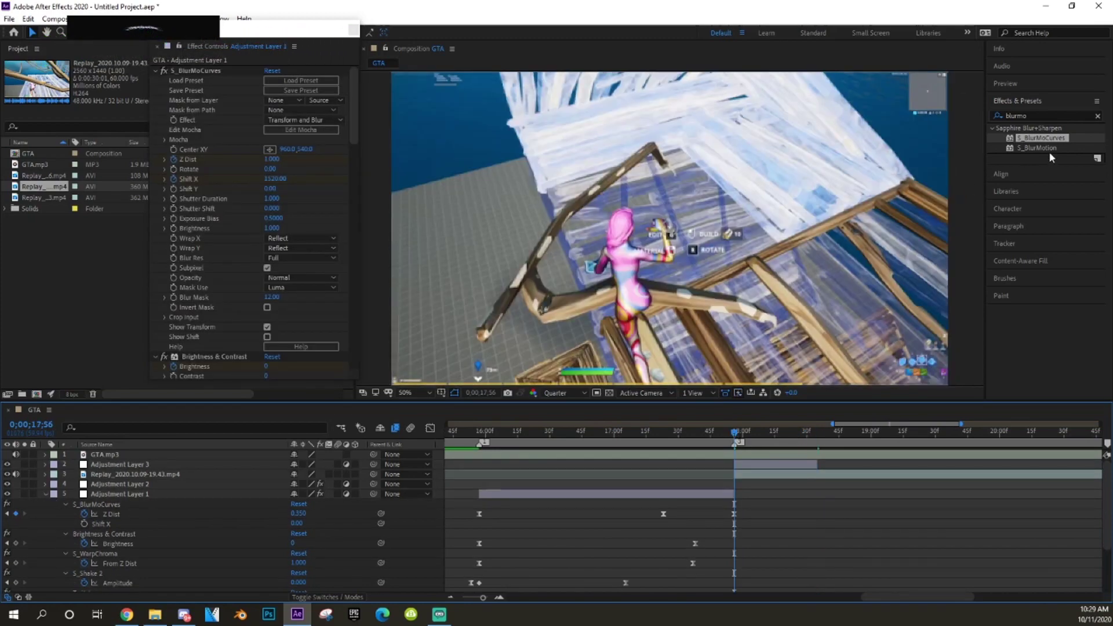
drag(1051, 145, 751, 472)
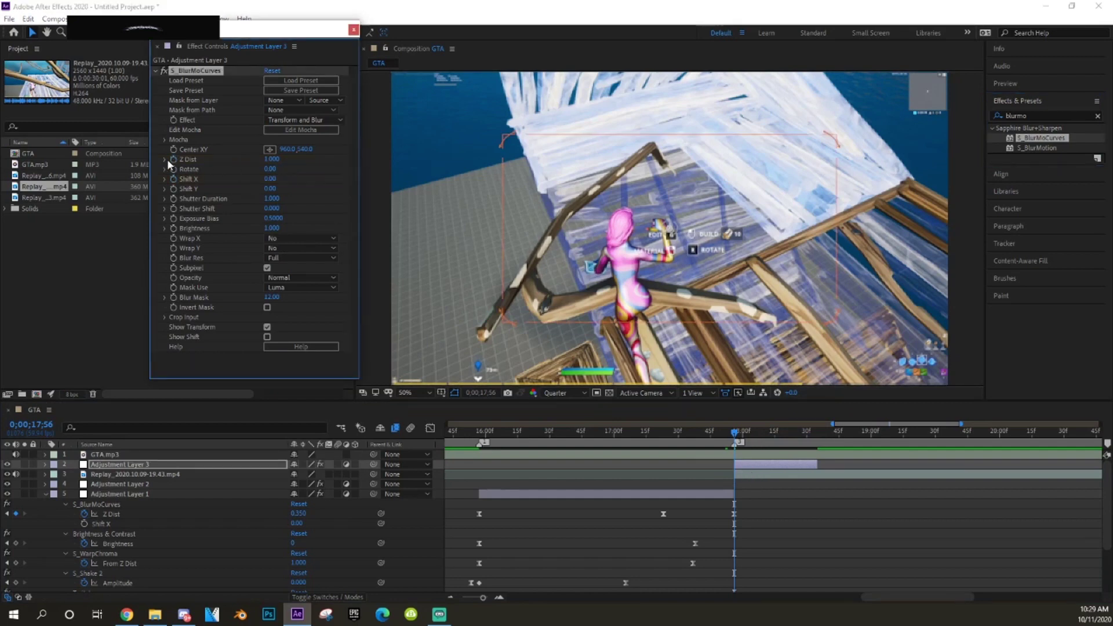
drag(272, 159, 288, 152)
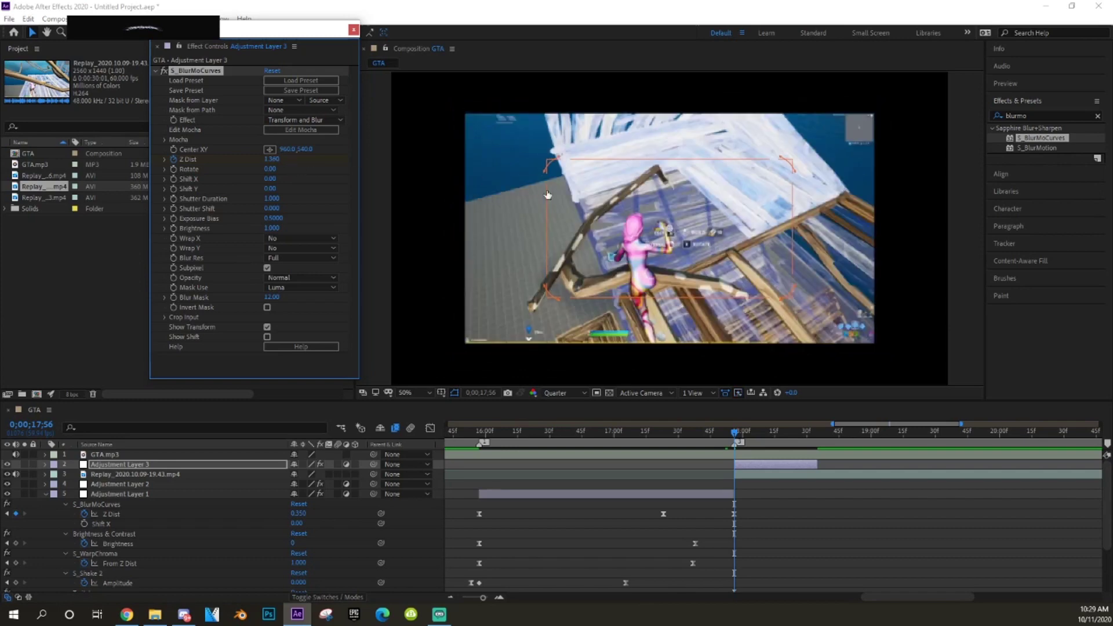
click(467, 342)
Set both Wrap Y and Wrap X of Adjustment Layer 3's S_BlurMoCurves to Reflect
click(305, 252)
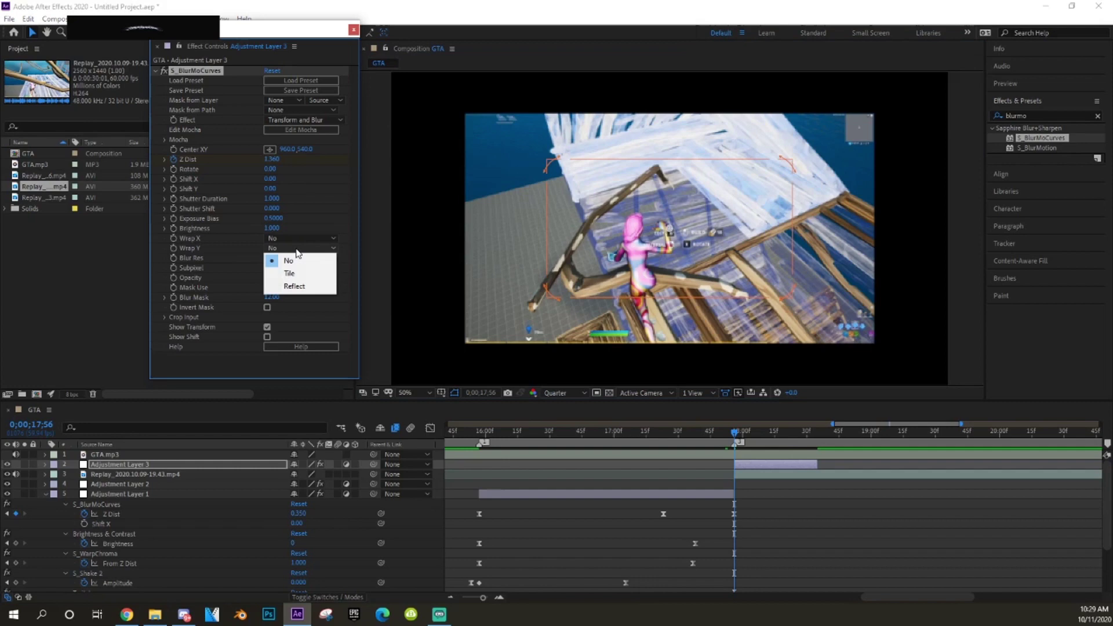
click(295, 286)
click(302, 238)
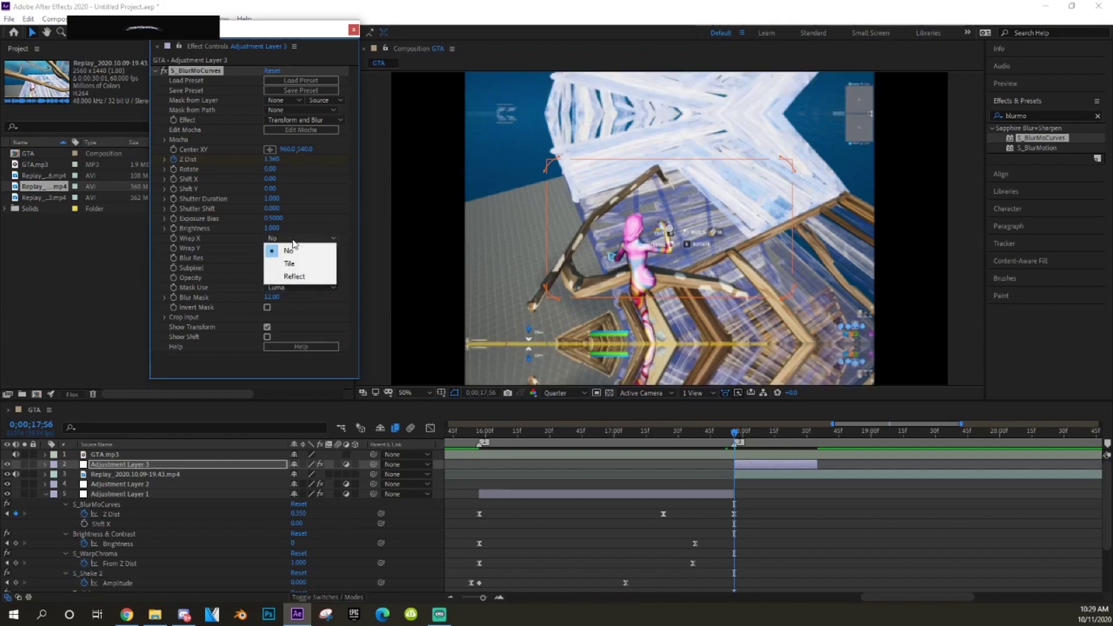
click(302, 278)
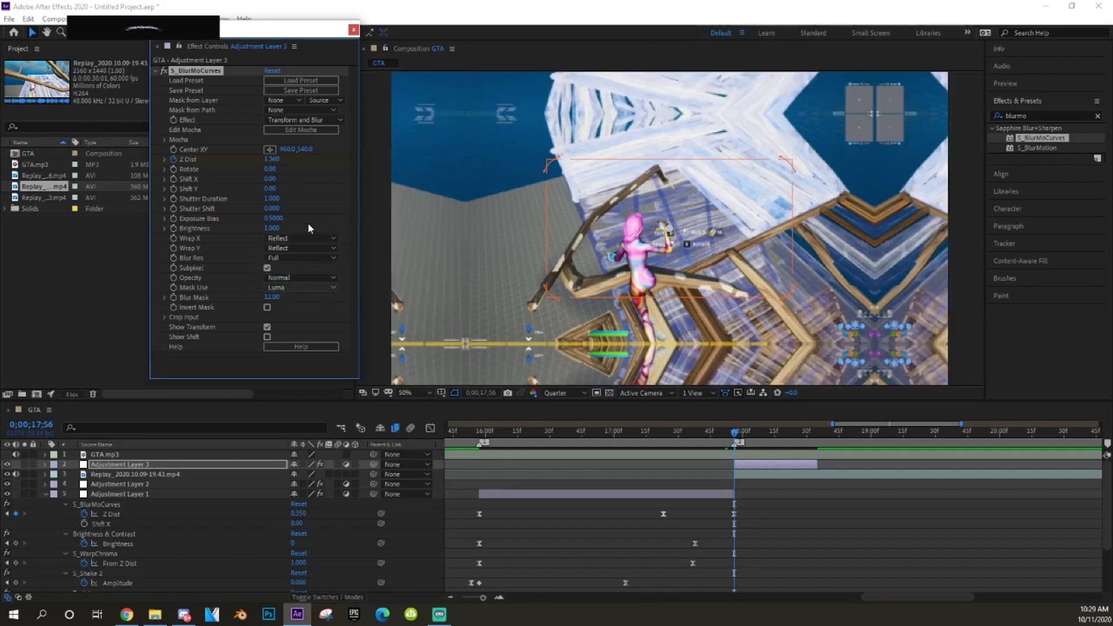
Add a Z Dist keyframe of 1.000 on Adjustment Layer 3 at 0;00;18;25
click(795, 435)
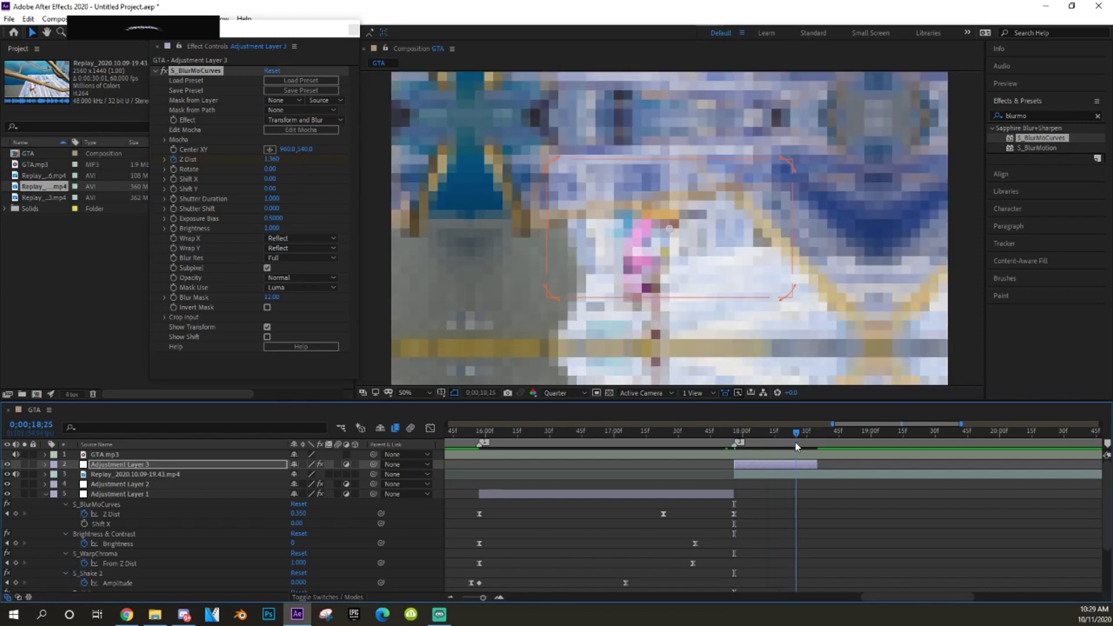
click(271, 160)
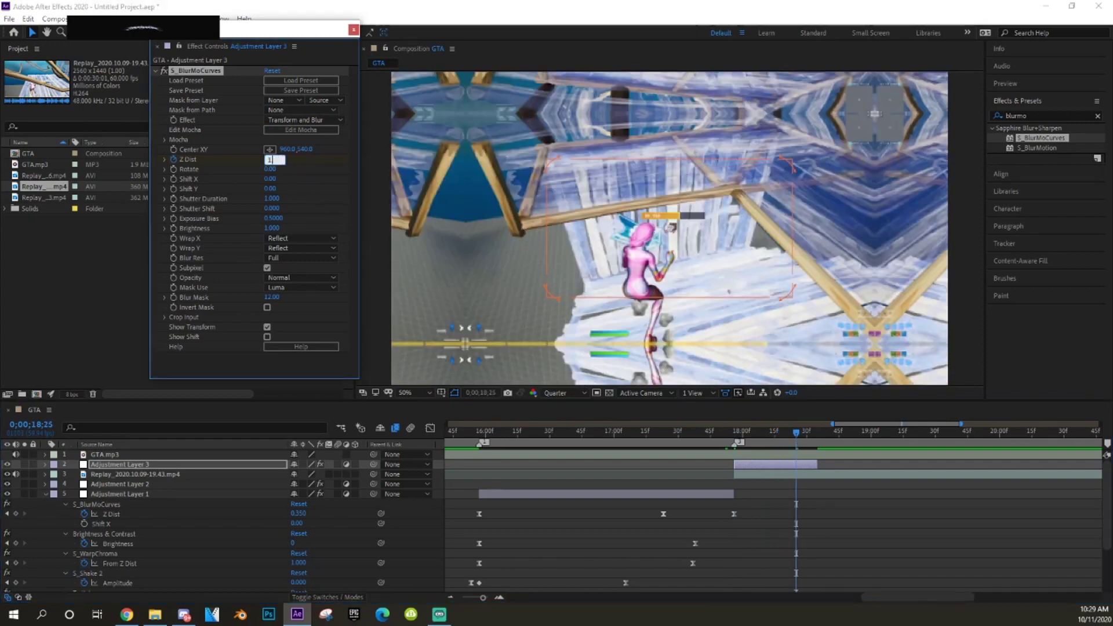
text(1)
key(Return)
Reshape Adjustment Layer 3's Z Dist curve in the Graph Editor so it drops steeply from the first keyframe and flattens into the last
key(u)
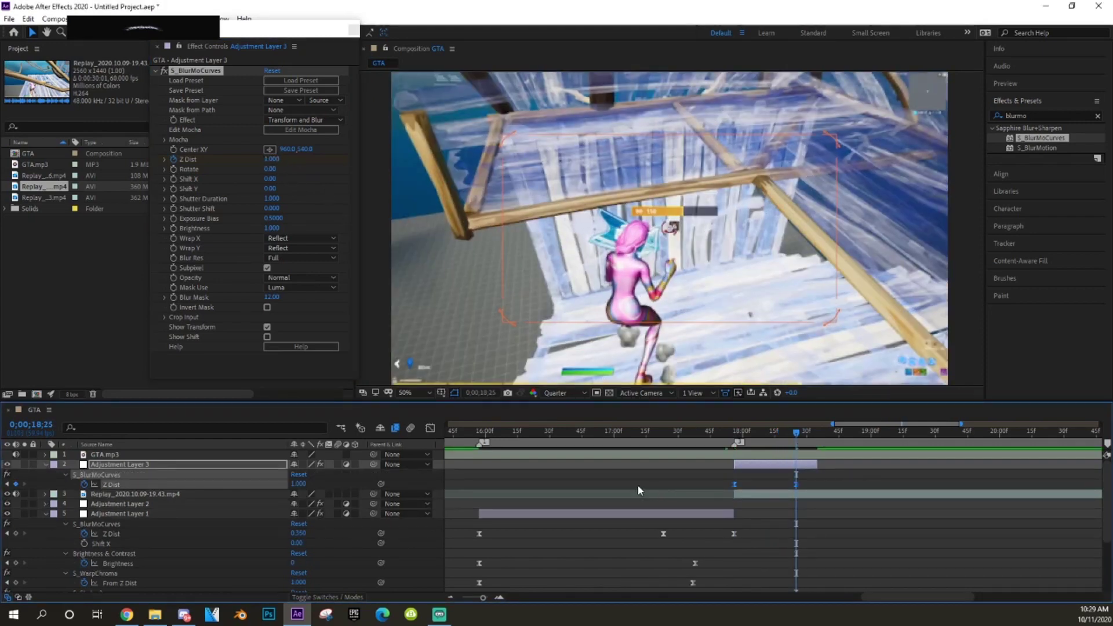
click(432, 429)
click(735, 463)
drag(758, 458, 674, 563)
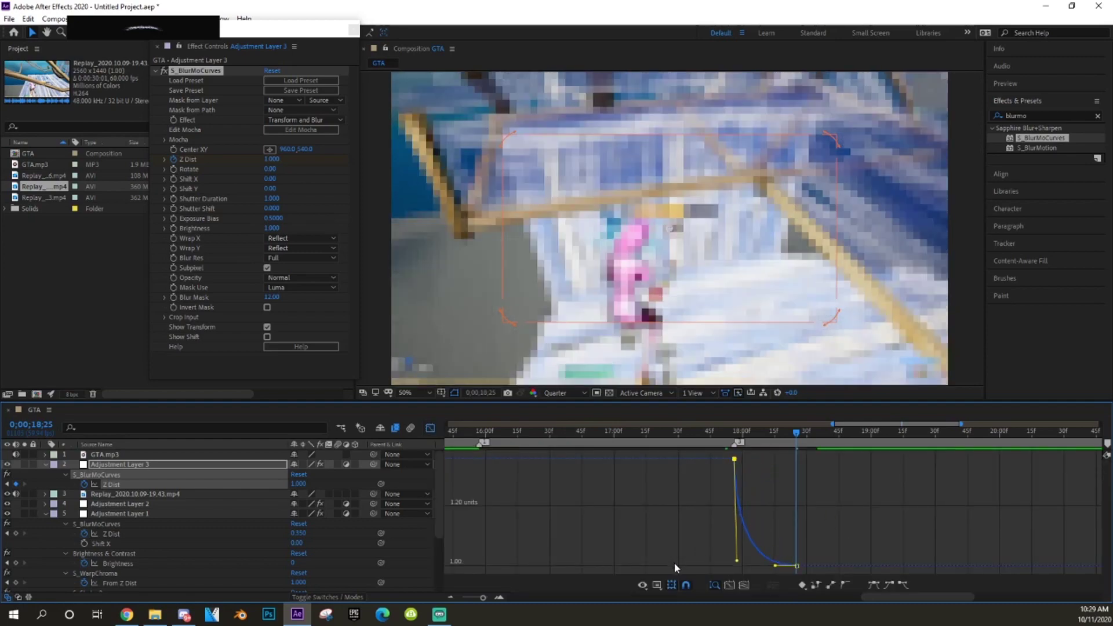
drag(775, 566, 740, 567)
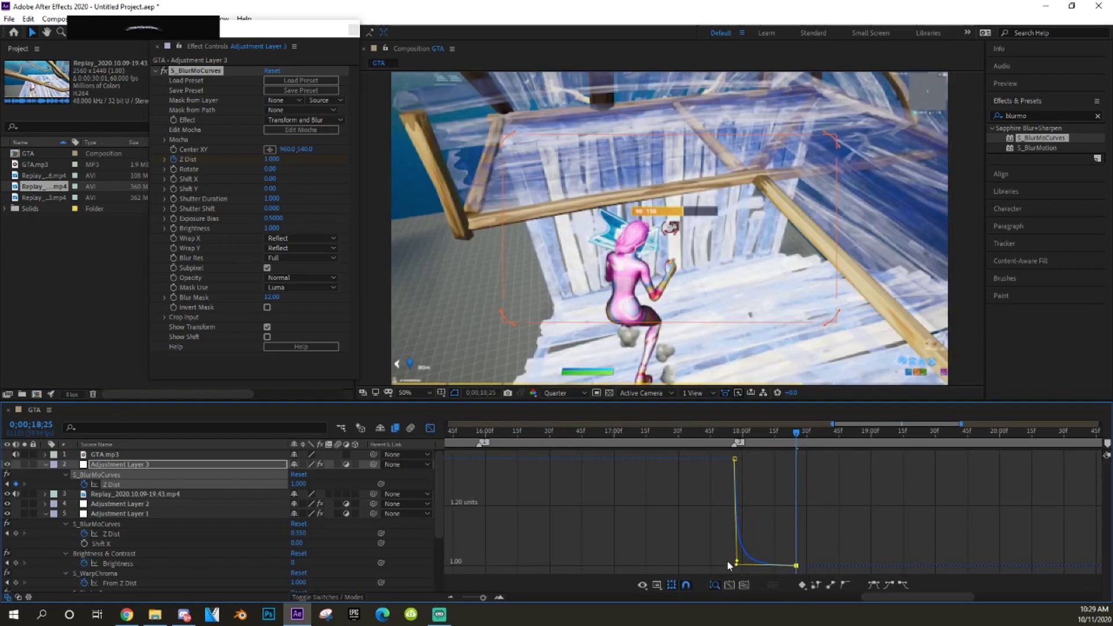
click(431, 428)
Play back the Z Dist transition from 0;00;17;06 and review the edited clips across the whole timeline
click(627, 432)
key(space)
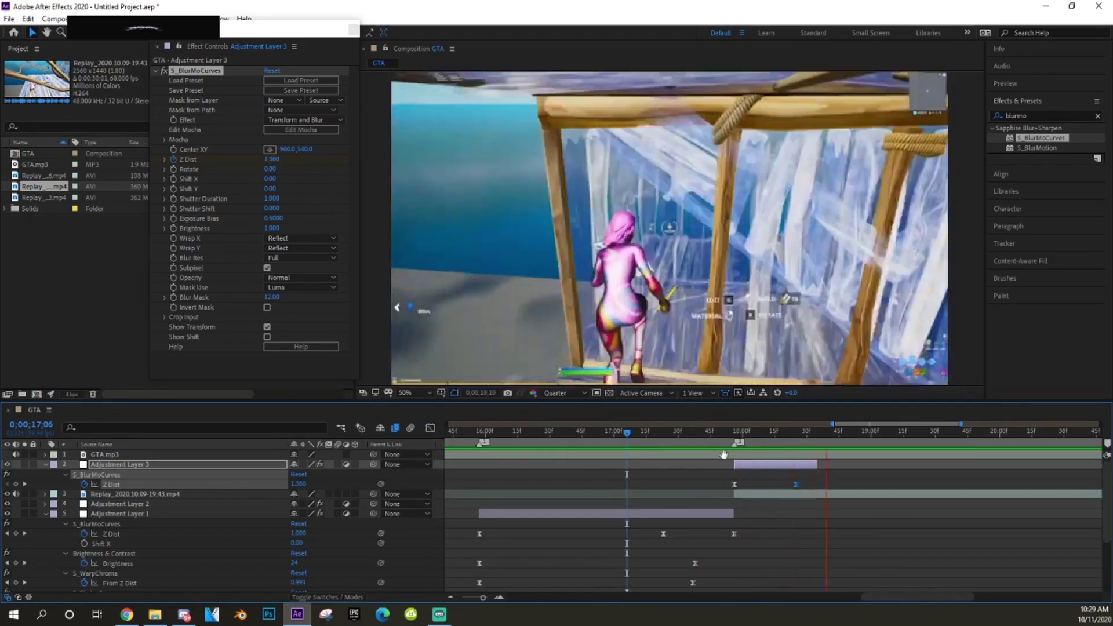
key(space)
drag(698, 433, 740, 443)
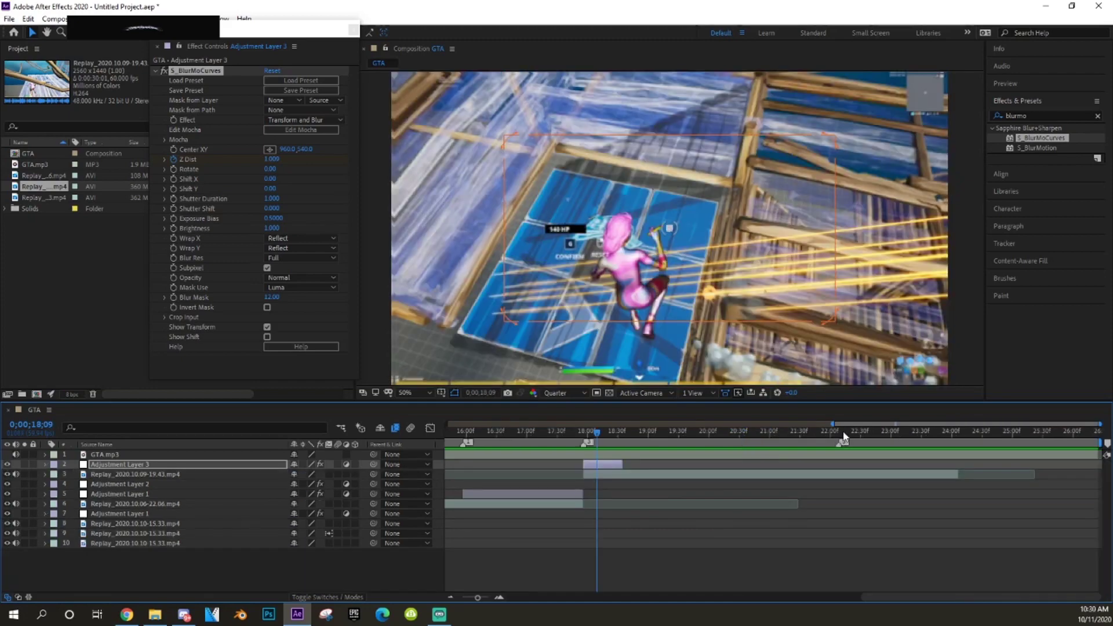
mouse_move(844, 435)
mouse_down()
mouse_move(862, 431)
mouse_move(827, 438)
mouse_up()
click(464, 435)
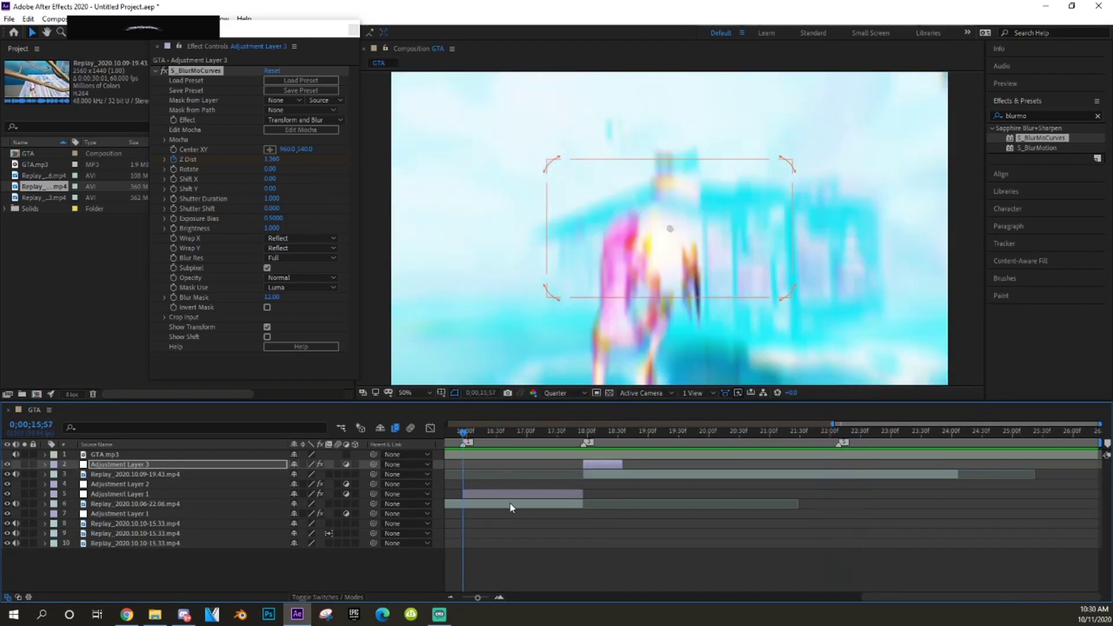
click(841, 433)
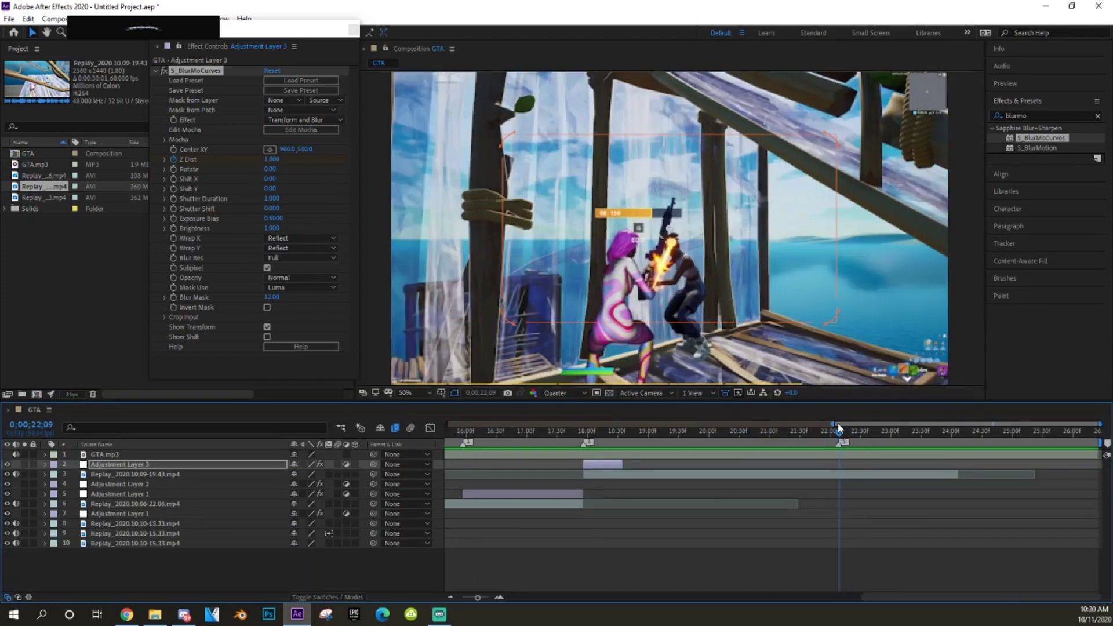
drag(833, 422, 429, 428)
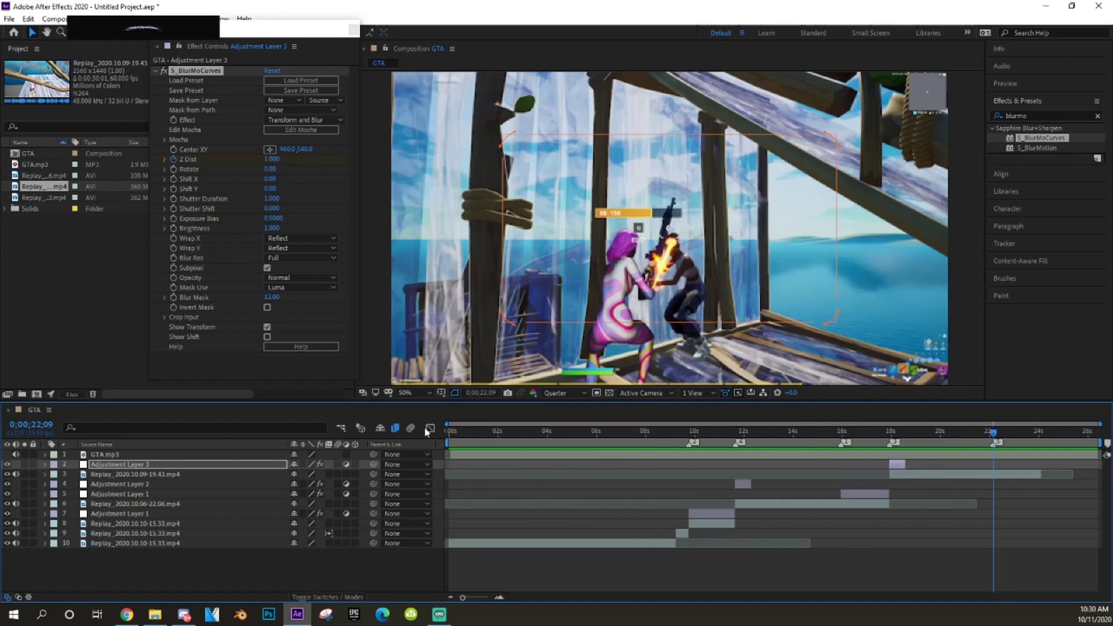
drag(650, 440, 653, 441)
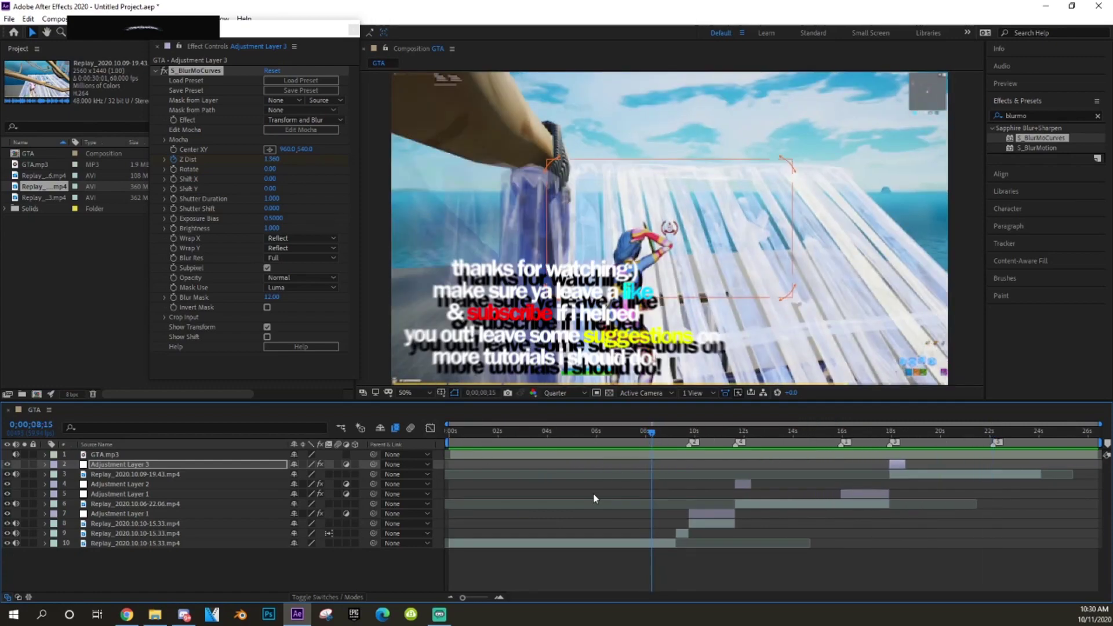